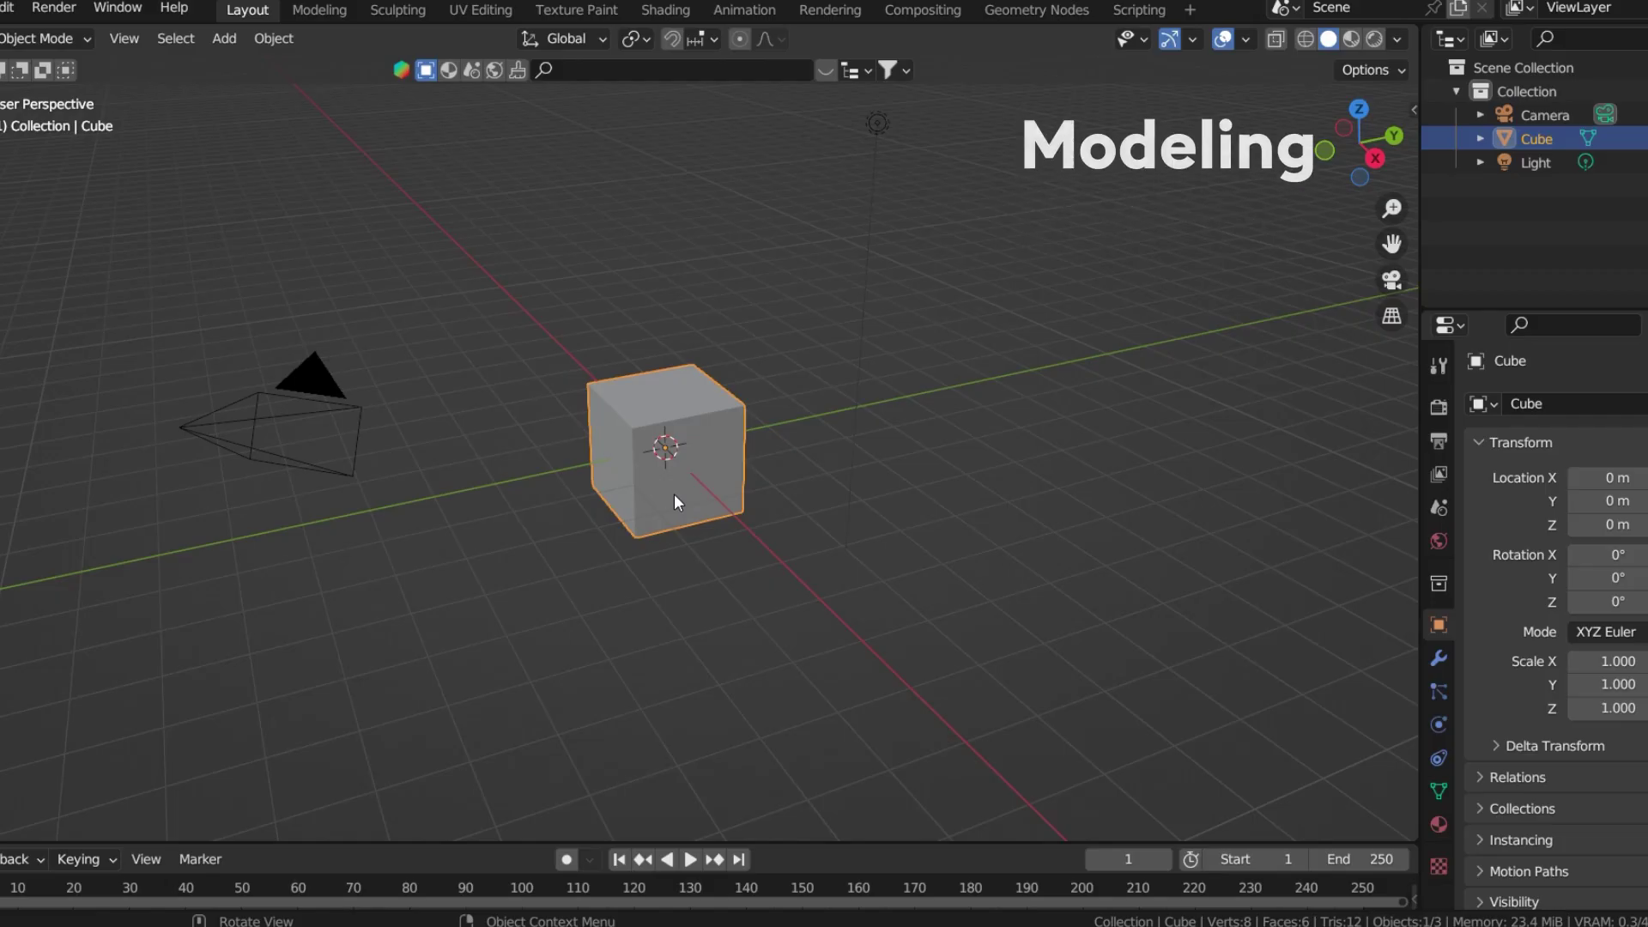
- Delete the default cube and add a new cube mesh
key(x)
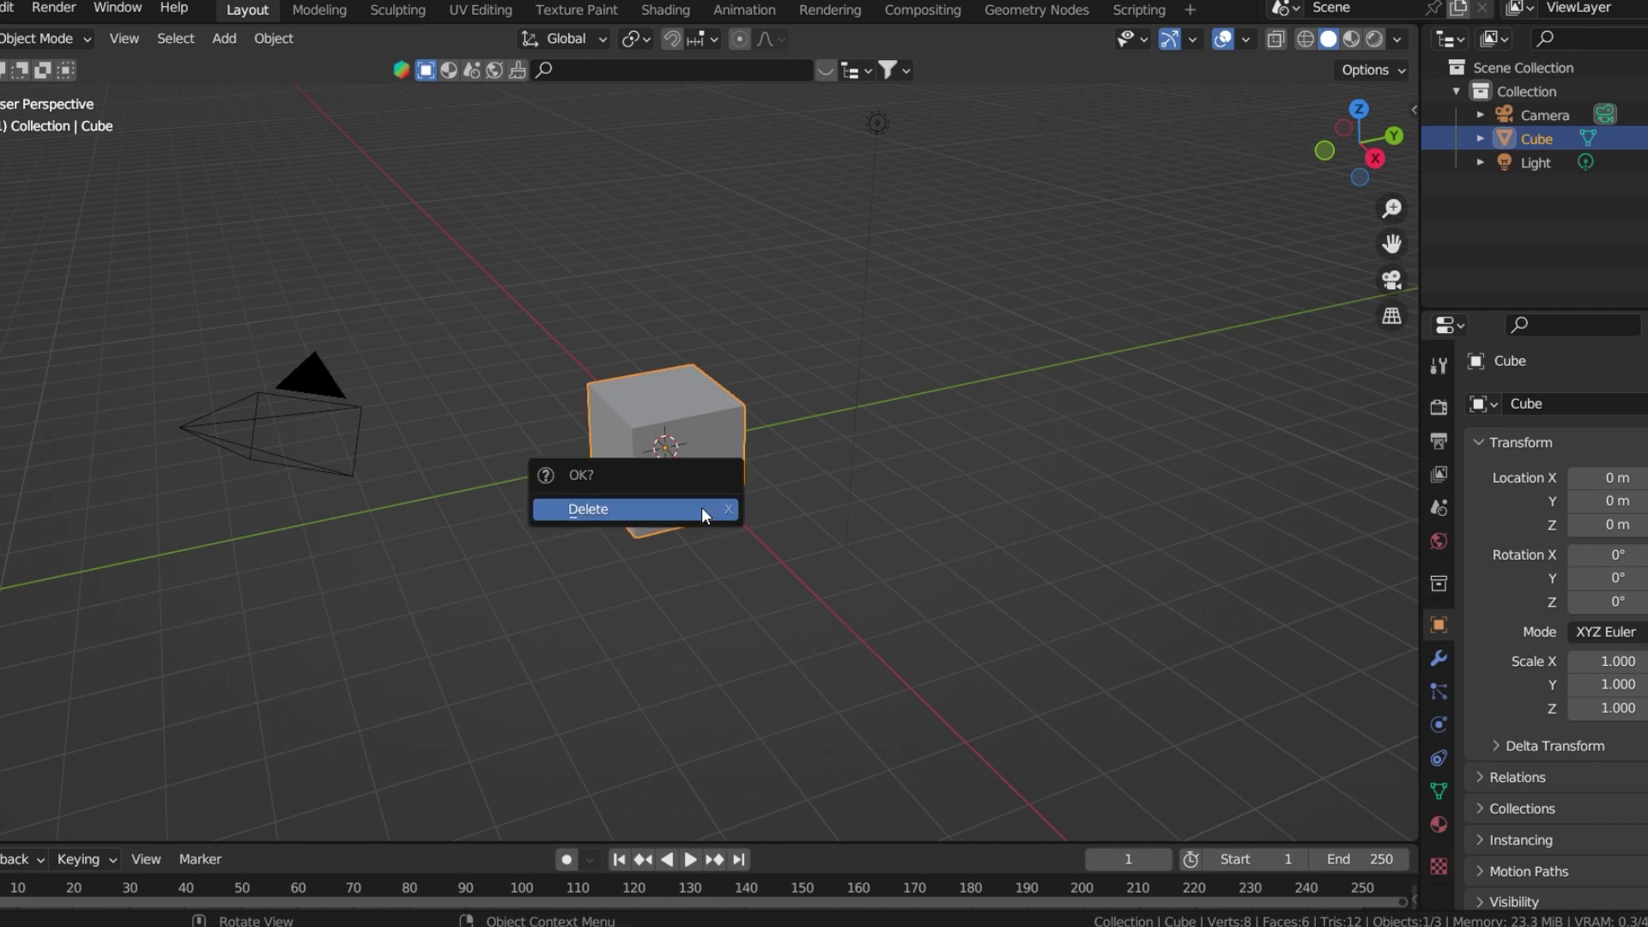
click(702, 506)
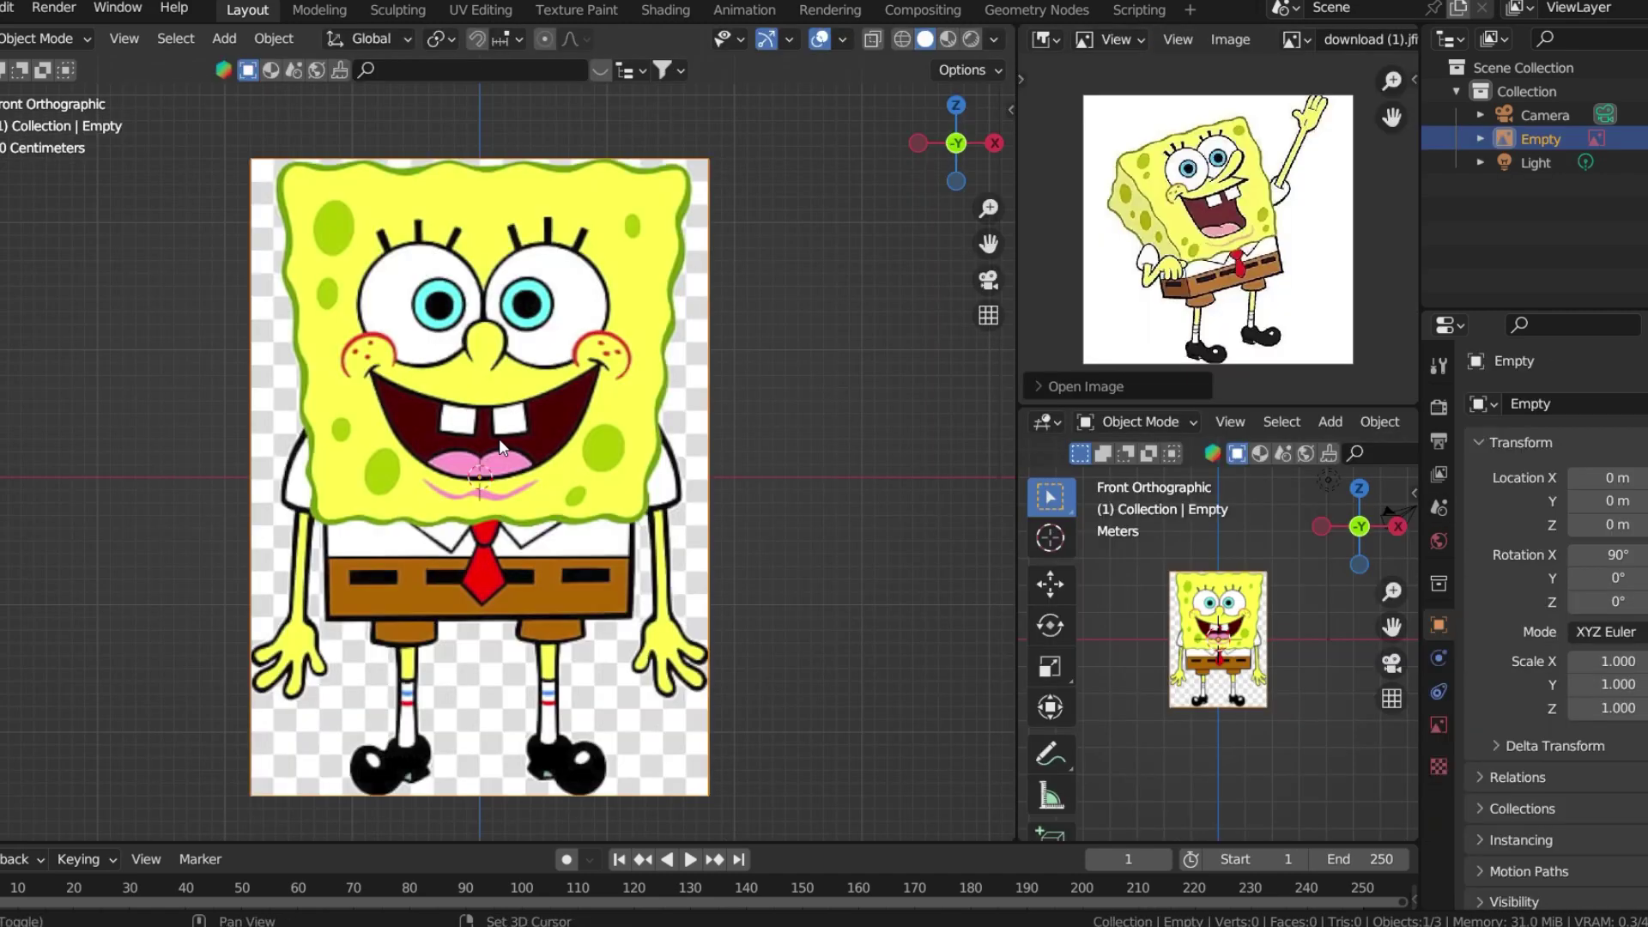
key(shift+a)
mouse_move(423, 175)
click(604, 204)
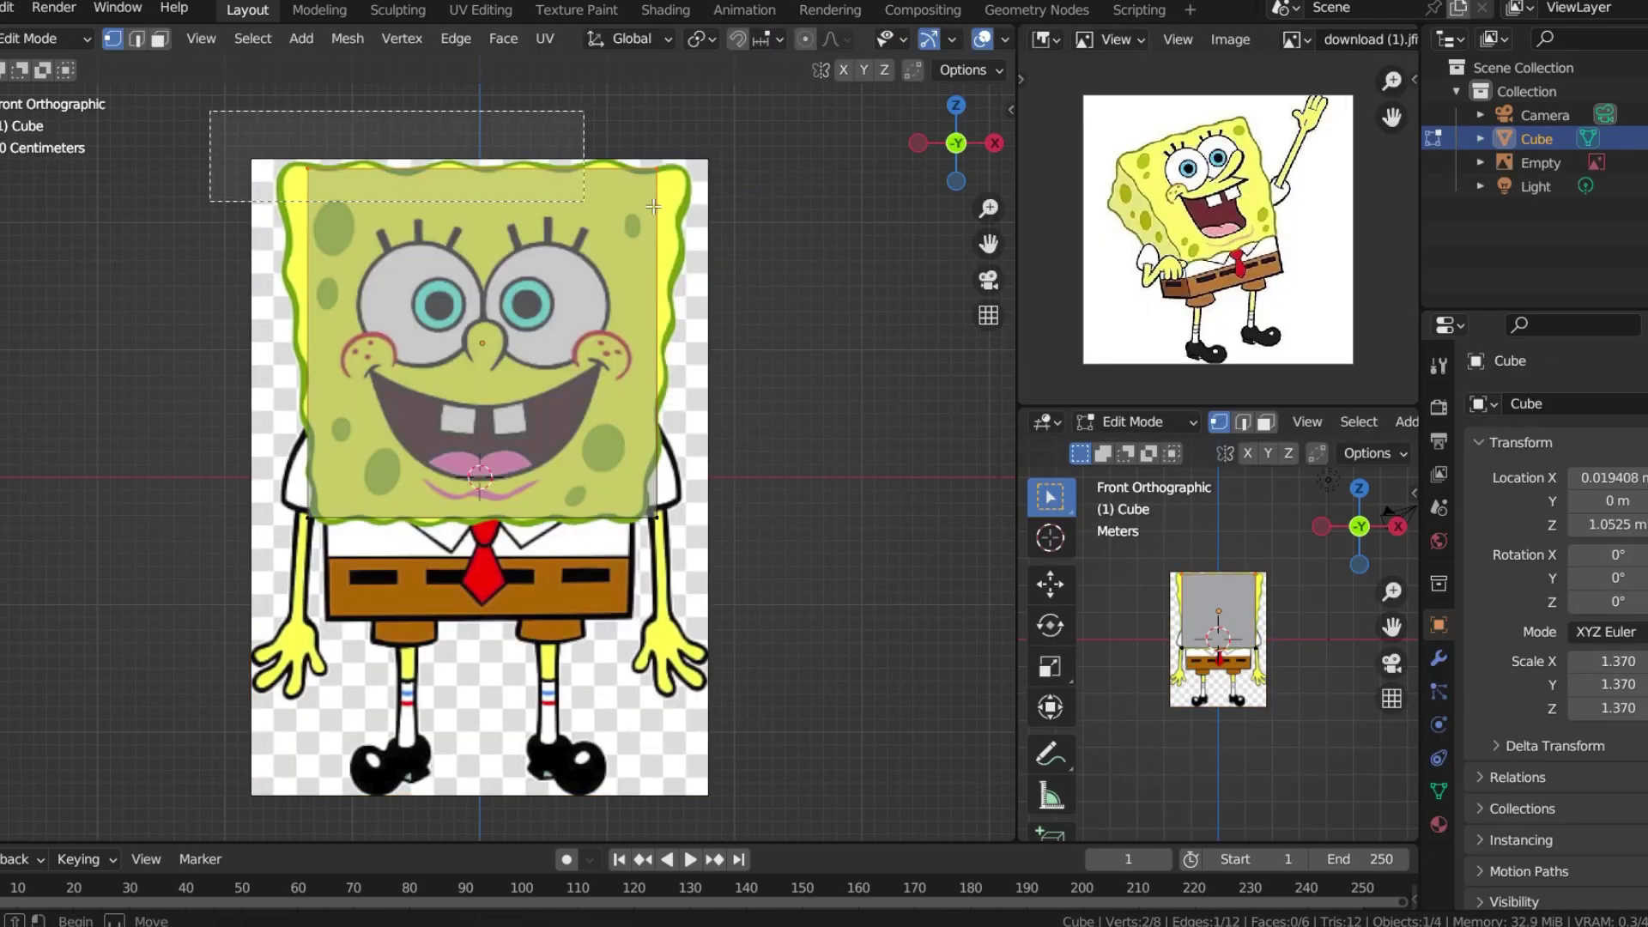
- Flatten the new cube by scaling it along X and Y into the body shape
drag(654, 206, 657, 207)
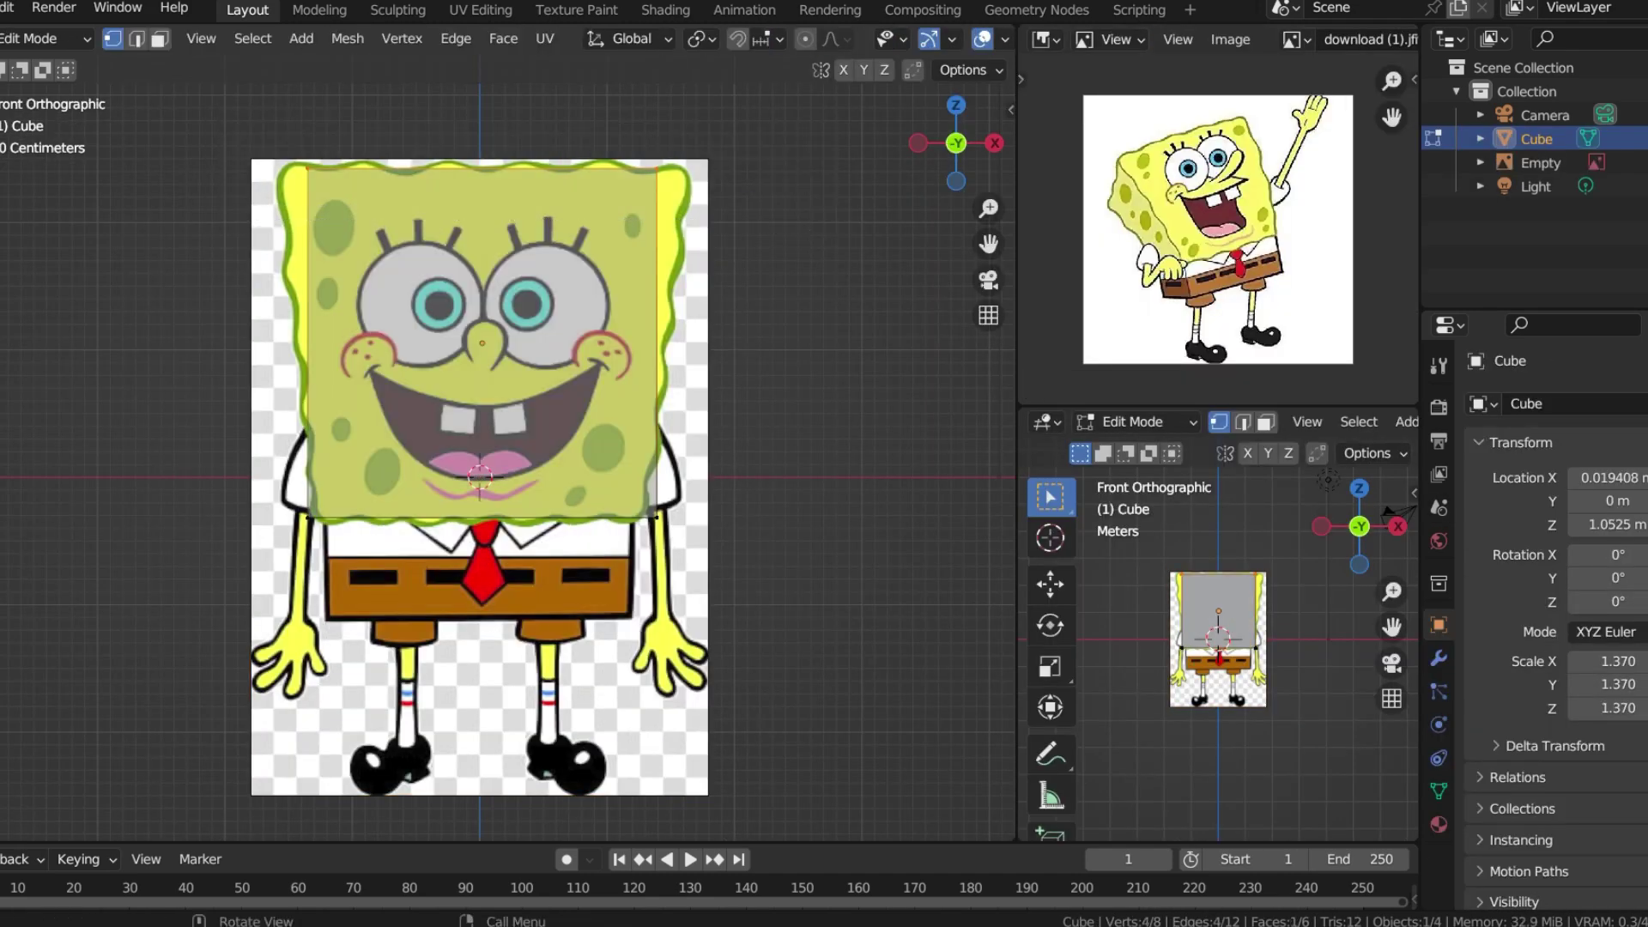
key(s)
key(x)
key(y)
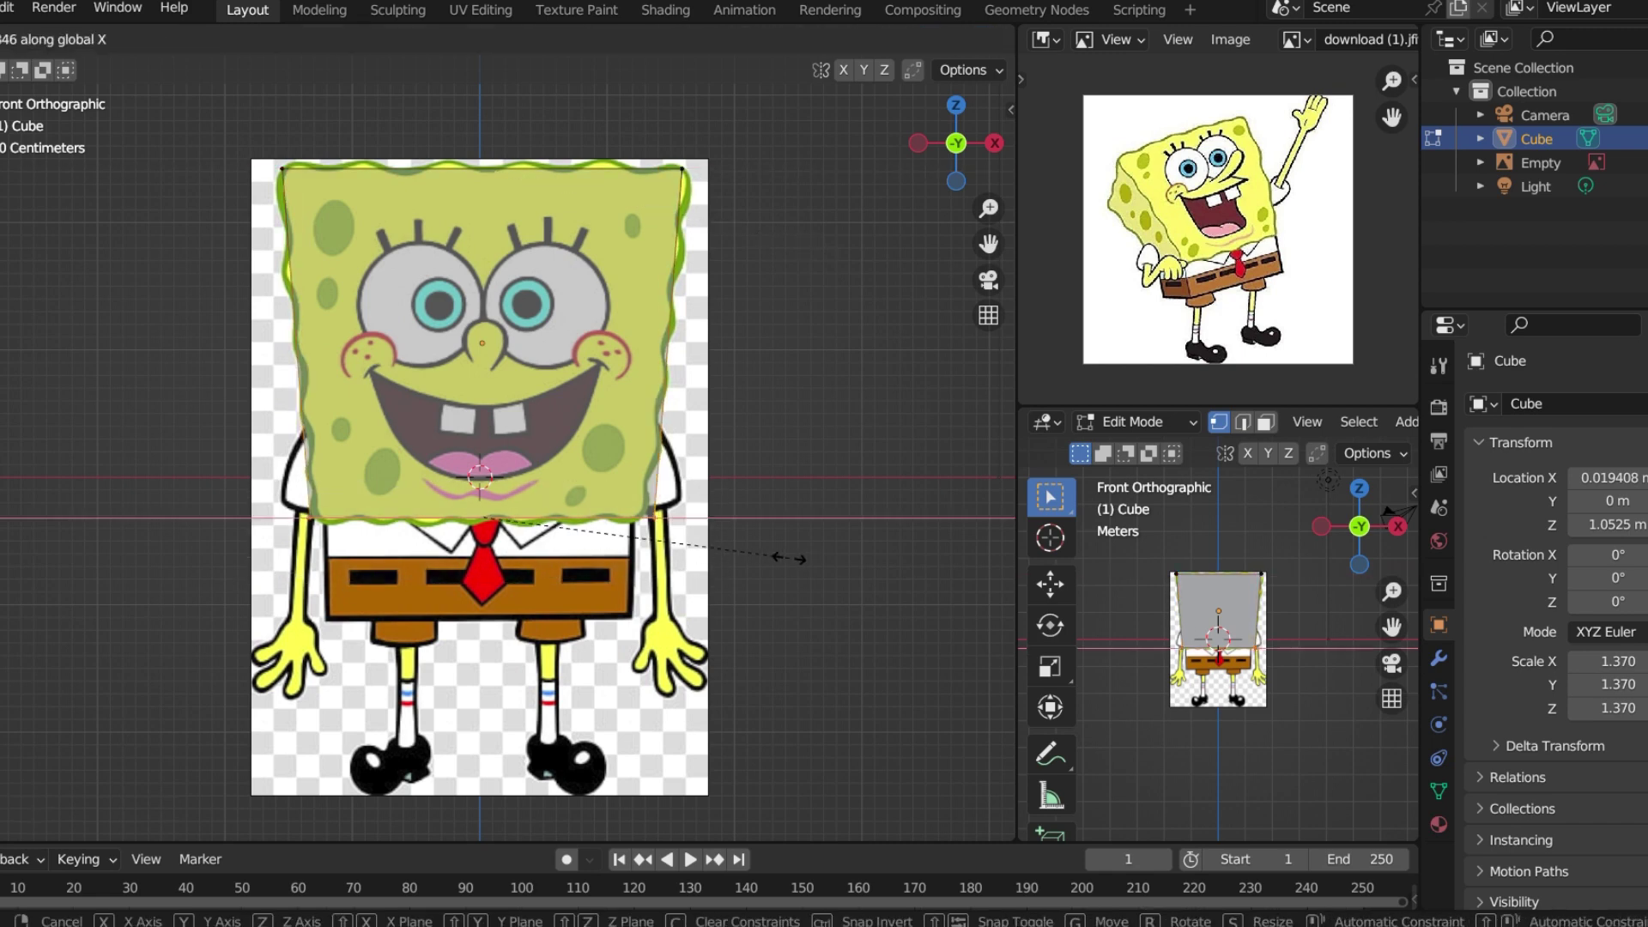
middle_drag(783, 559, 747, 423)
click(598, 401)
middle_drag(598, 401, 652, 481)
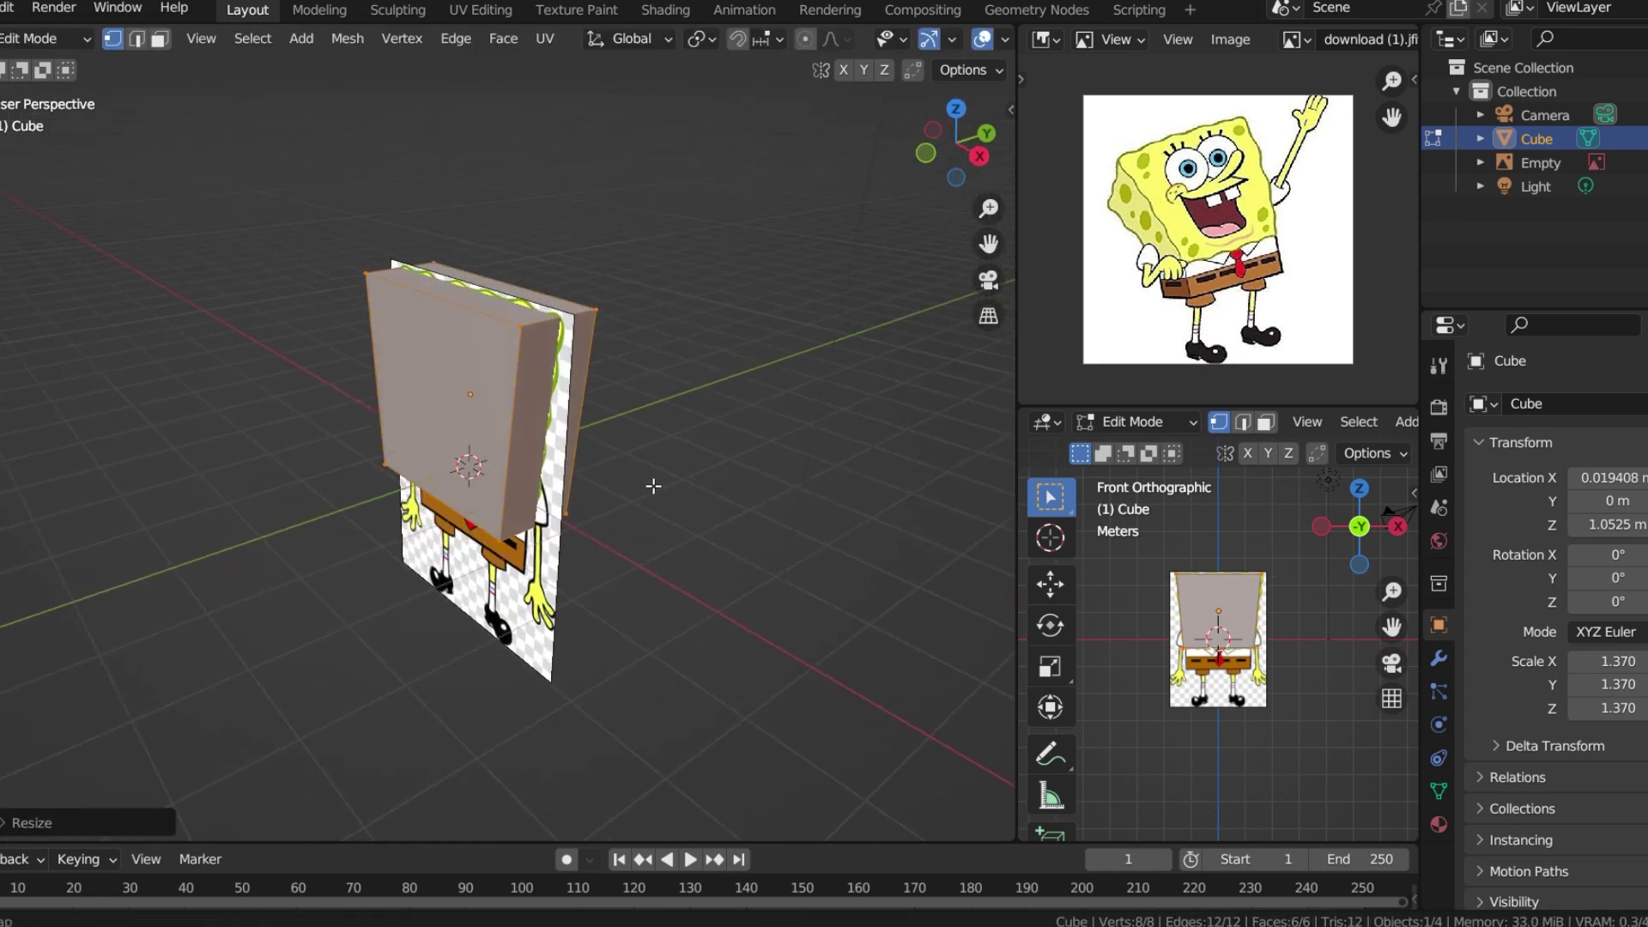
- Give the body a Subdivision Surface modifier at level 3
key(Tab)
key(KP_1)
click(1439, 658)
click(1513, 403)
click(1299, 828)
key(ctrl+3)
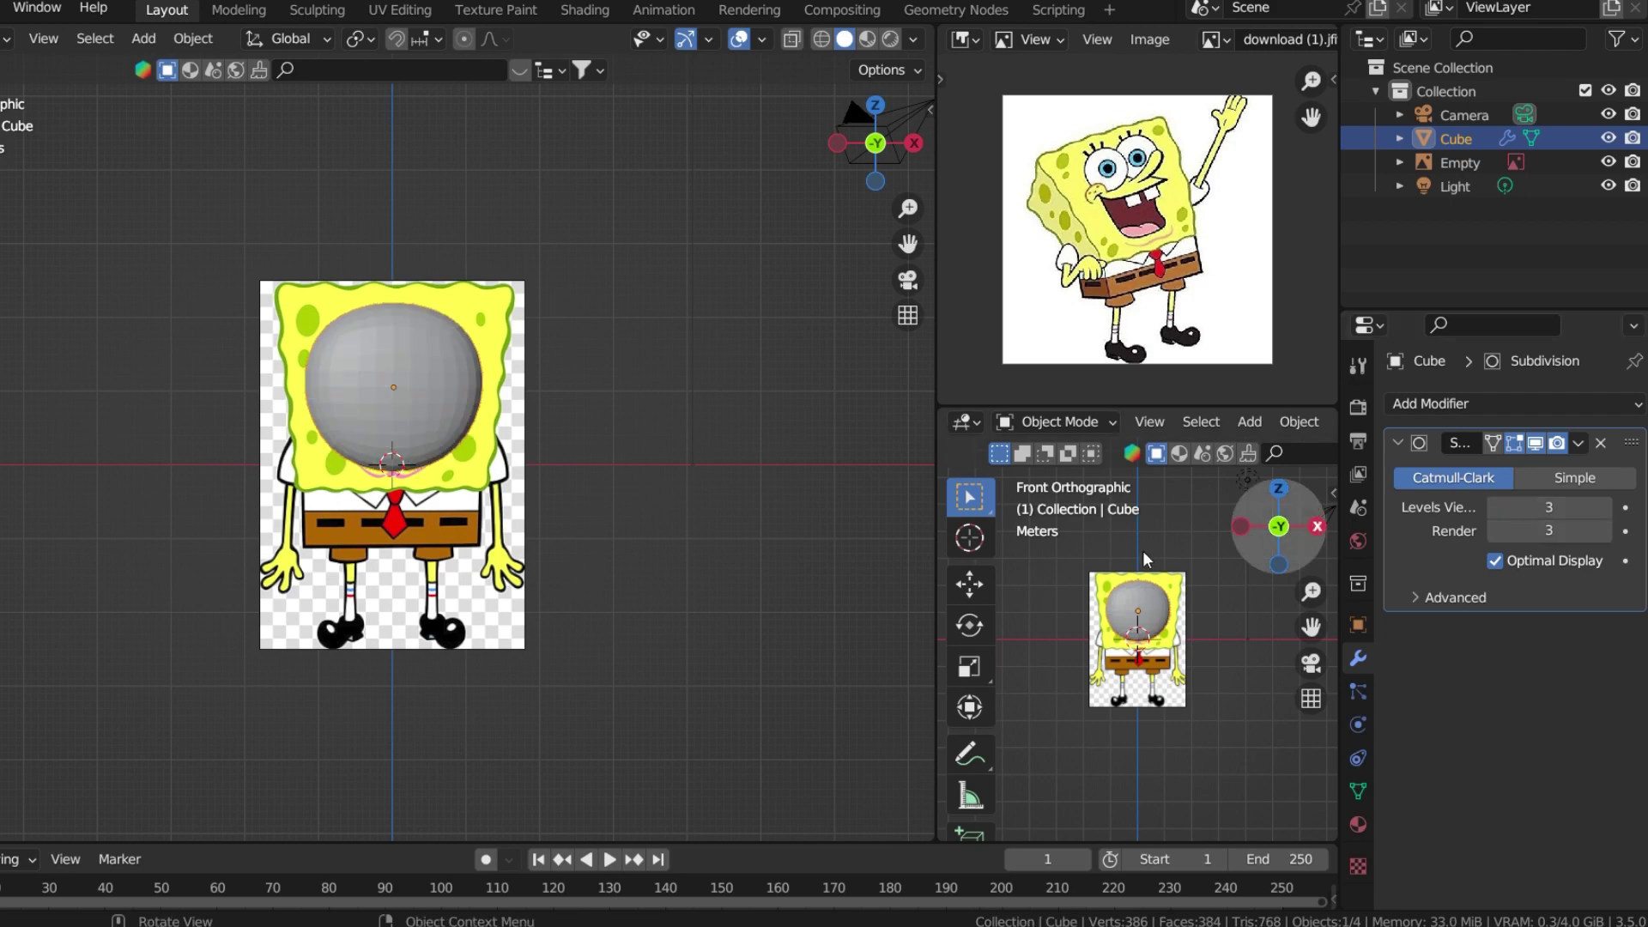
- Slide the body's edges into wavy sponge ridges and add a second cube for the shorts
key(Tab)
scroll(383, 446, up, 3)
key(g)
key(g)
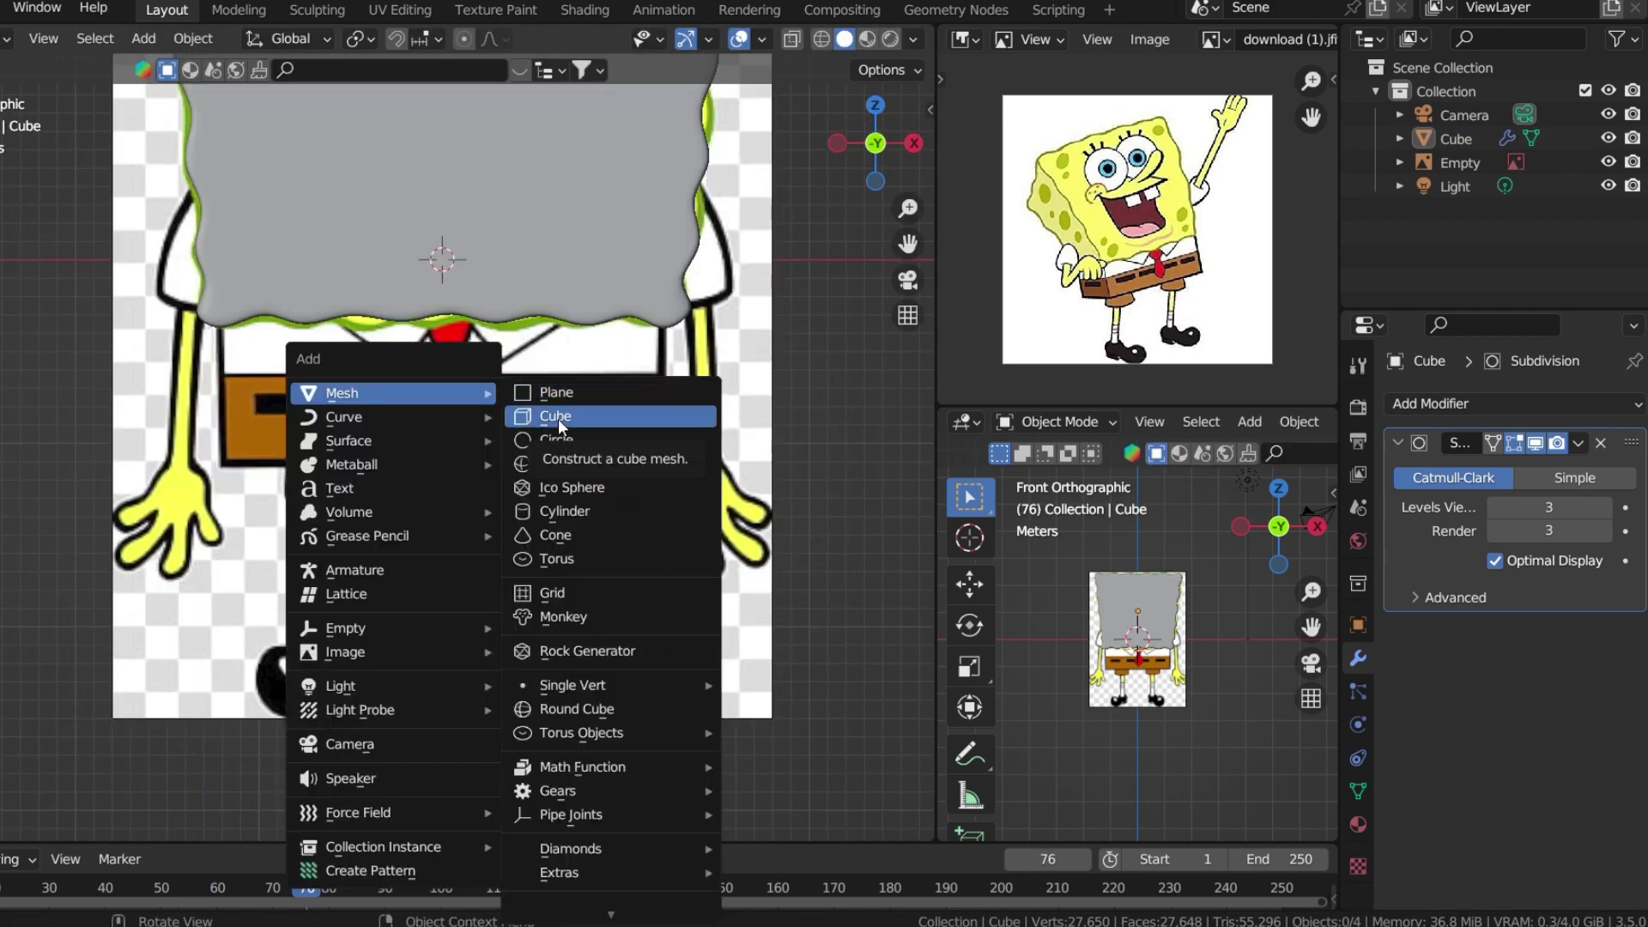
click(559, 419)
key(Tab)
- Move the pants block along Z and scale a cylinder pant leg mirrored across Cube.001
key(g)
key(z)
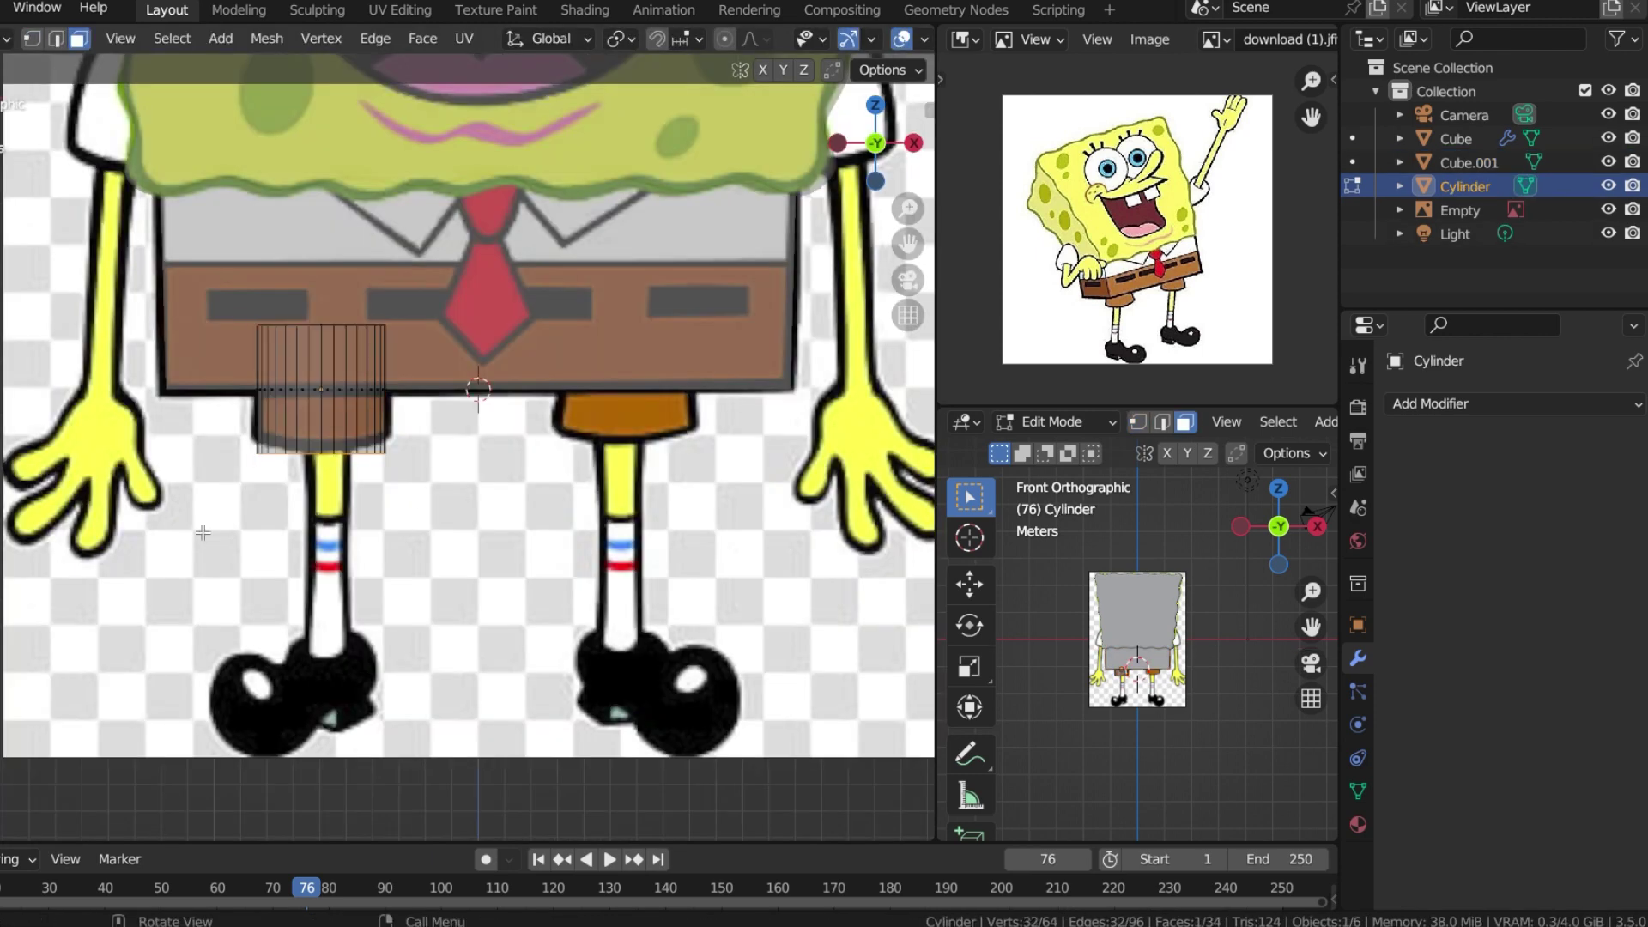
key(s)
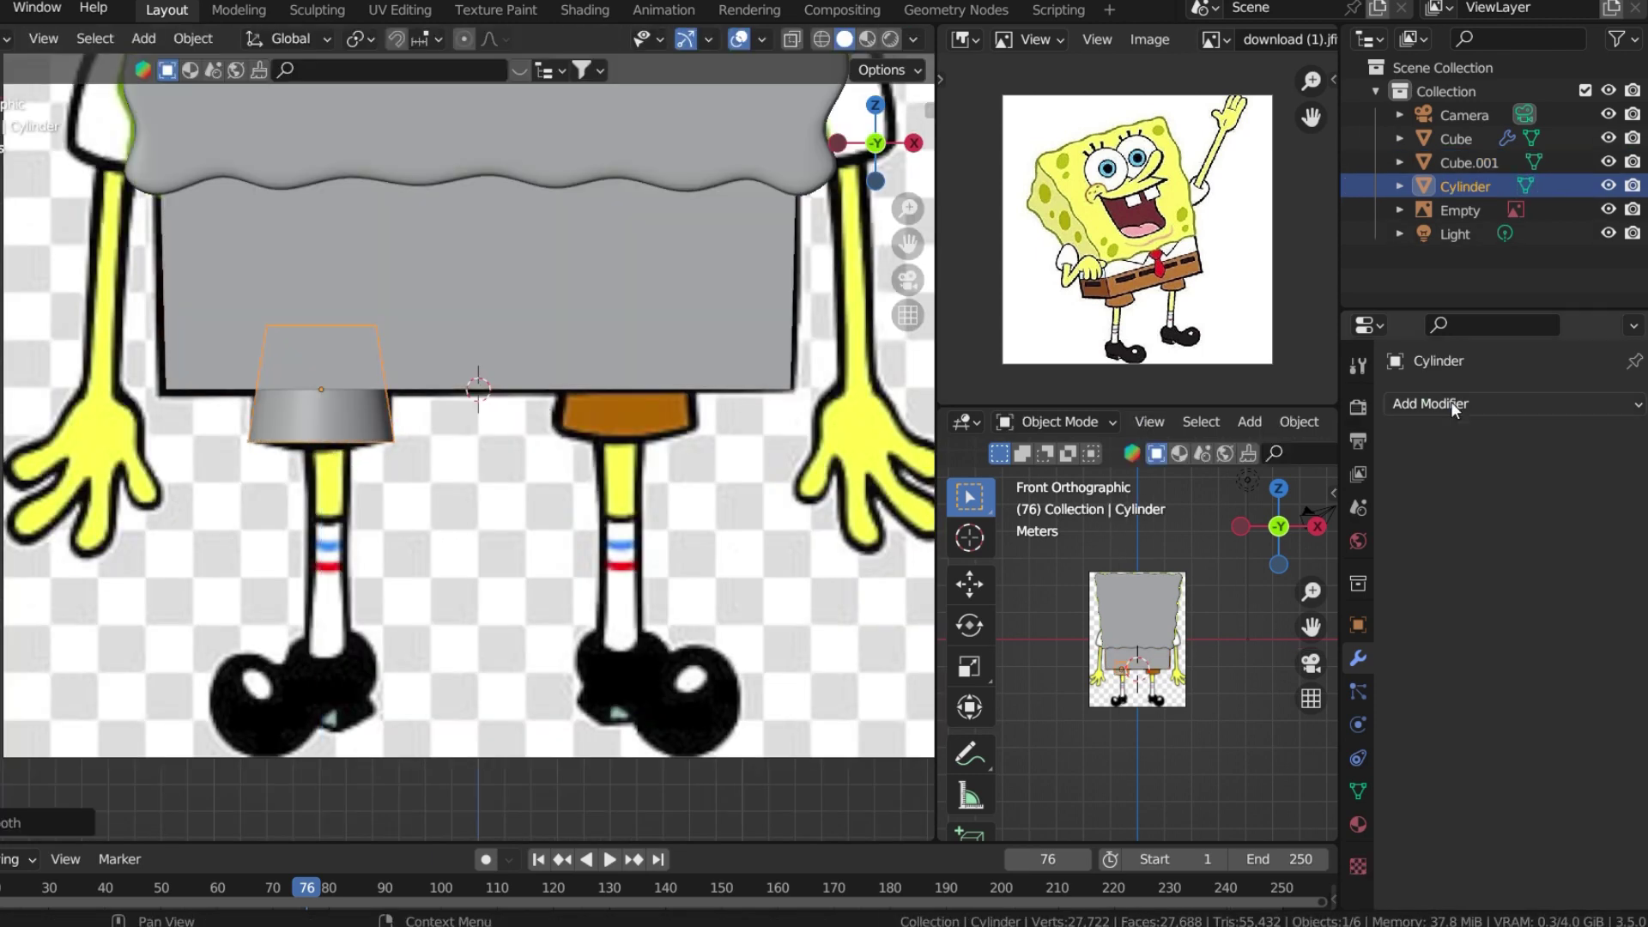
click(1516, 403)
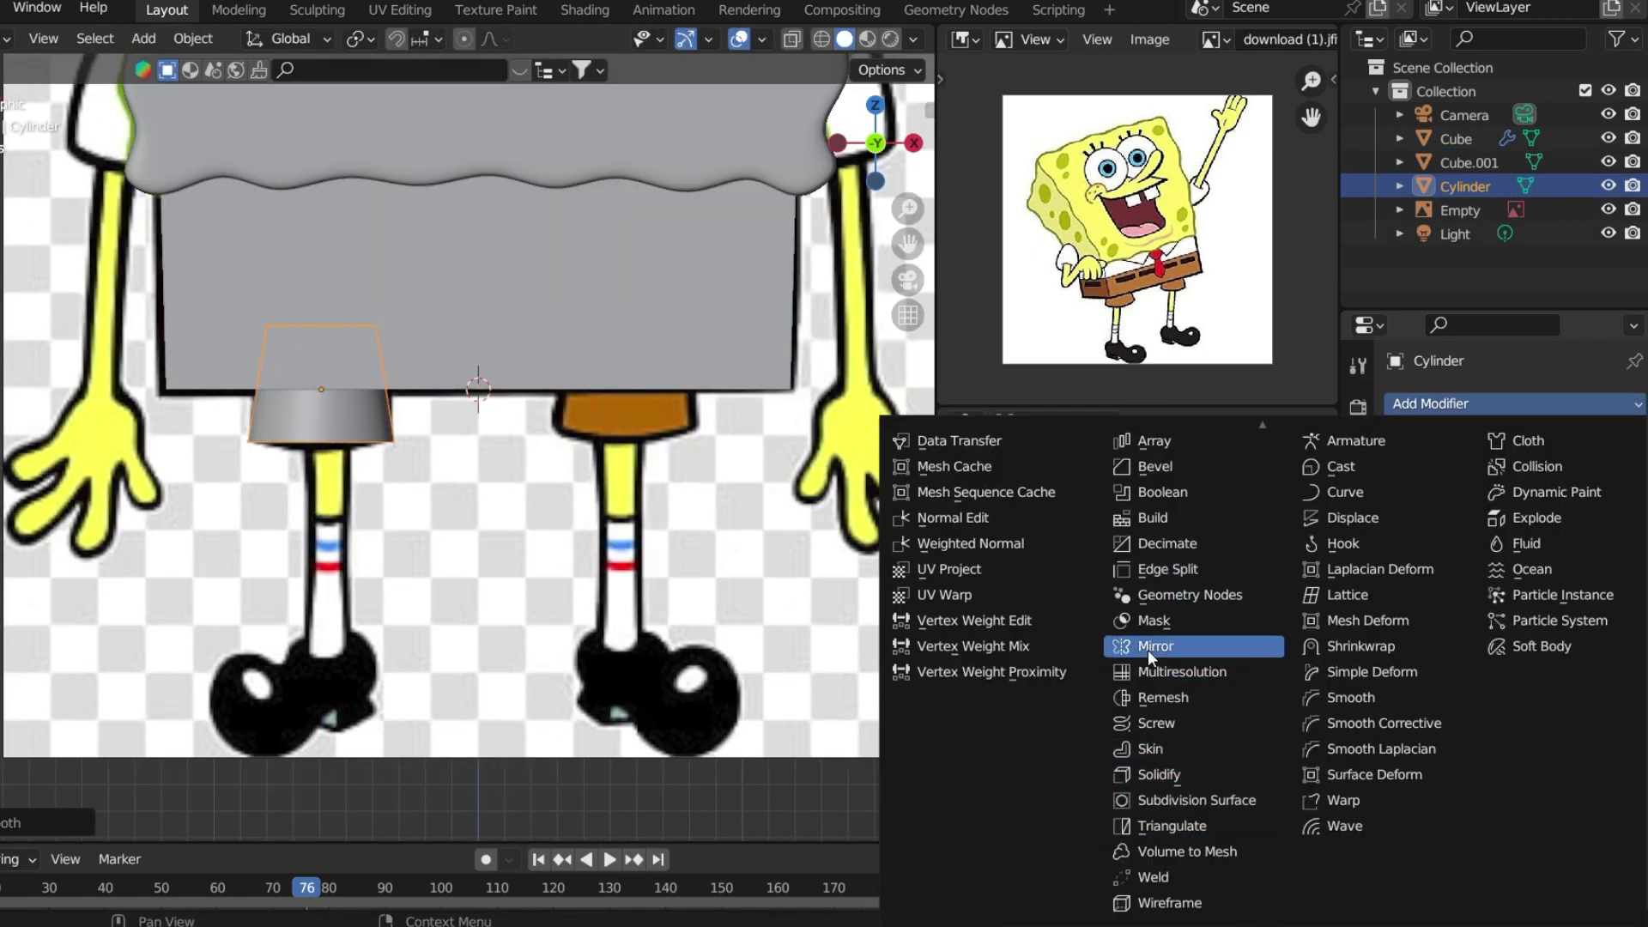
click(1155, 649)
click(663, 302)
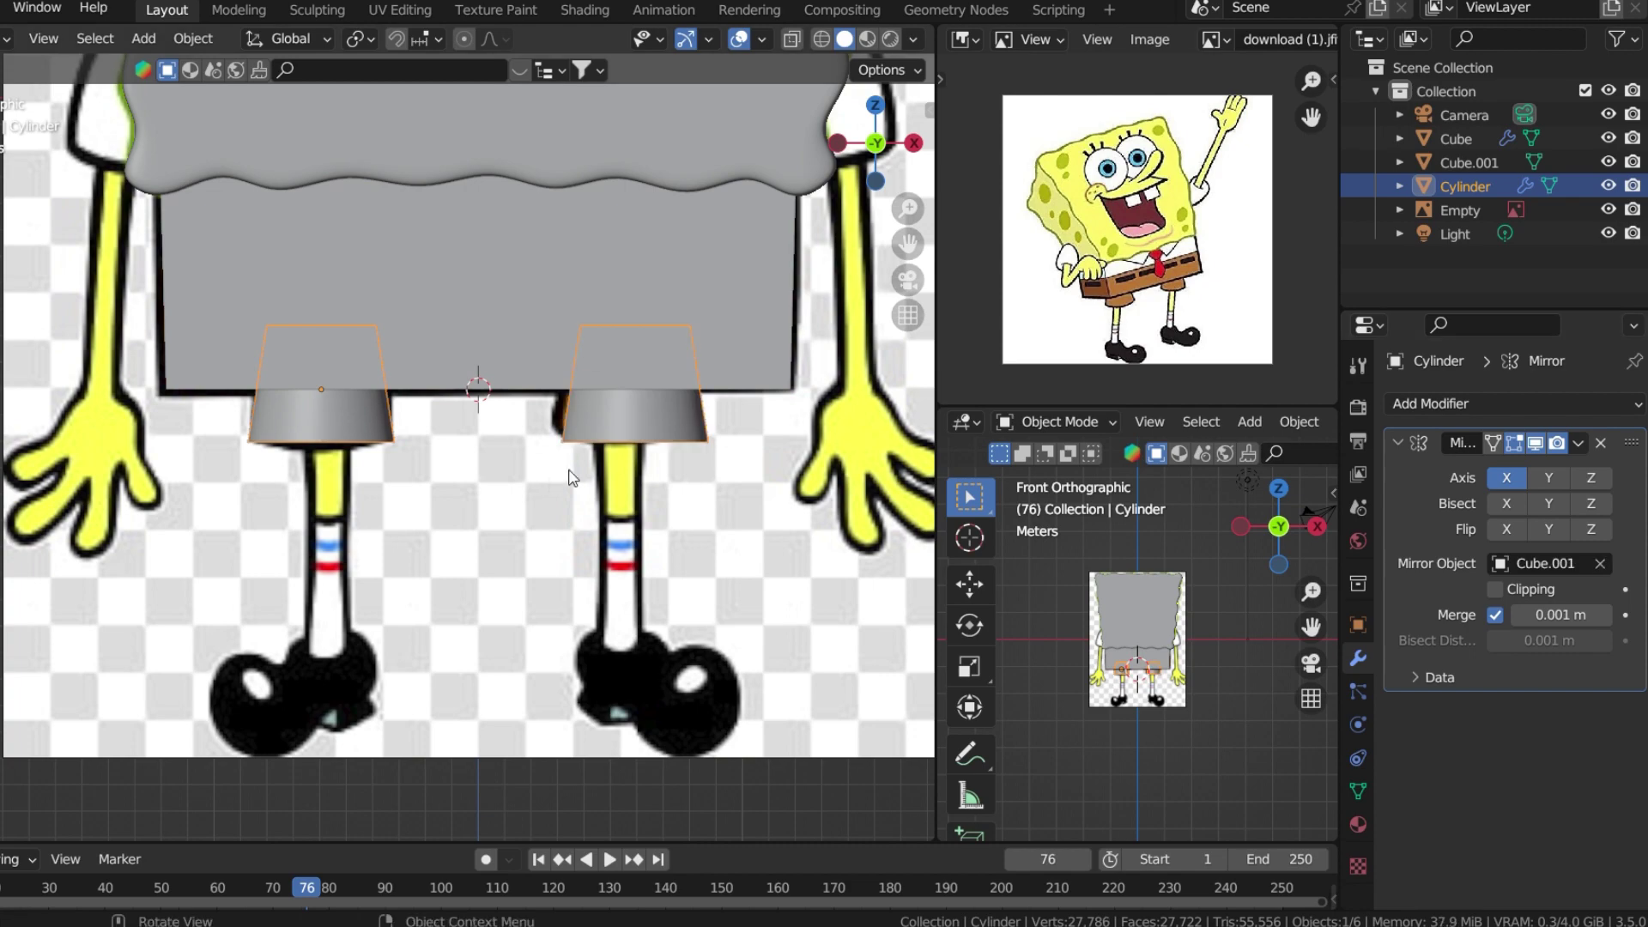
- Add a UV sphere, scale and subdivide it, and stretch it vertically into a shoe
middle_drag(348, 485, 443, 434)
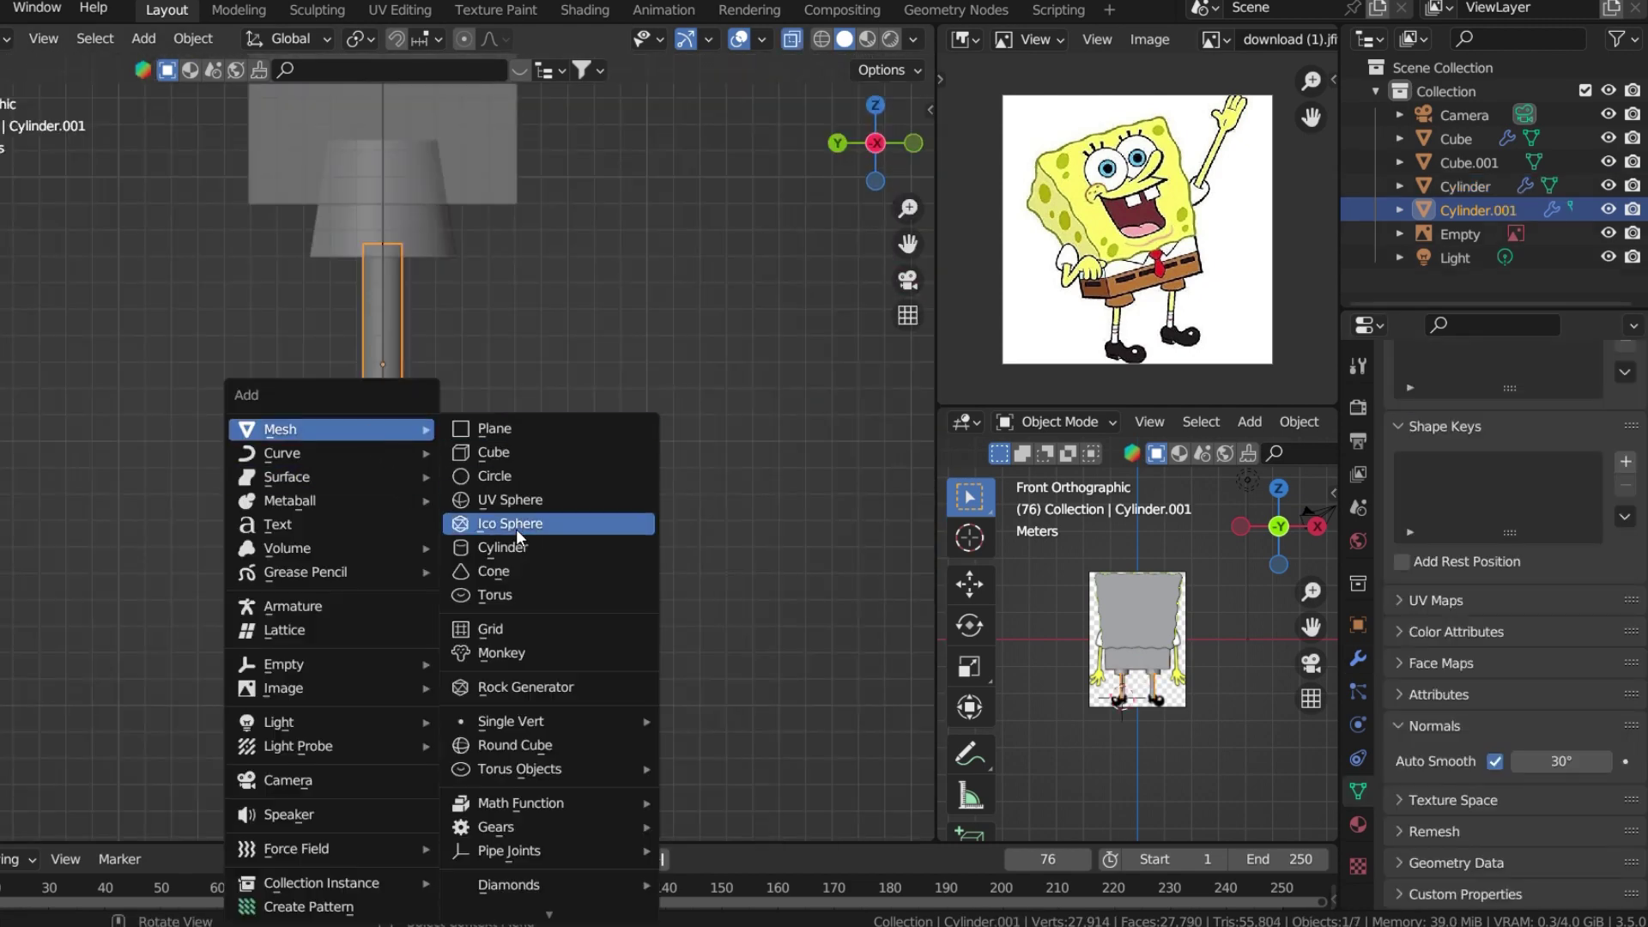
click(507, 524)
key(s)
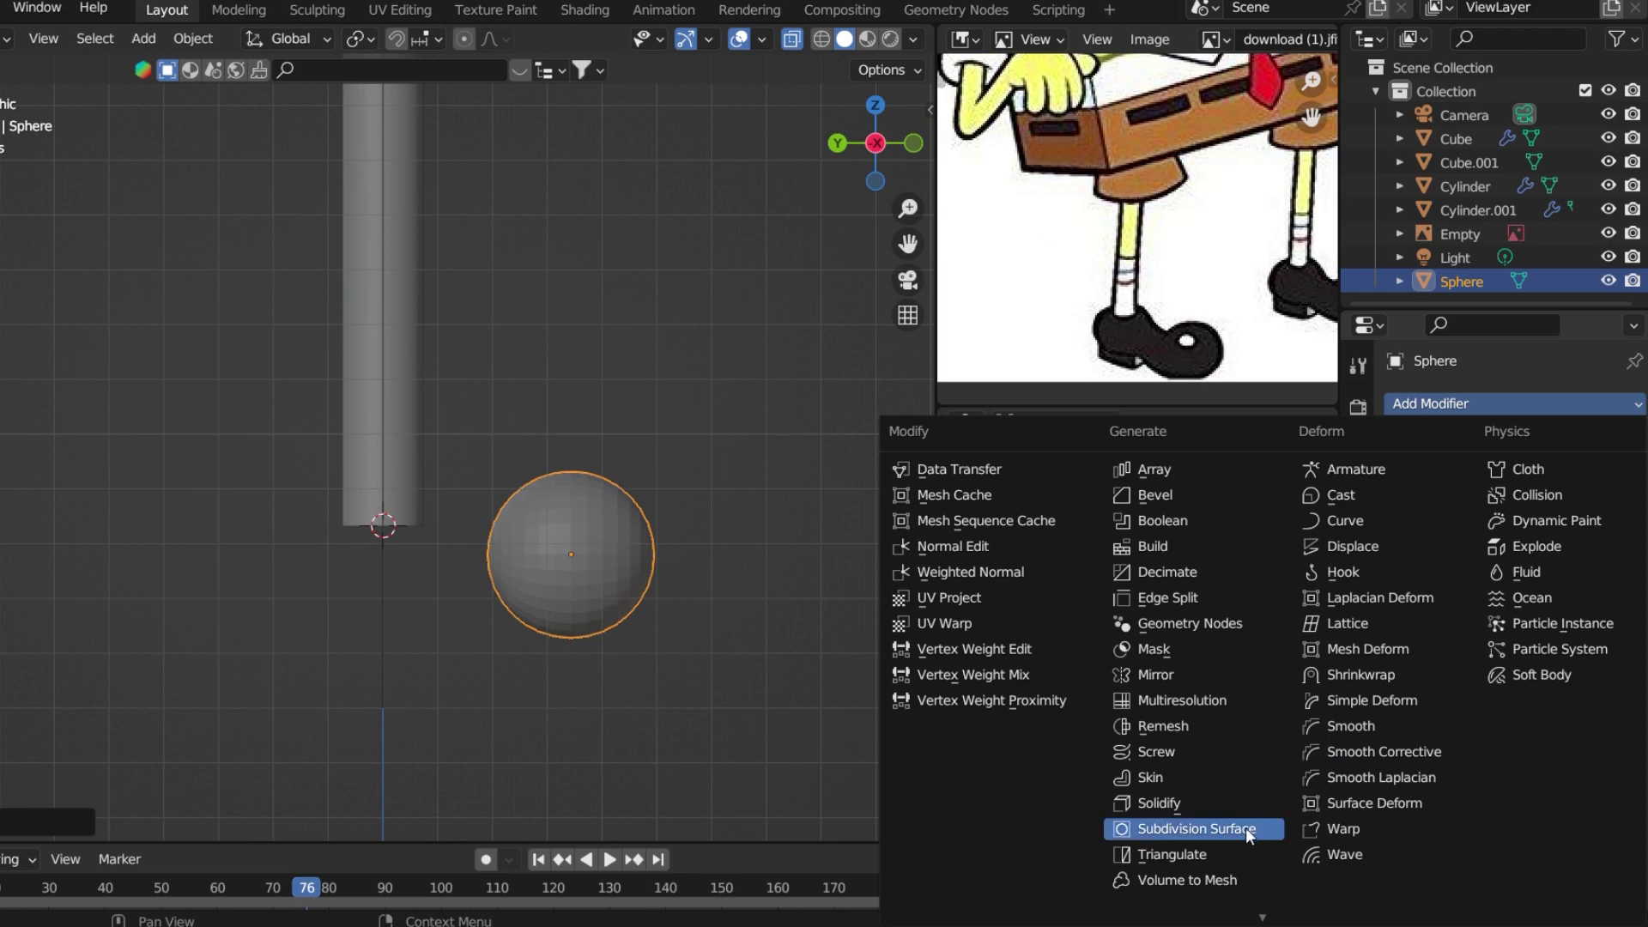
click(1245, 827)
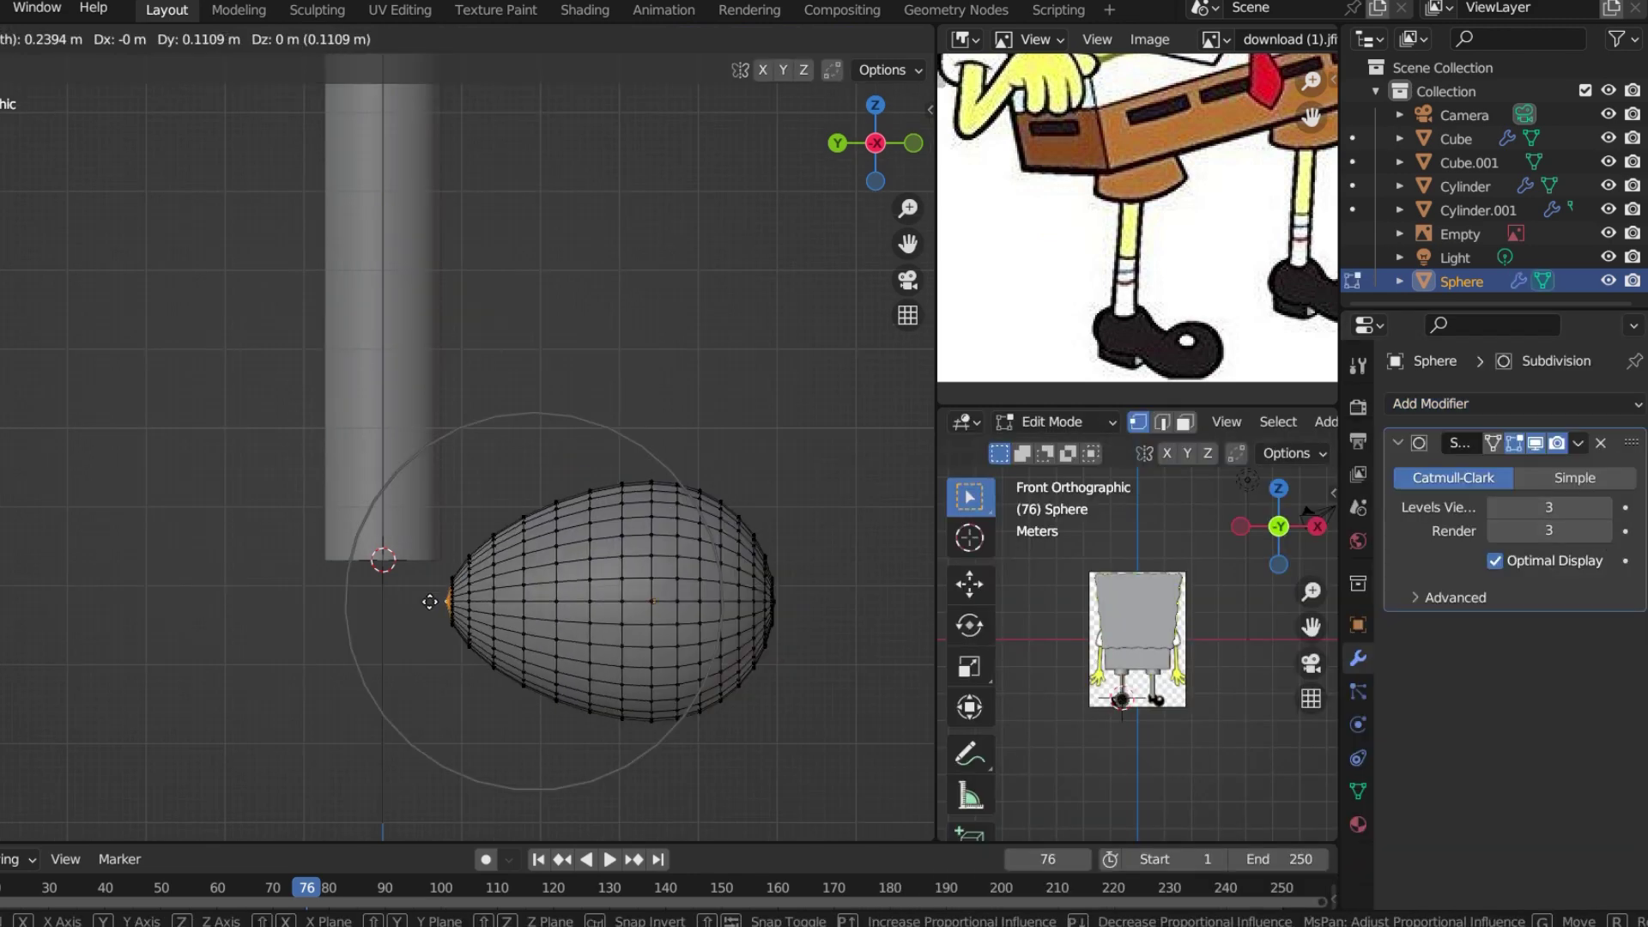
scroll(534, 553, up, 3)
key(z)
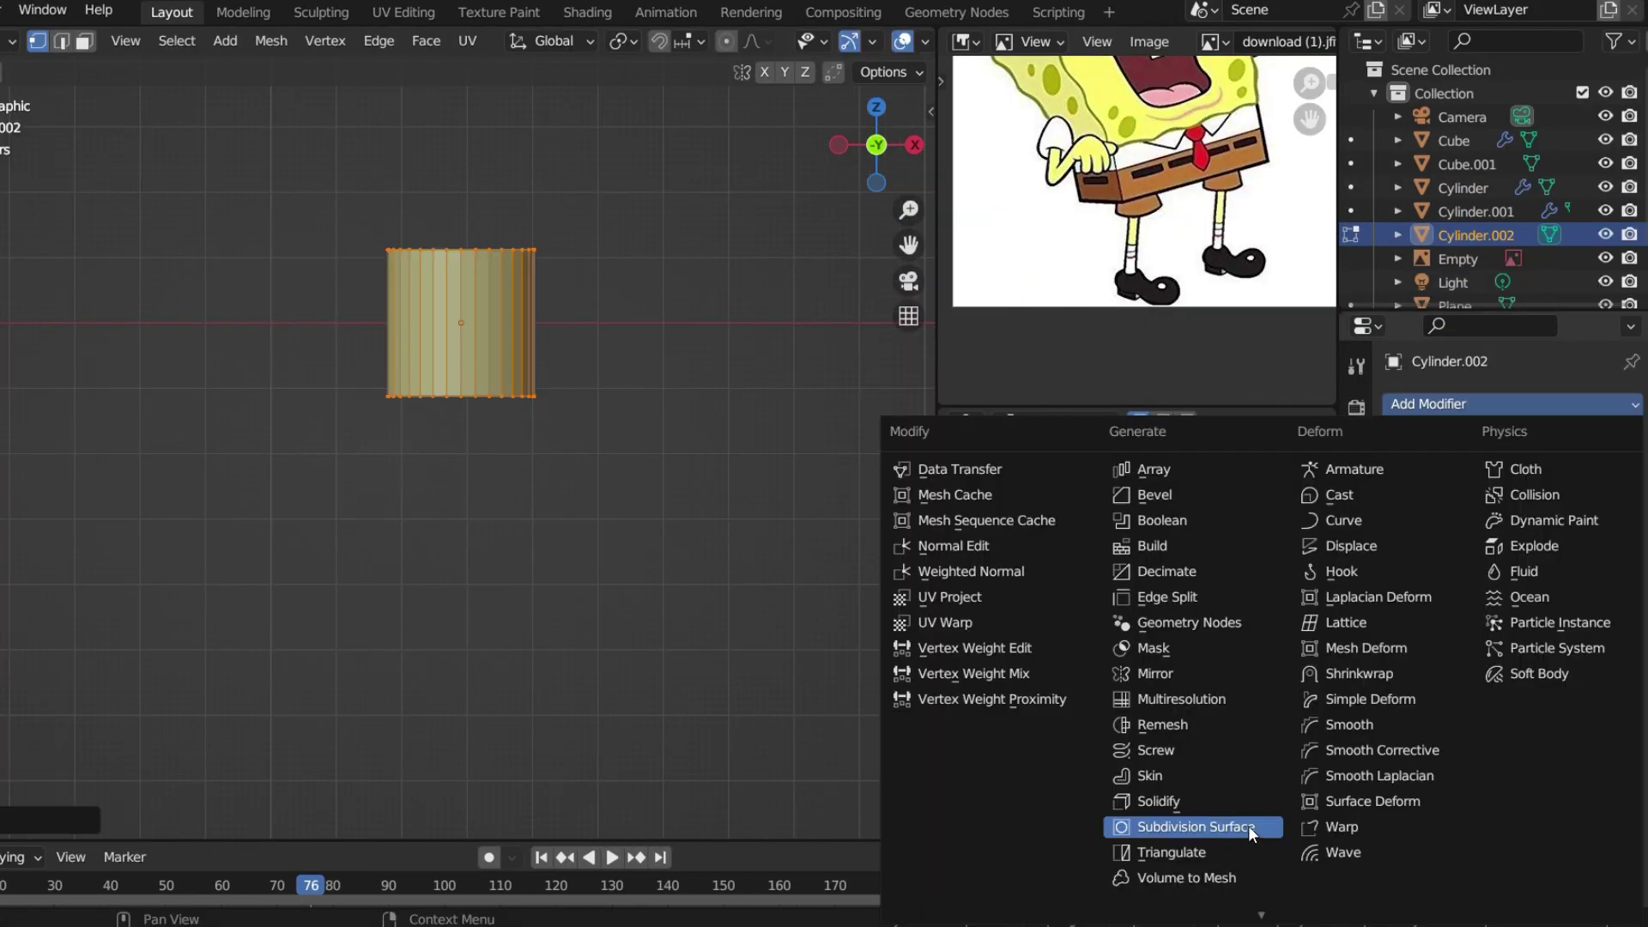
- Add Subdivision Surface to Cylinder.002 and shrink its top ring to taper the sleeve
click(1249, 826)
click(1607, 508)
click(1602, 531)
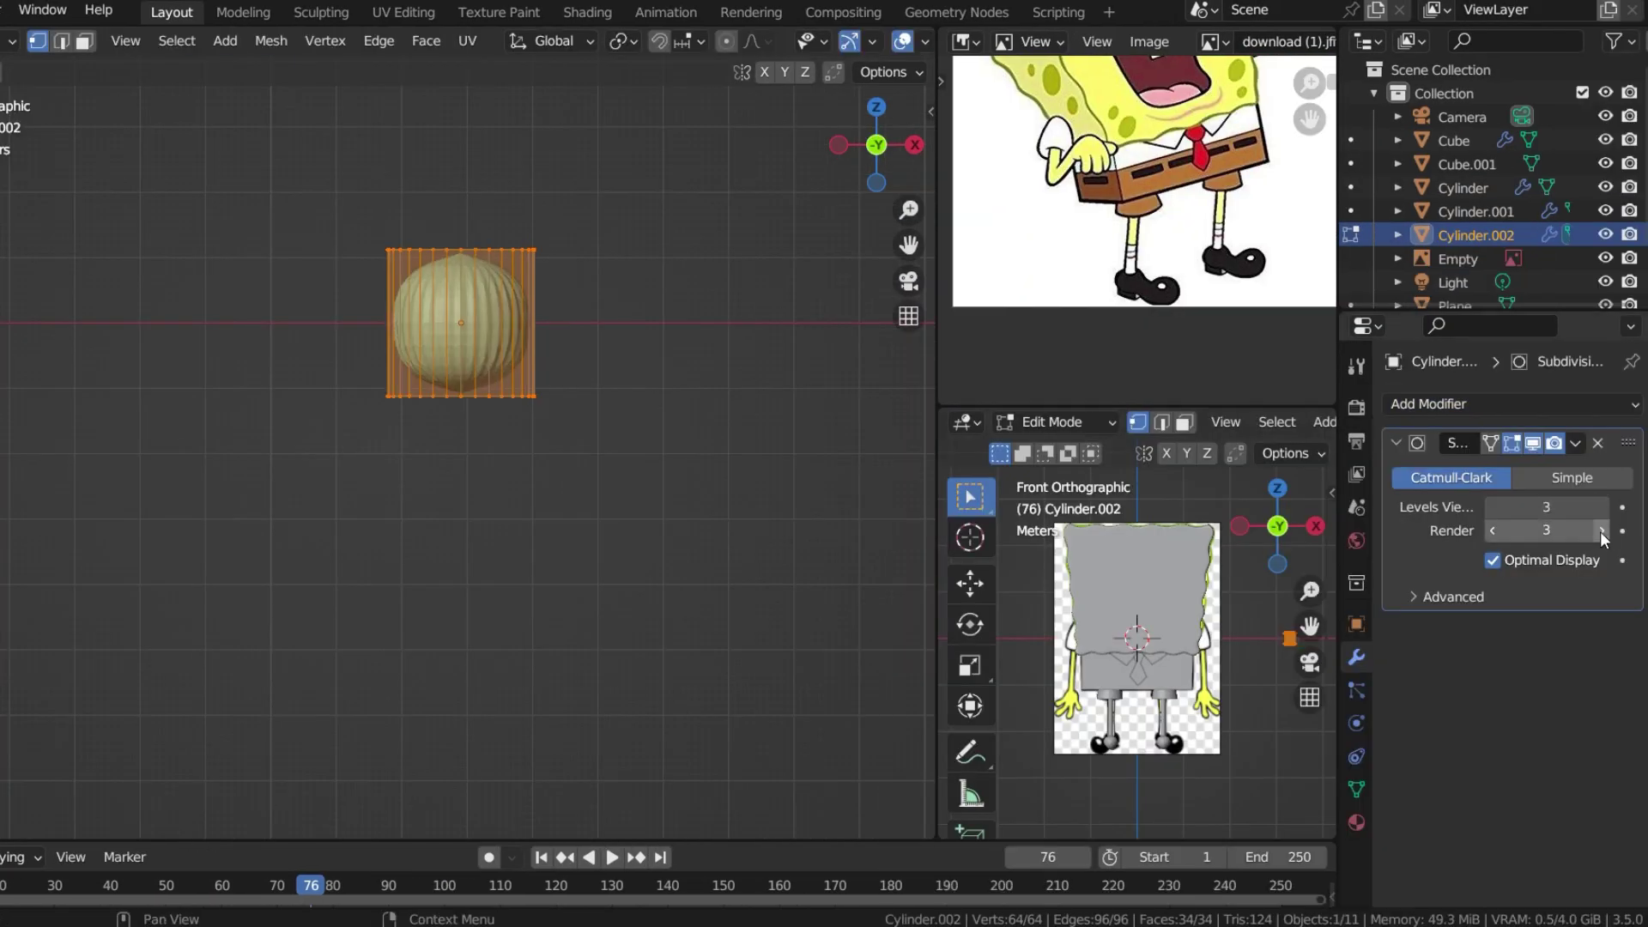
drag(670, 210, 194, 289)
key(s)
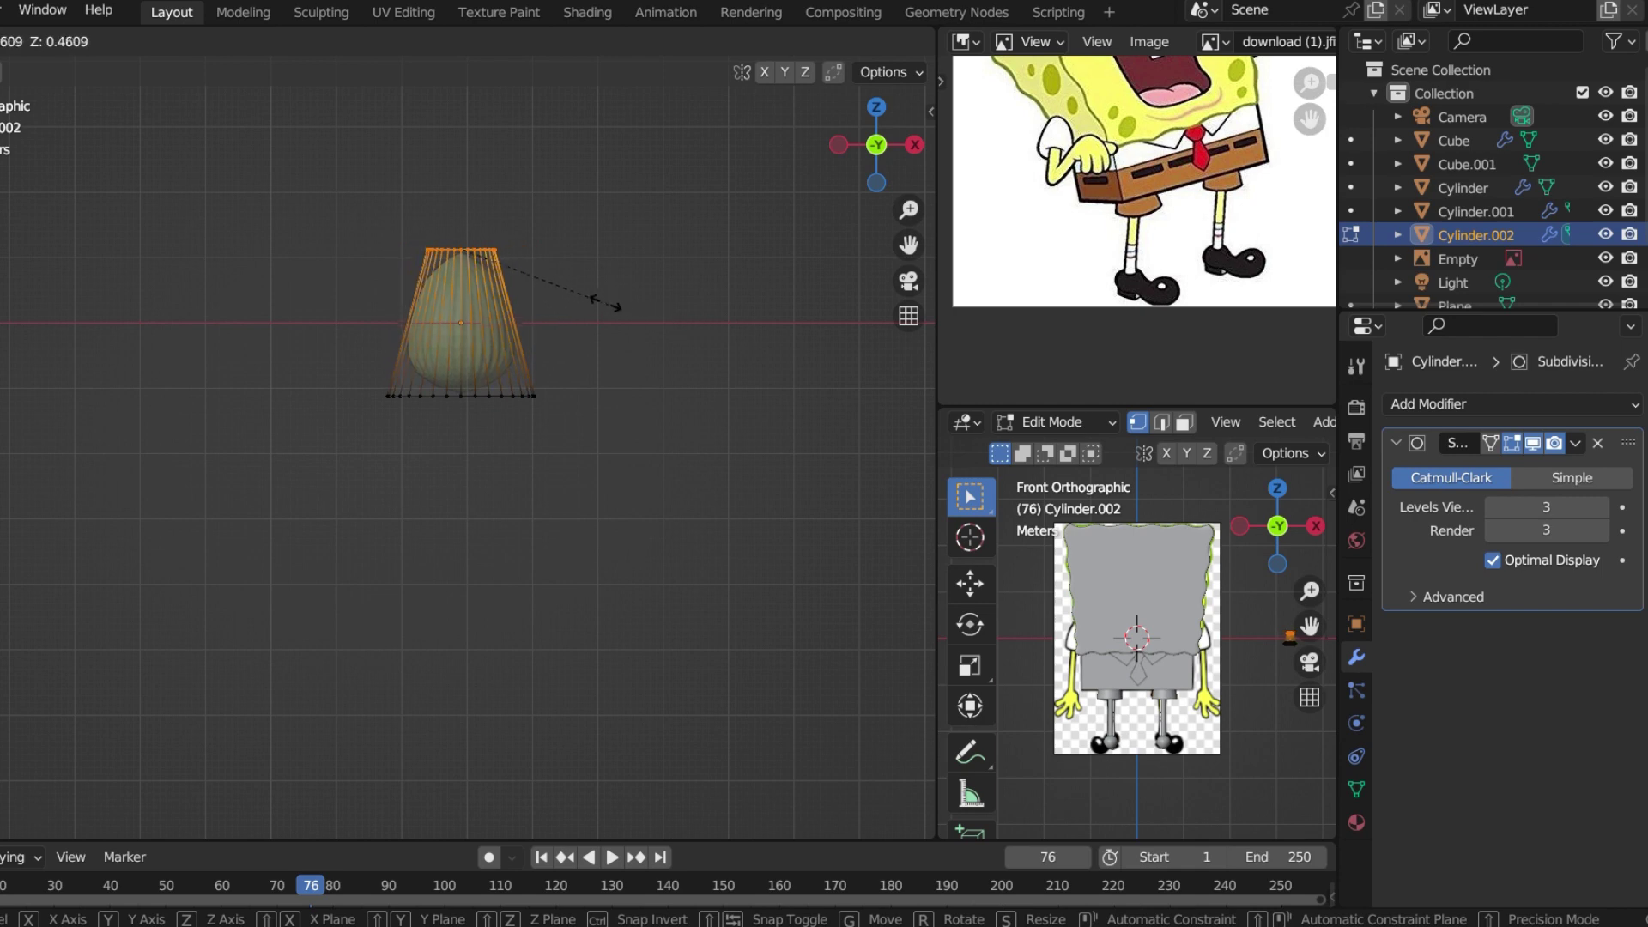
click(605, 305)
- Extrude the sleeve's bottom ring downward and add a horizontal loop cut
alt+click(481, 395)
key(e)
click(578, 589)
key(ctrl+r)
click(463, 323)
key(ctrl+r)
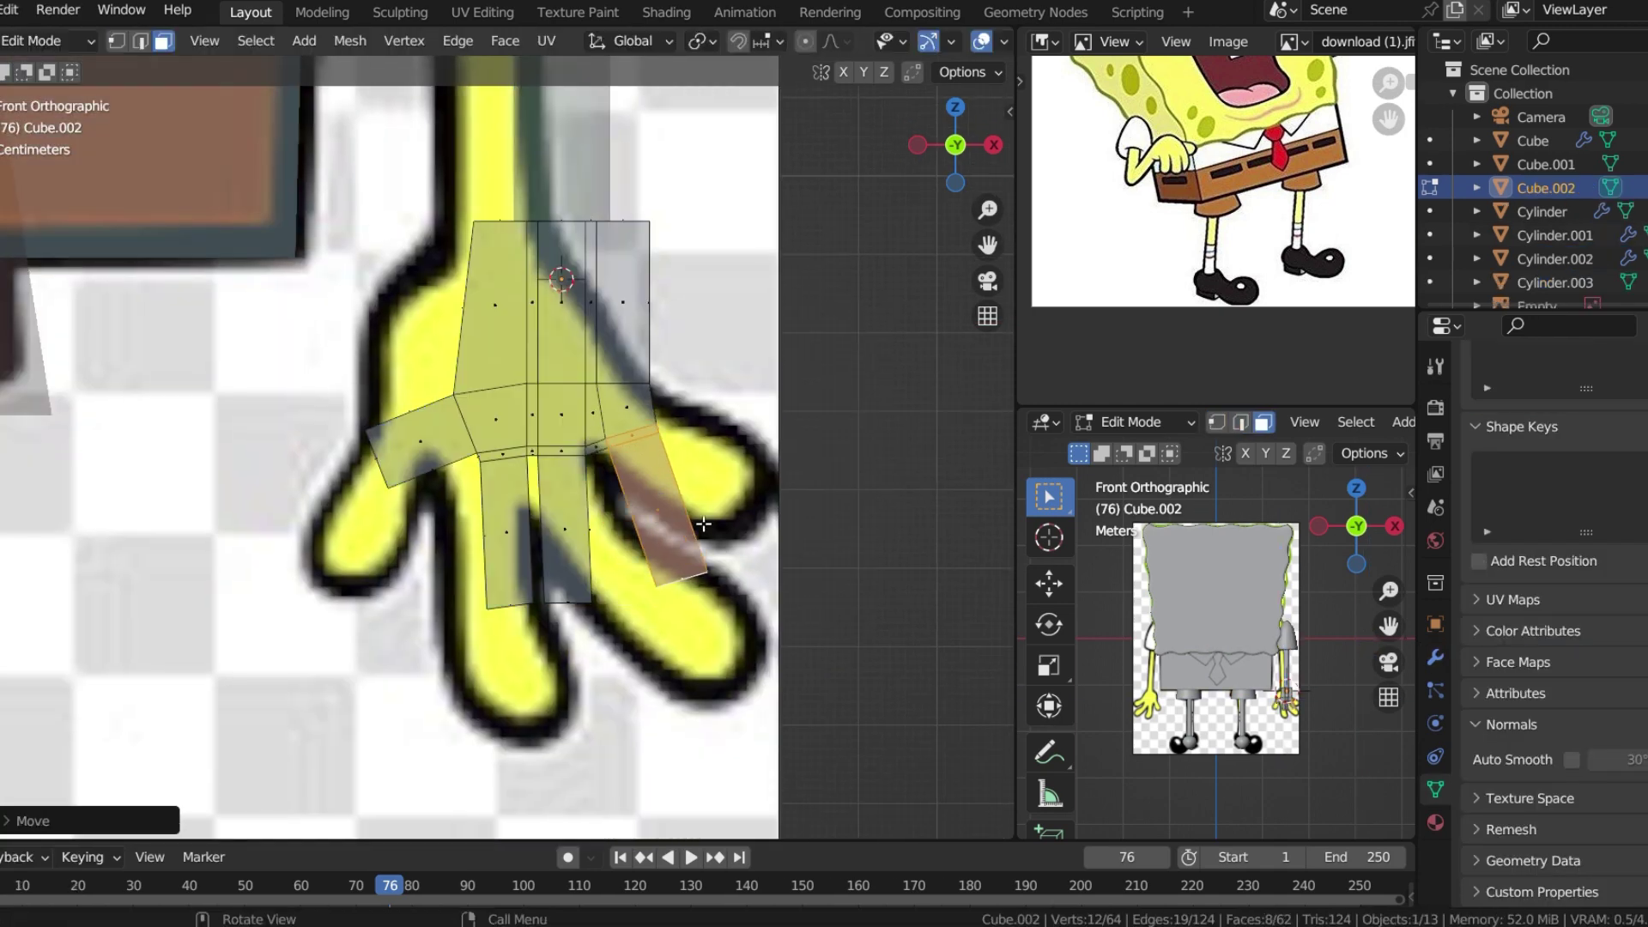
- Rotate and scale the hand's fingers to match the reference, then mirror the arm pieces
key(r)
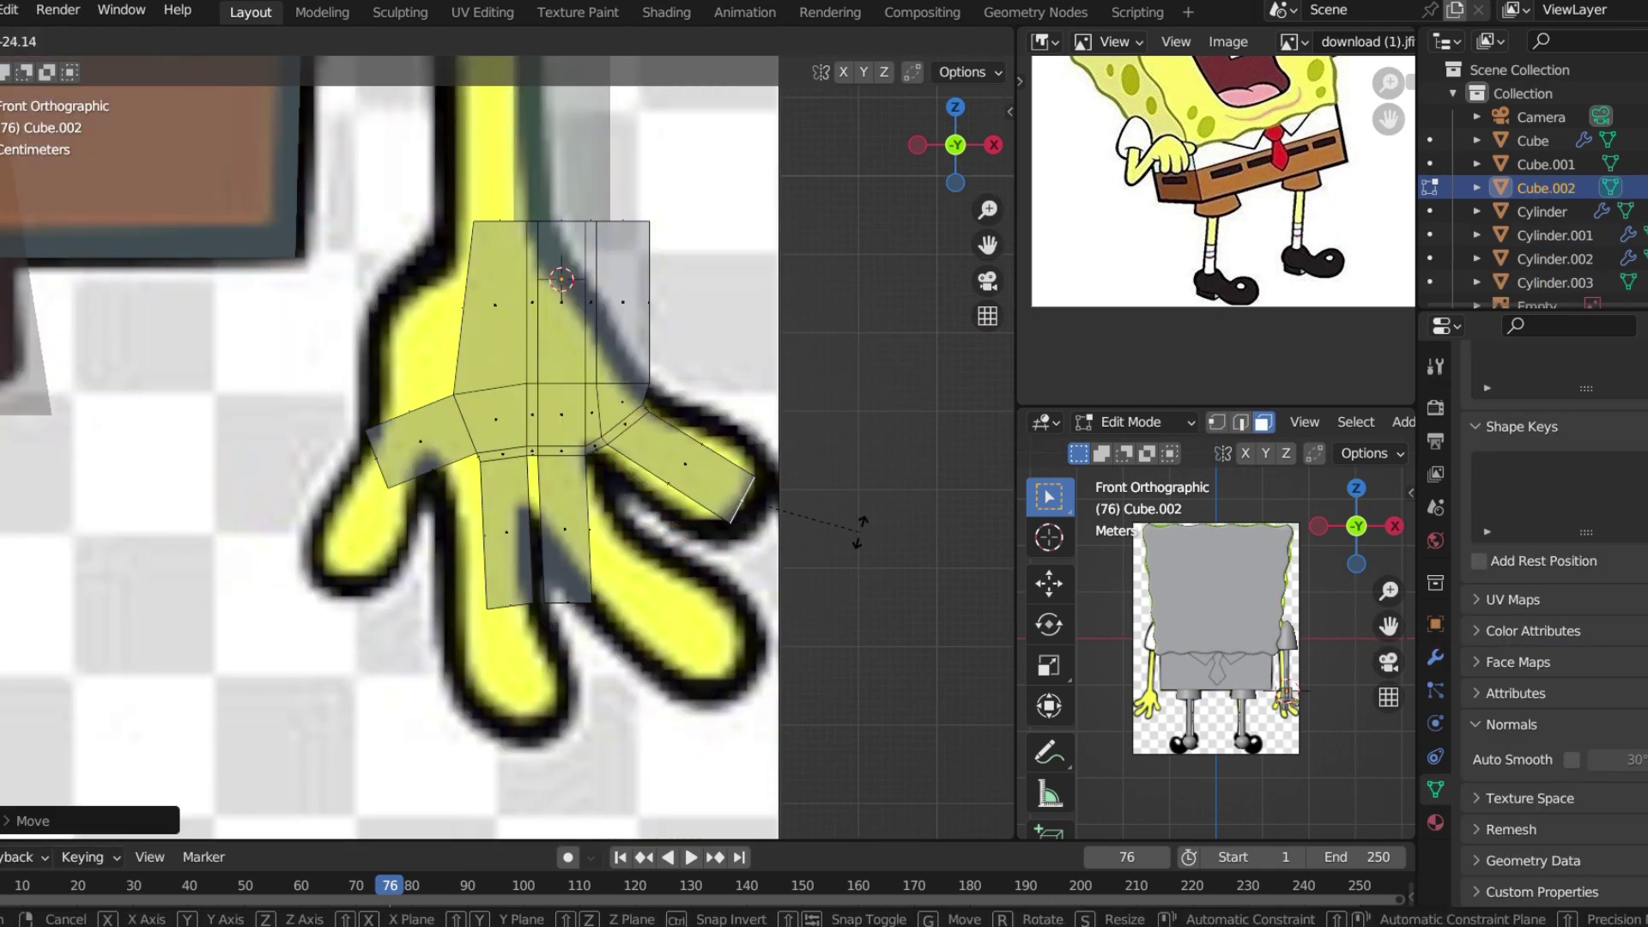
click(858, 530)
key(r)
click(442, 578)
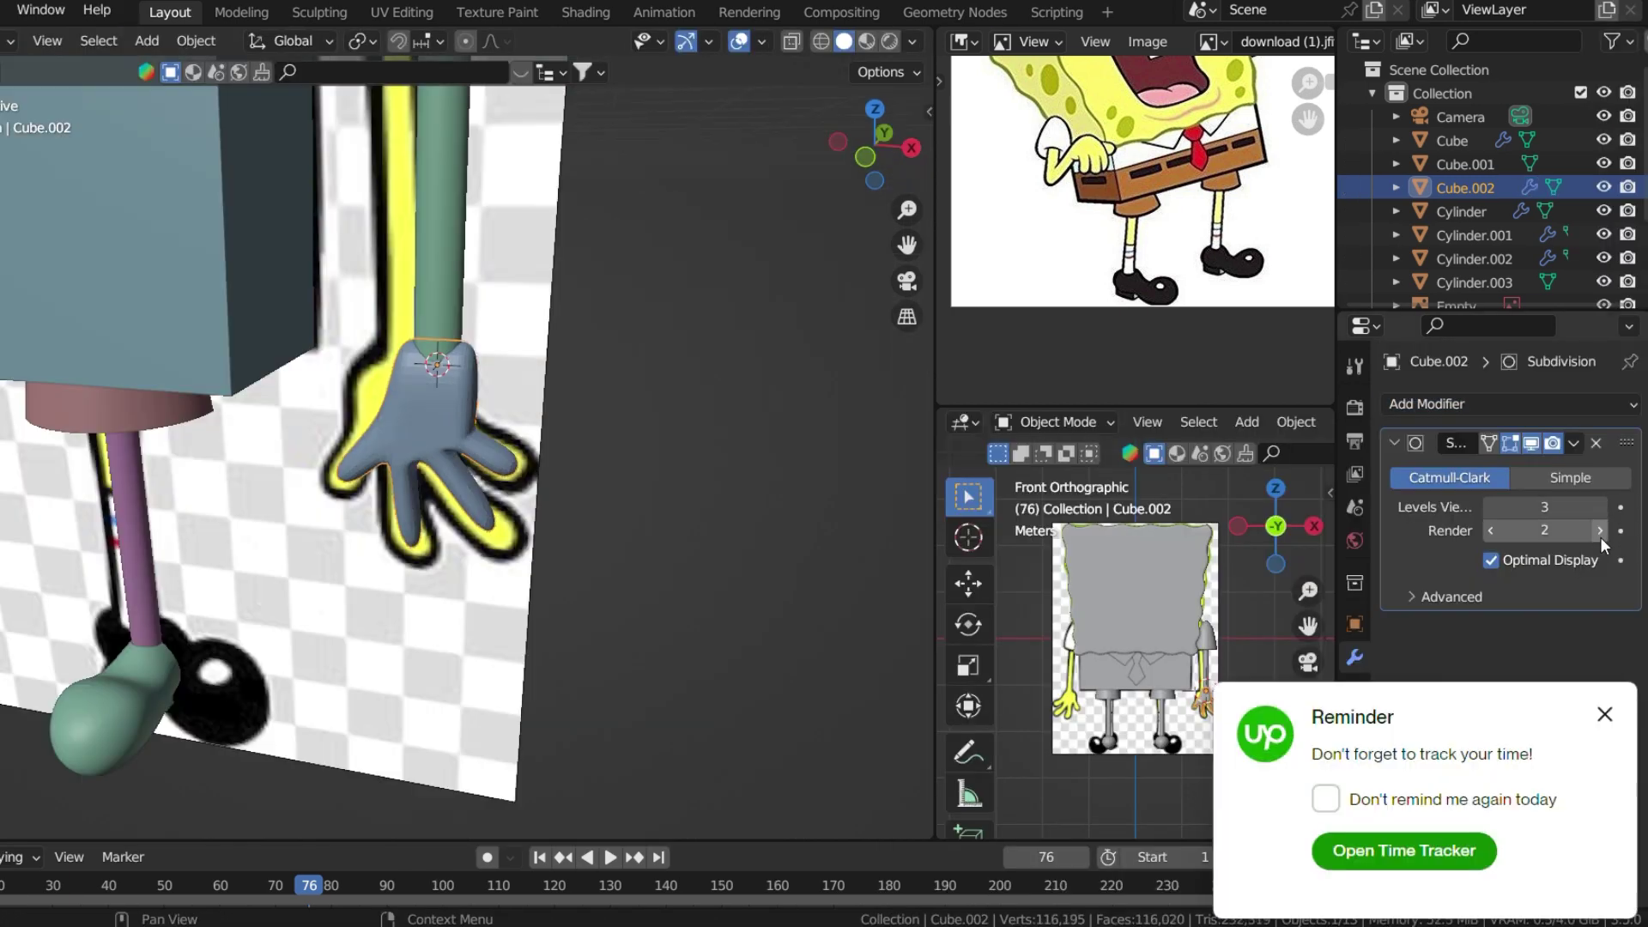
key(Tab)
key(s)
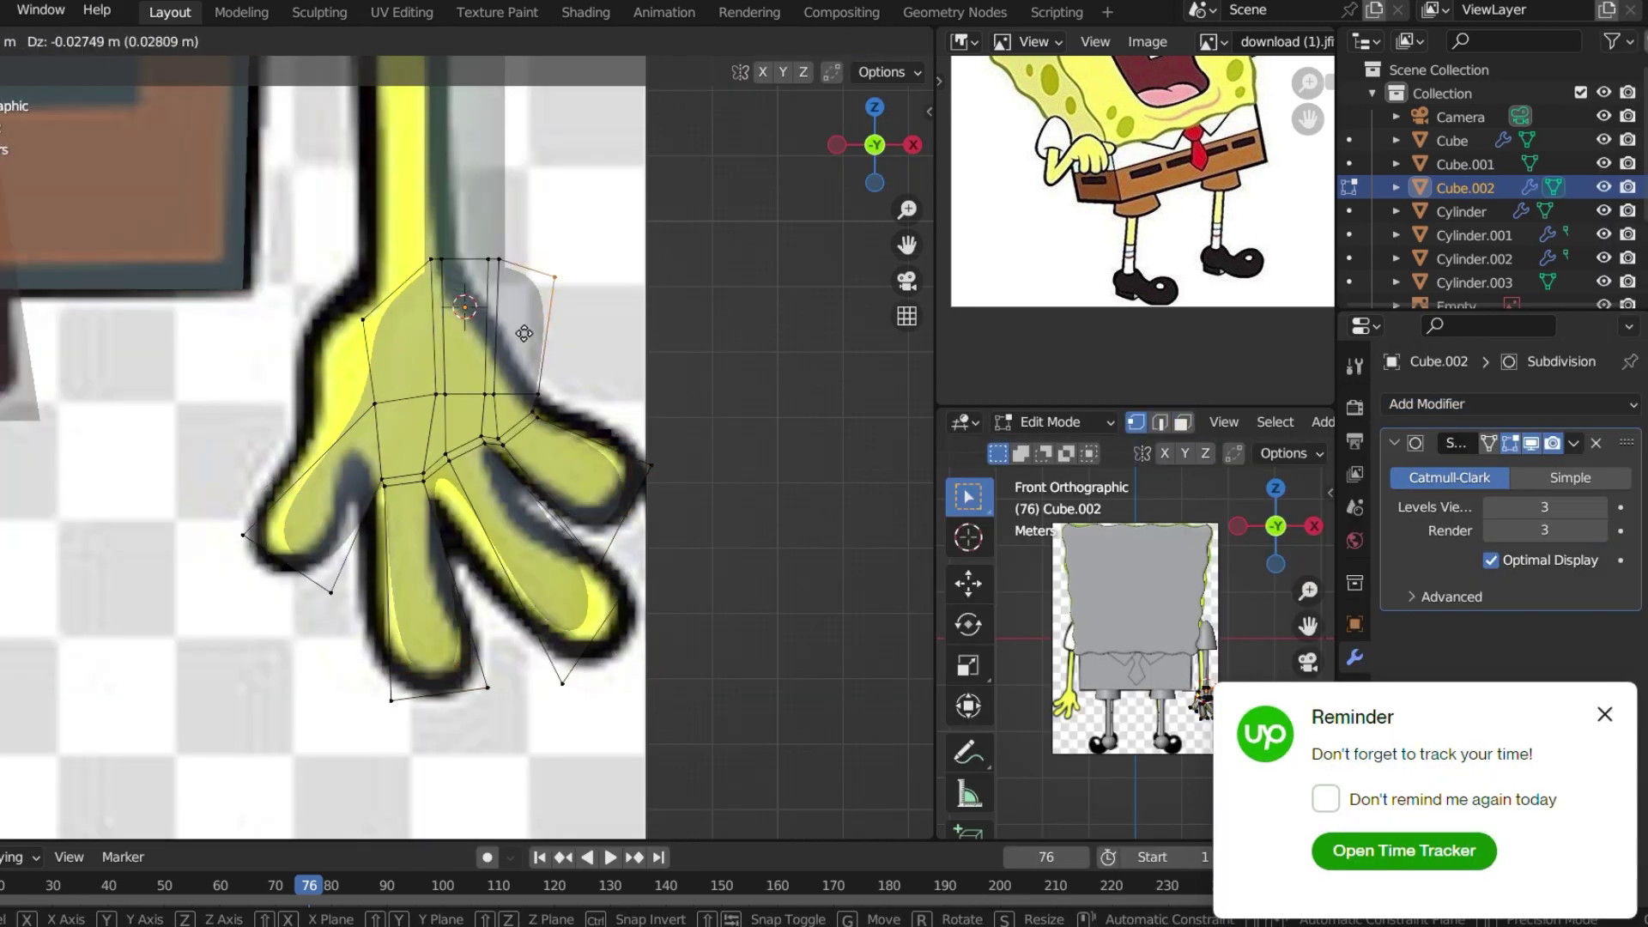
click(520, 360)
key(Tab)
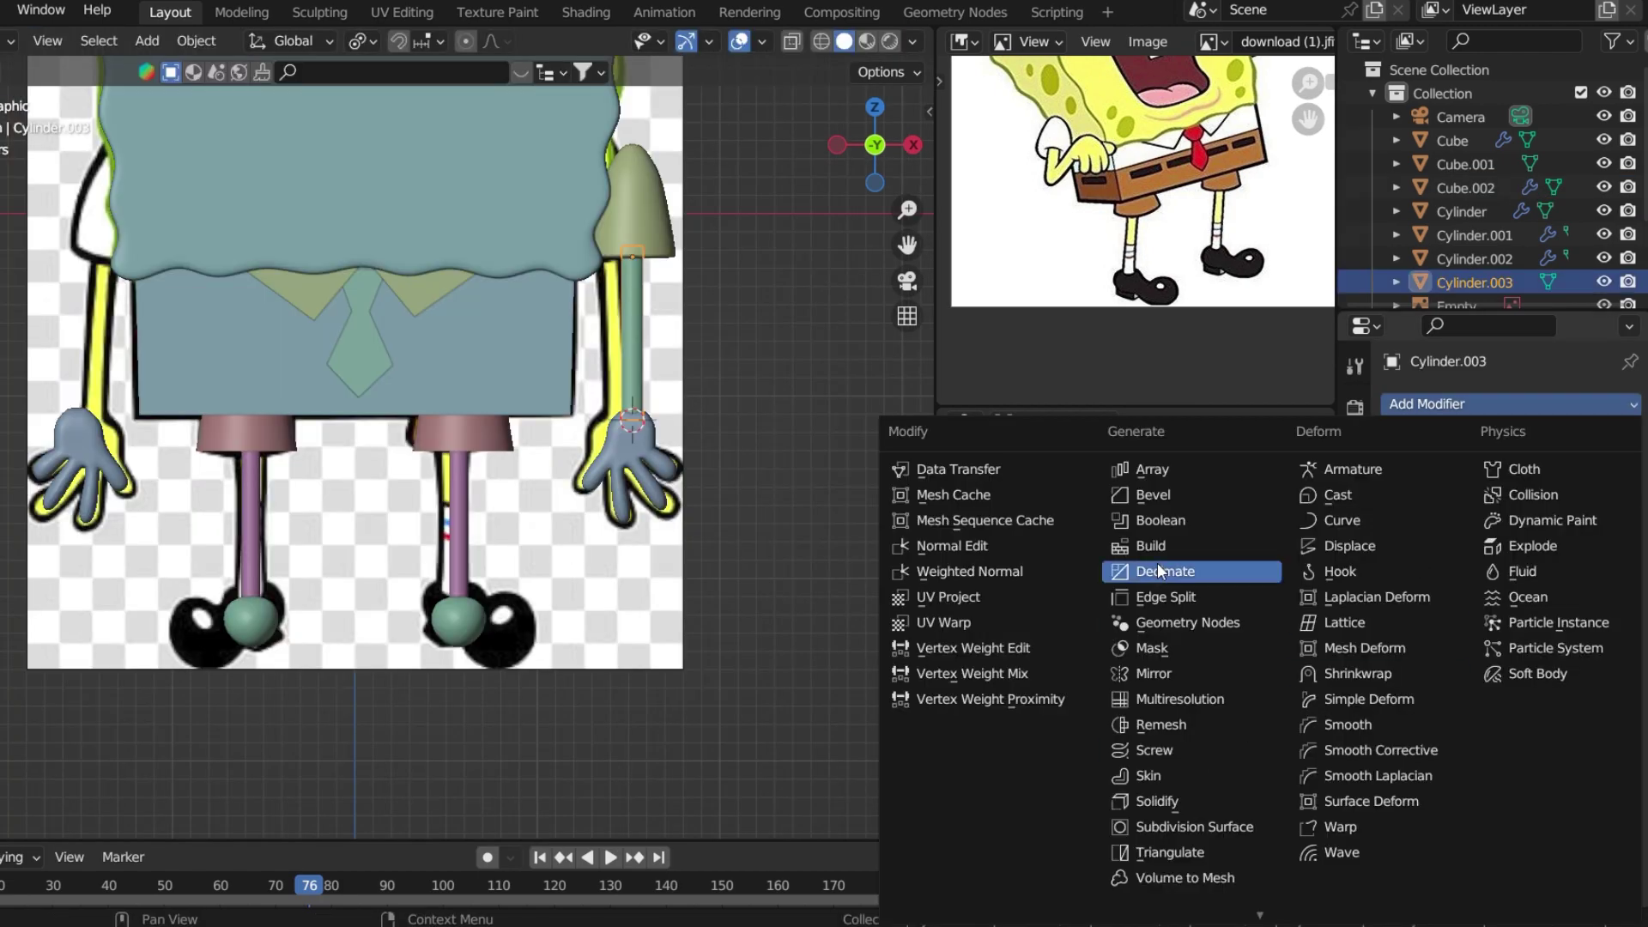
click(1247, 678)
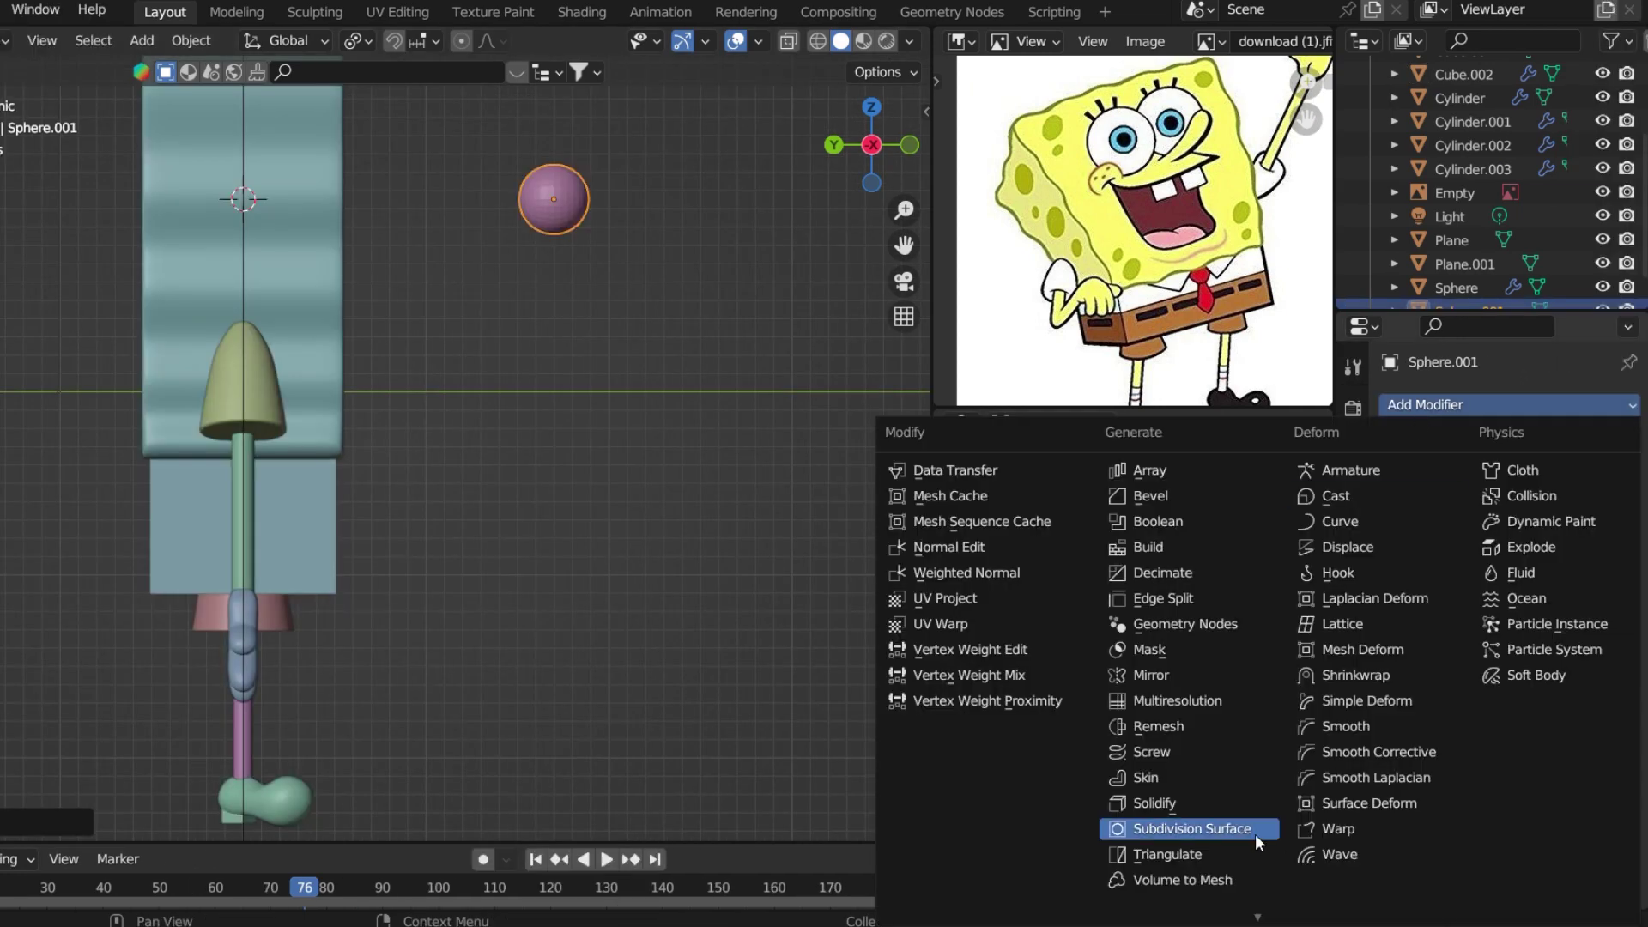
- Smooth the new eye sphere with subdivision, delete half of it, and pull a vertex with smooth falloff
click(1202, 833)
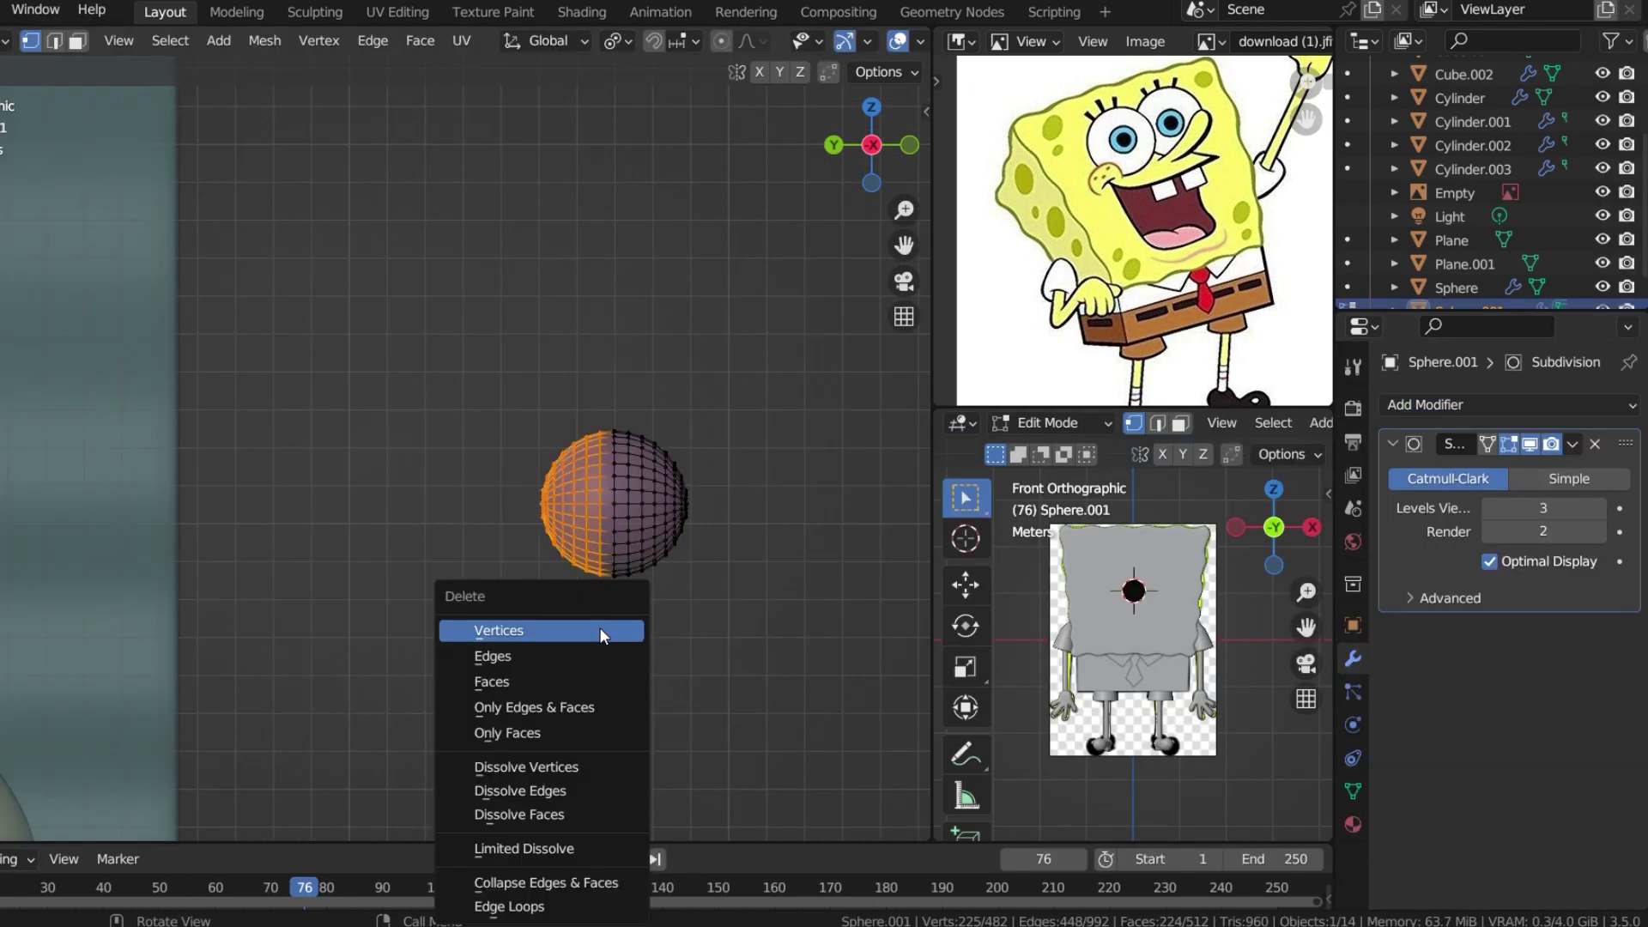
click(601, 631)
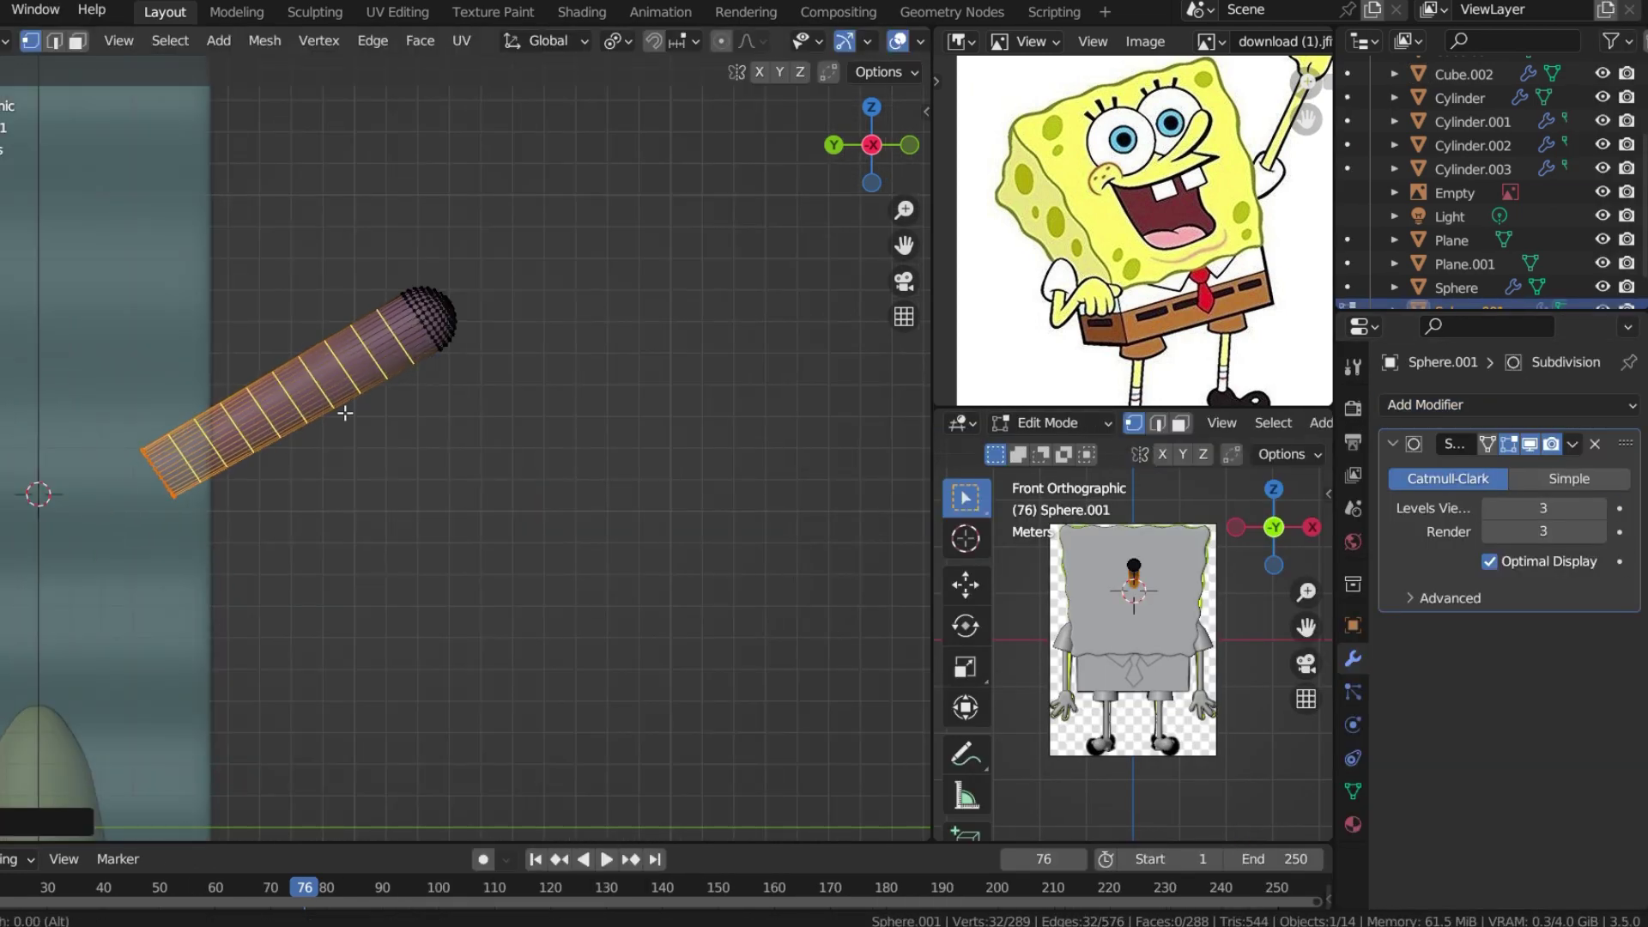
click(275, 357)
key(g)
scroll(283, 379, down, 15)
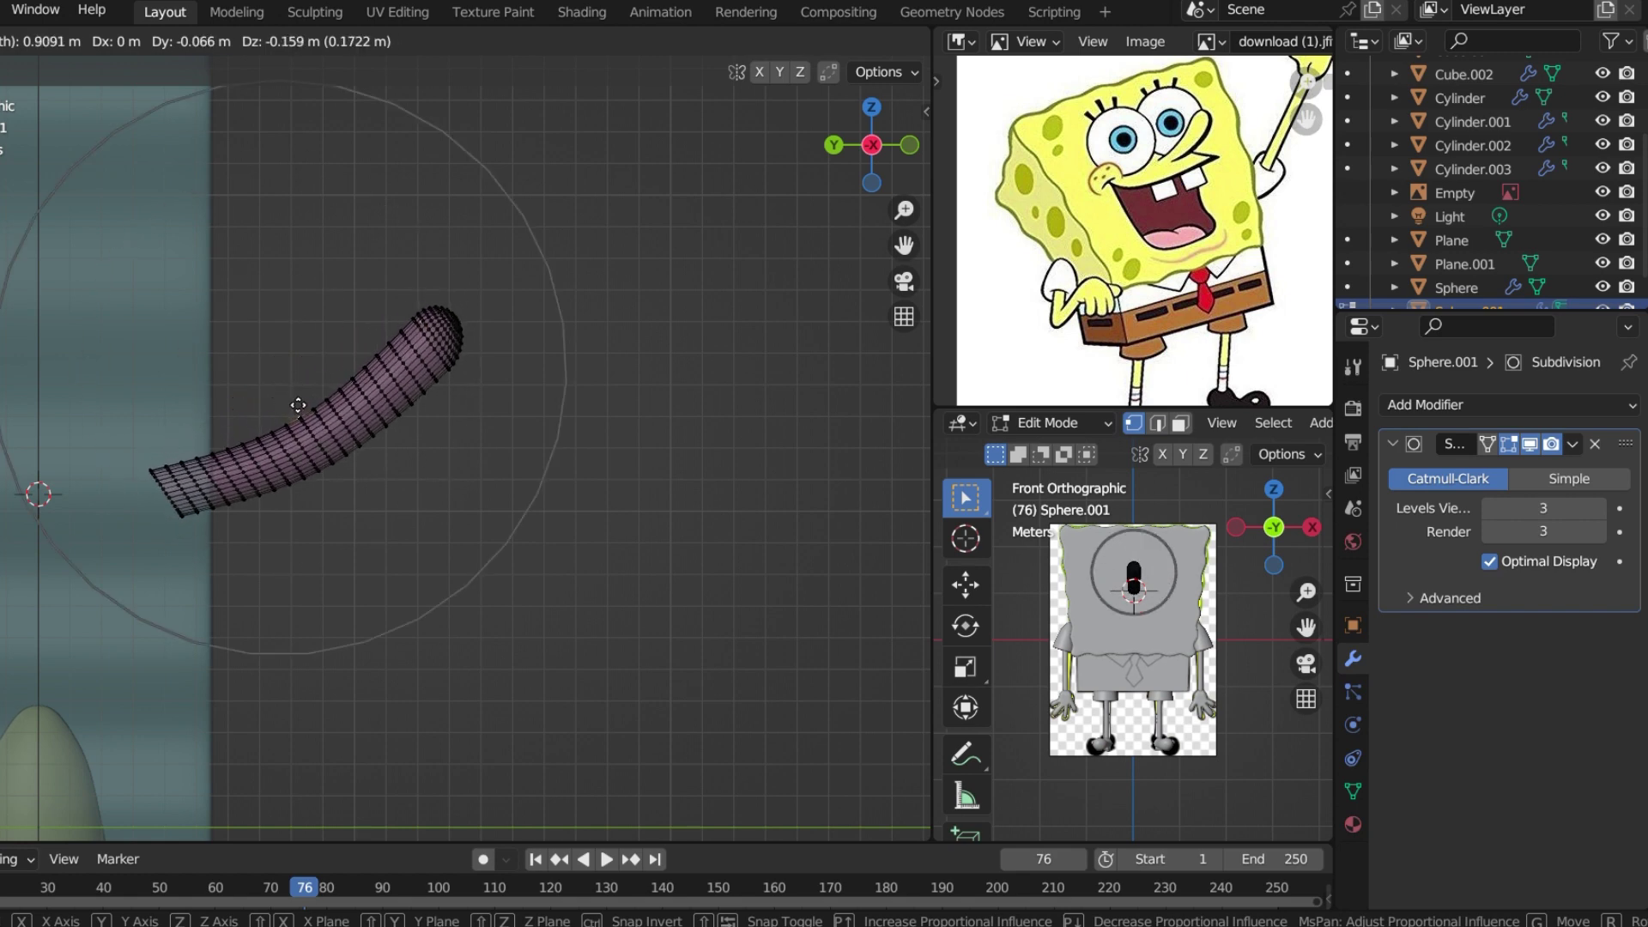
scroll(296, 406, down, 2)
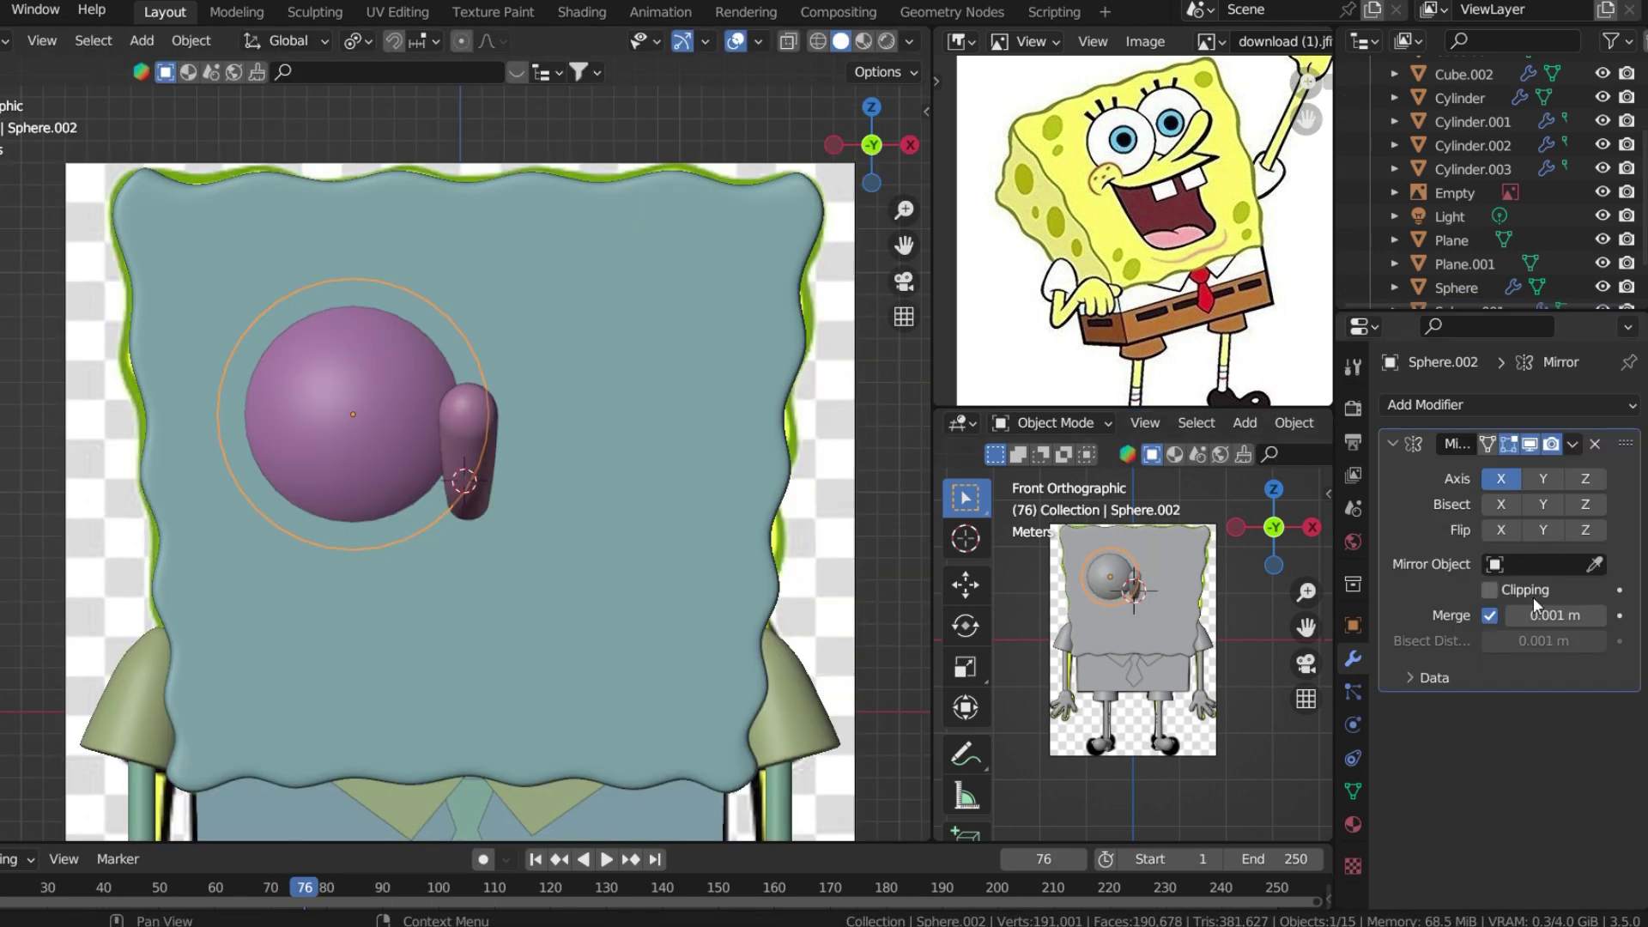
- Mirror the eye across the head, delete the mouth faces, and move mouth edge vertices into shape
click(540, 200)
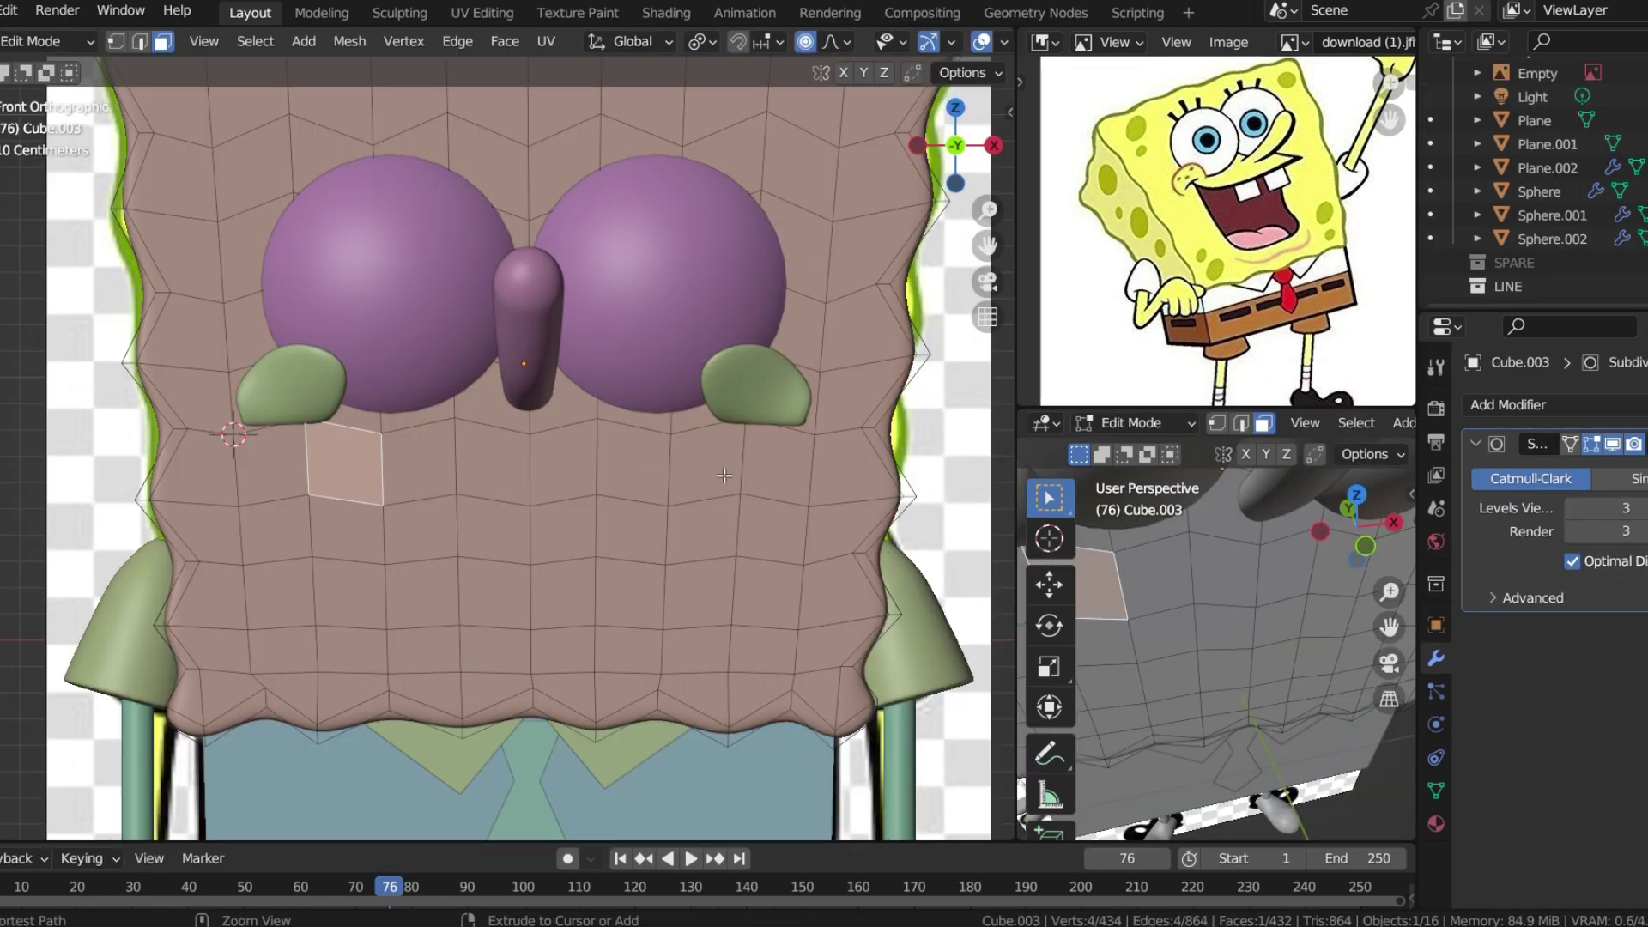
shift+click(421, 528)
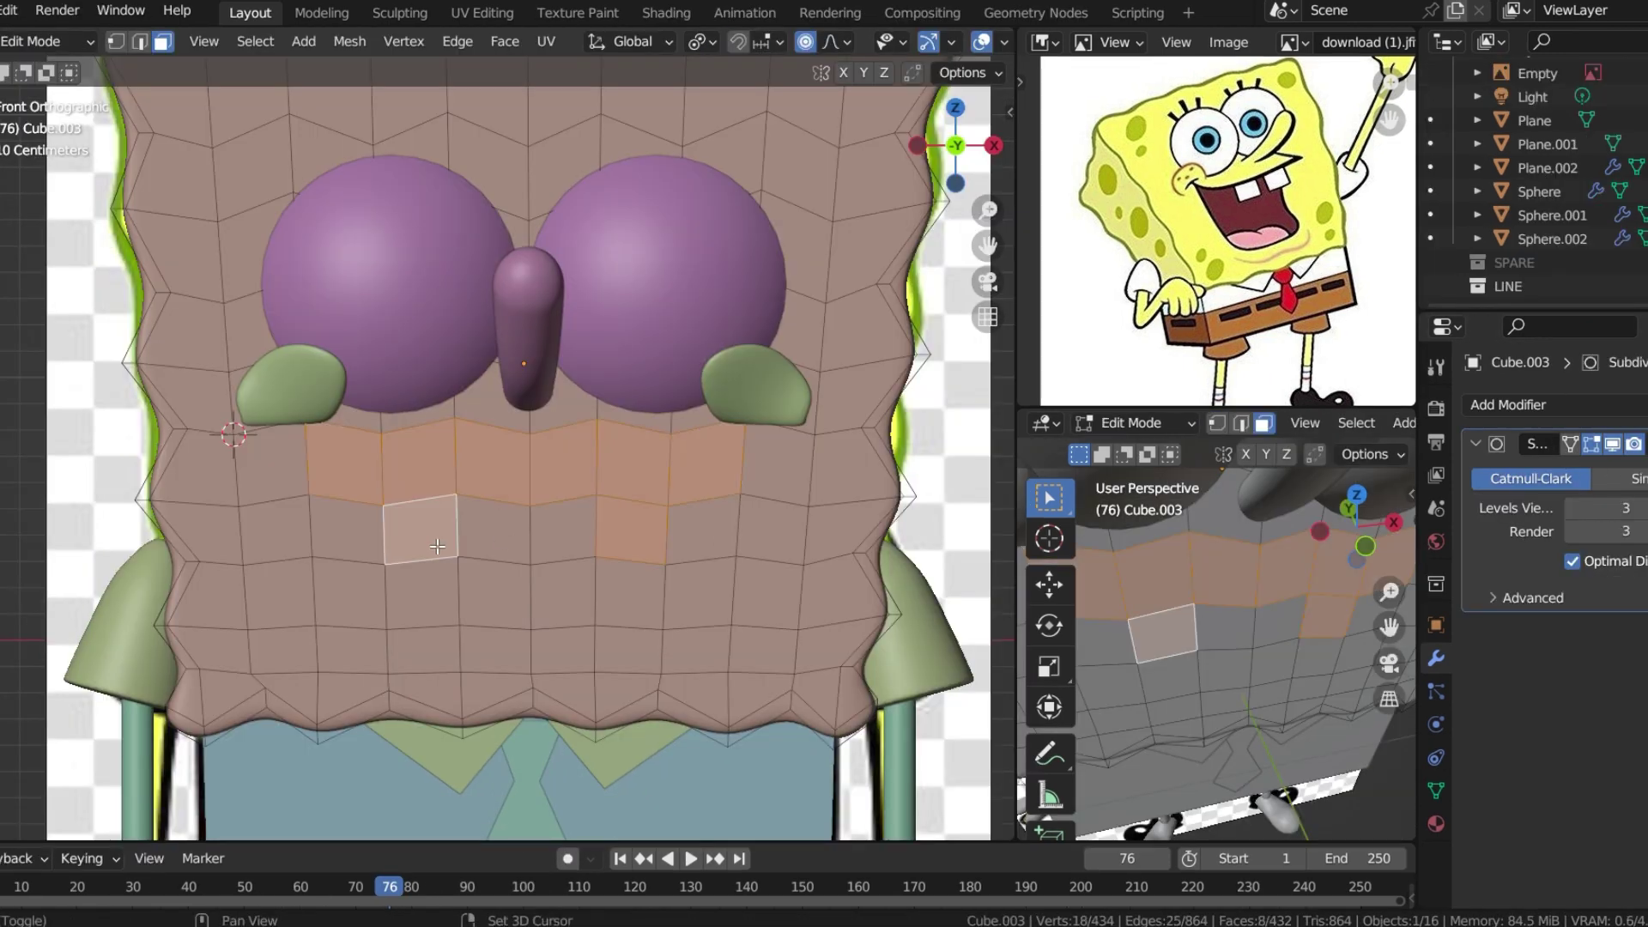
shift+click(505, 605)
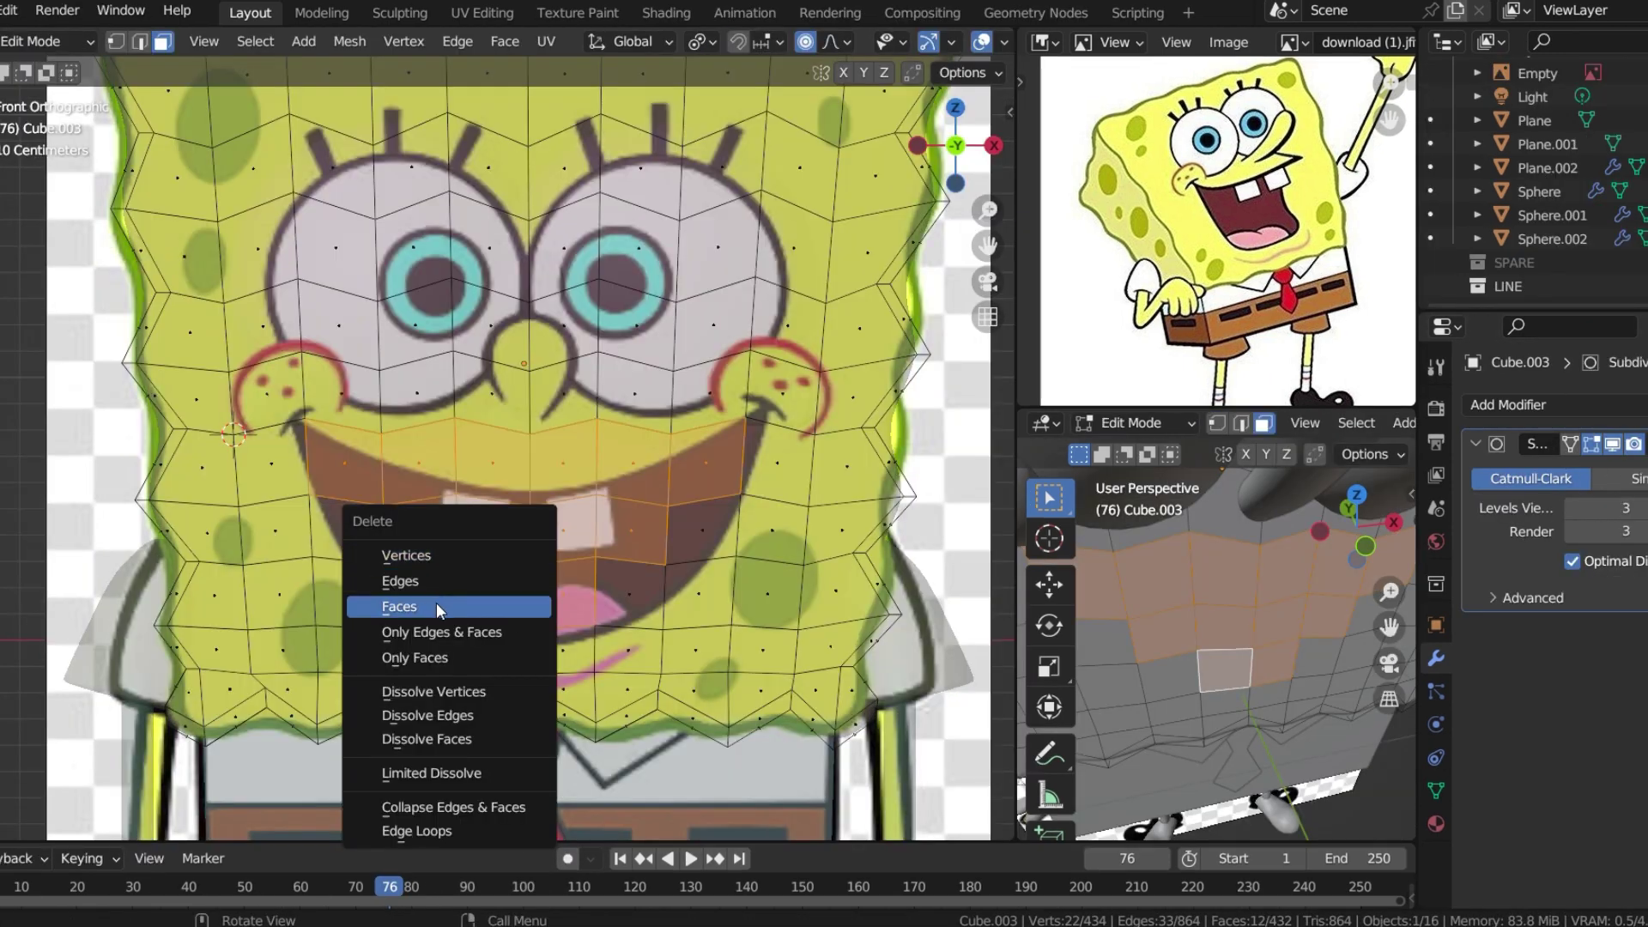
click(403, 603)
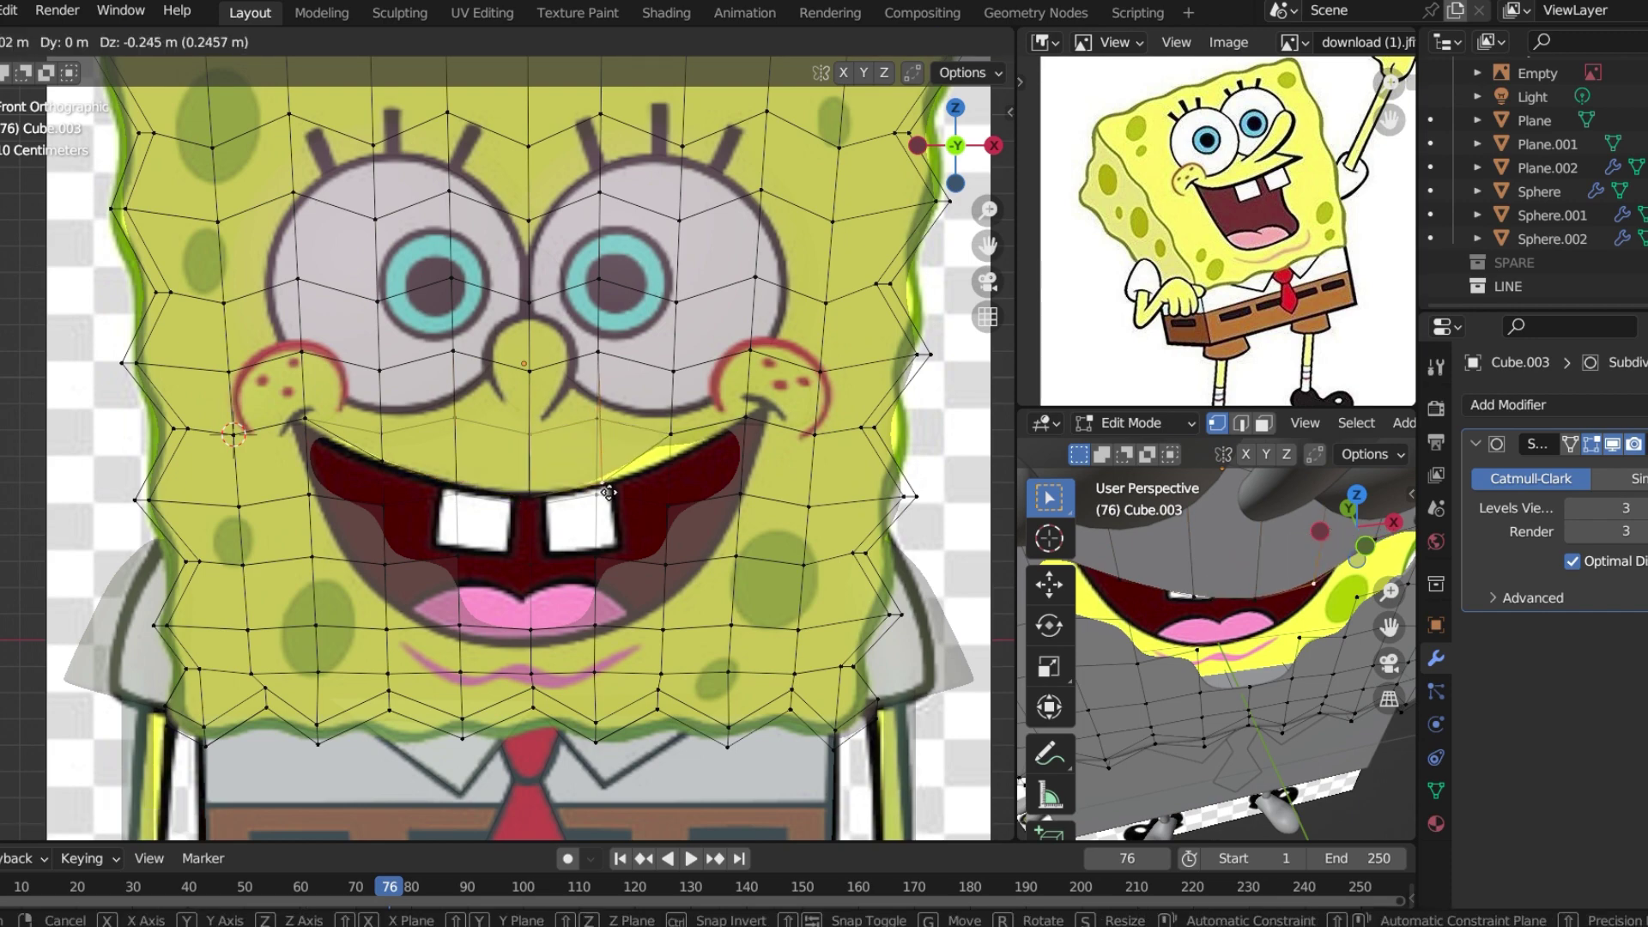
key(1)
click(746, 492)
key(g)
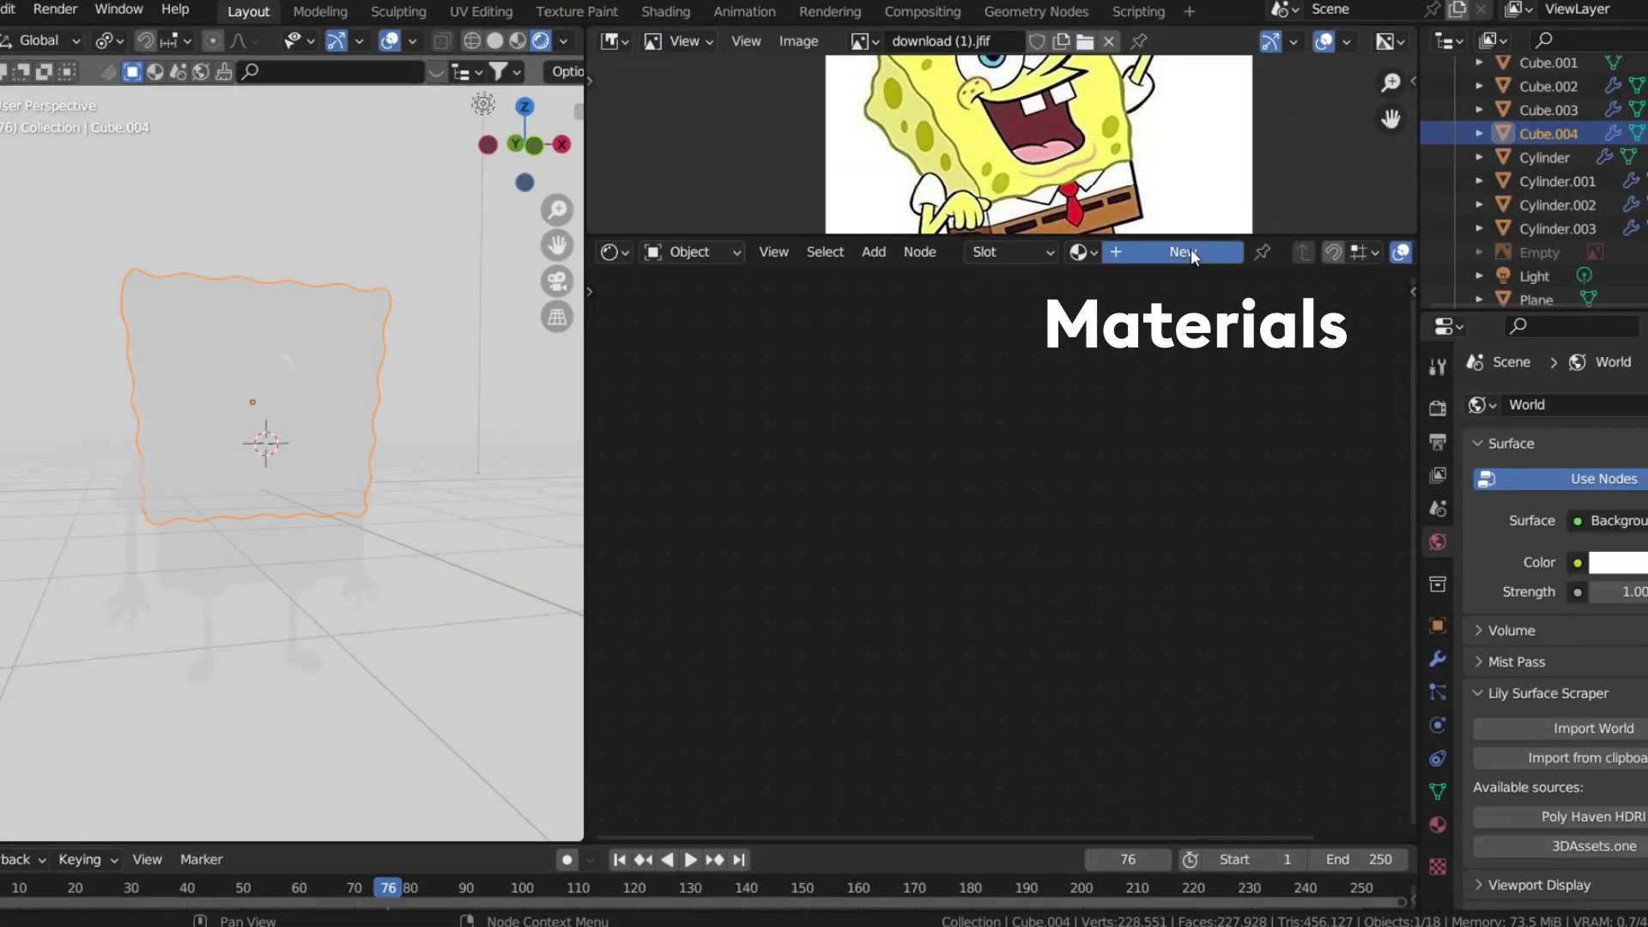
- Create a new head material and move the Material Output node right to make room
click(1170, 251)
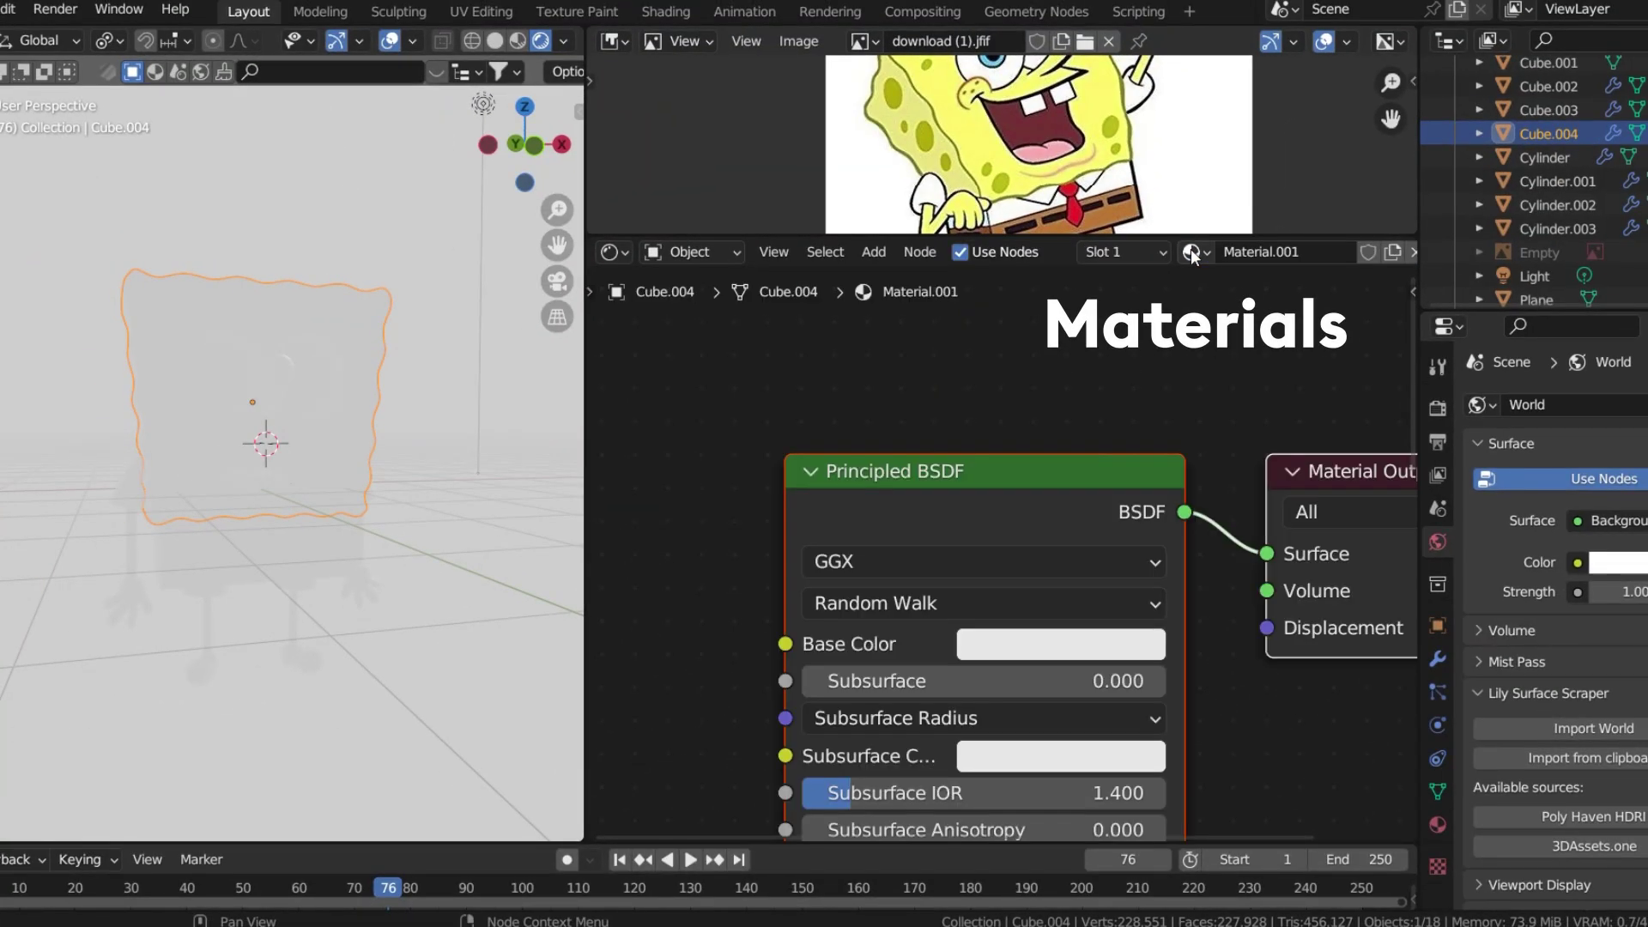
middle_drag(1080, 647, 913, 539)
click(1034, 405)
key(h)
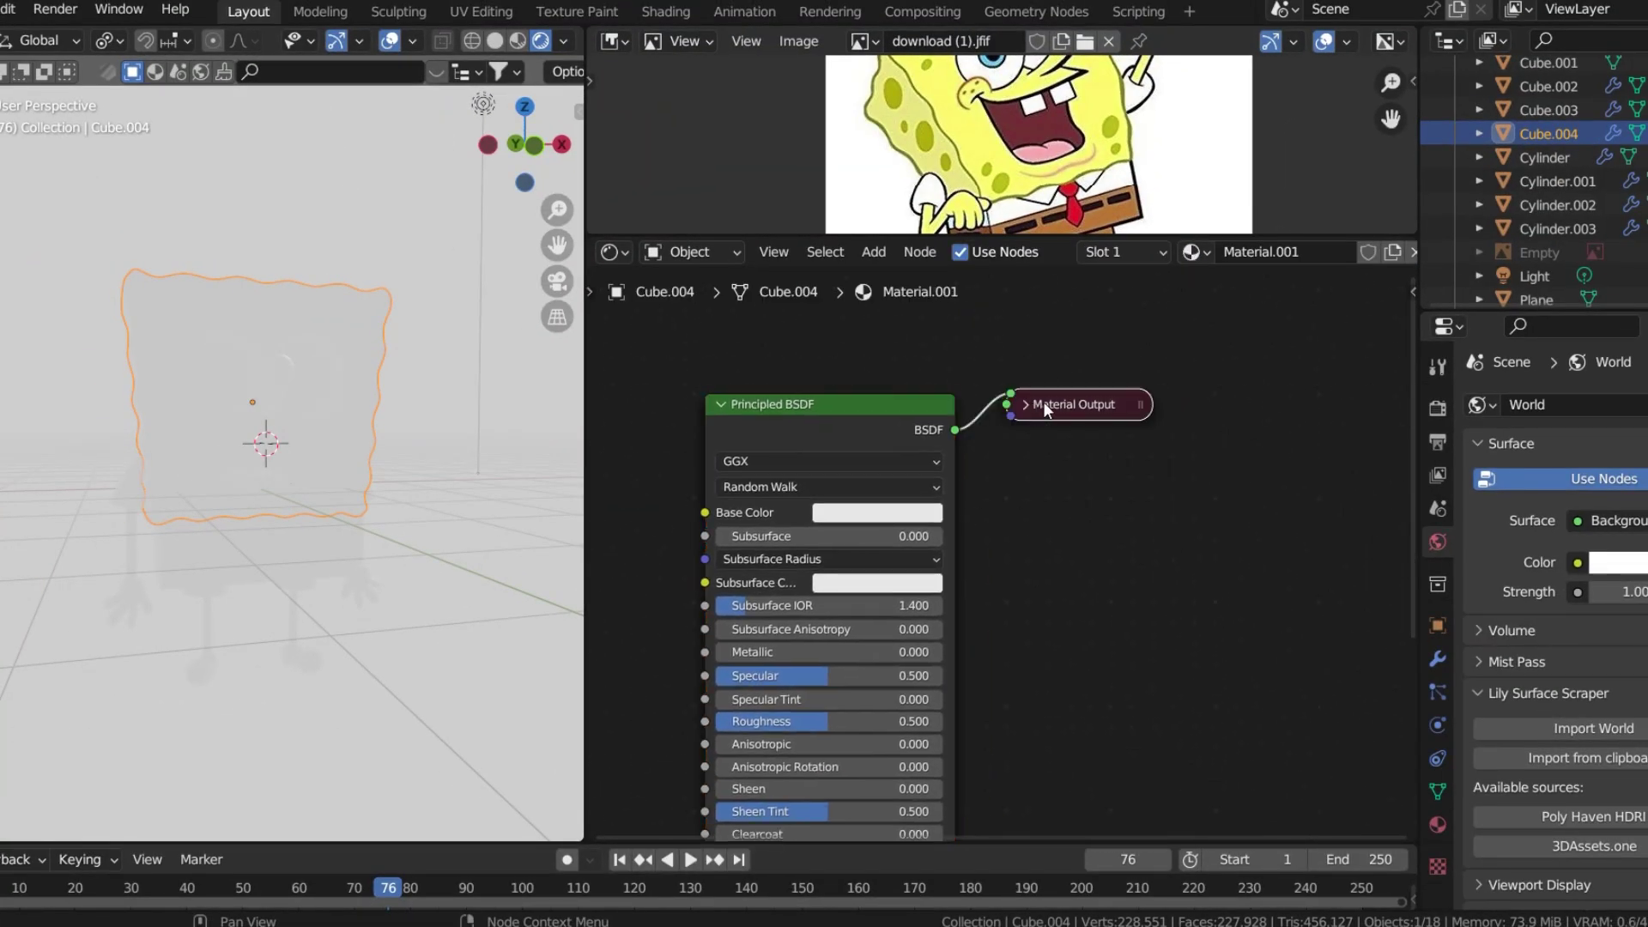
click(1026, 405)
drag(1056, 405, 1340, 412)
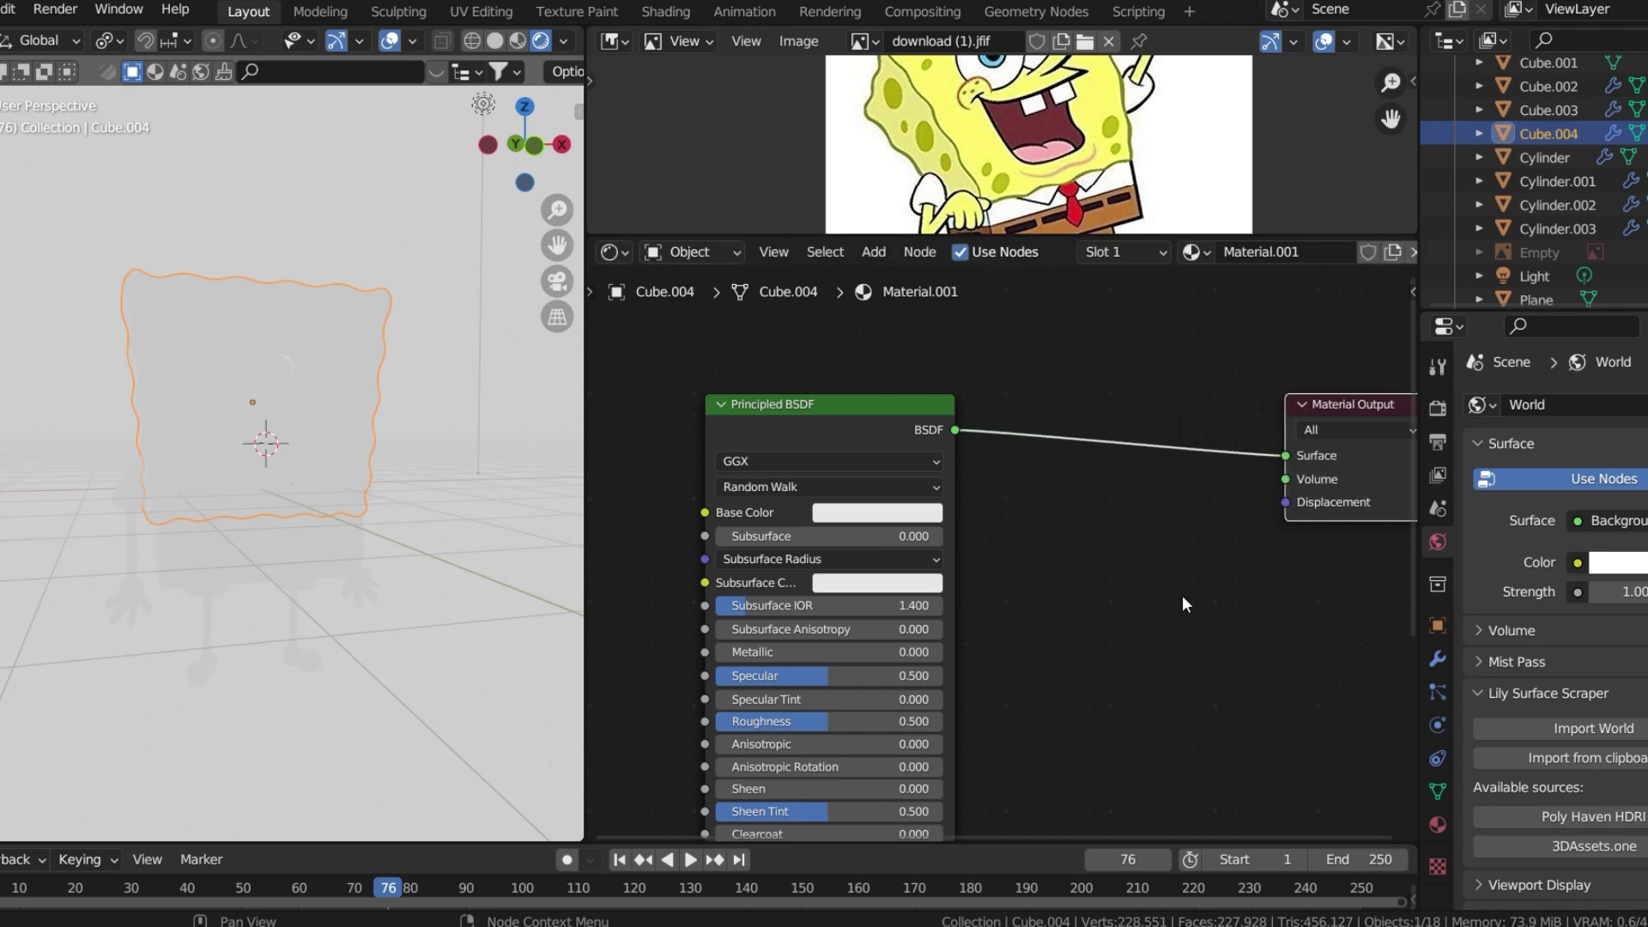
scroll(1107, 690, down, 1)
scroll(1107, 690, down, 1)
middle_drag(1078, 651, 993, 545)
- Insert a Shader to RGB node between the BSDF and the Material Output
key(shift+a)
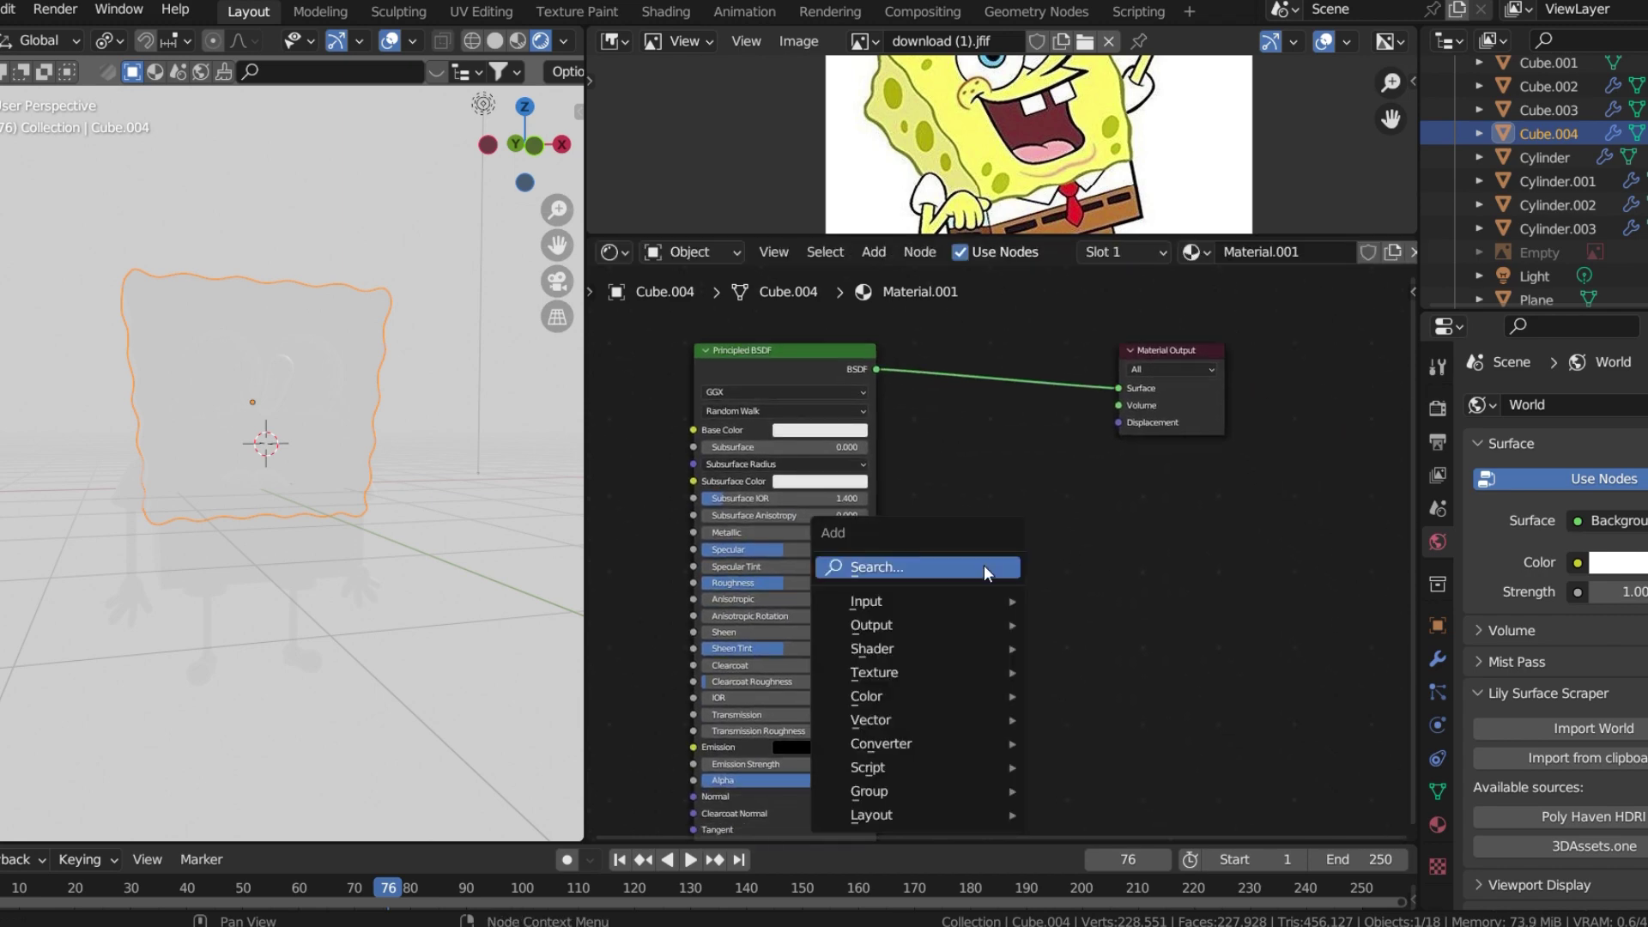
text(sHA)
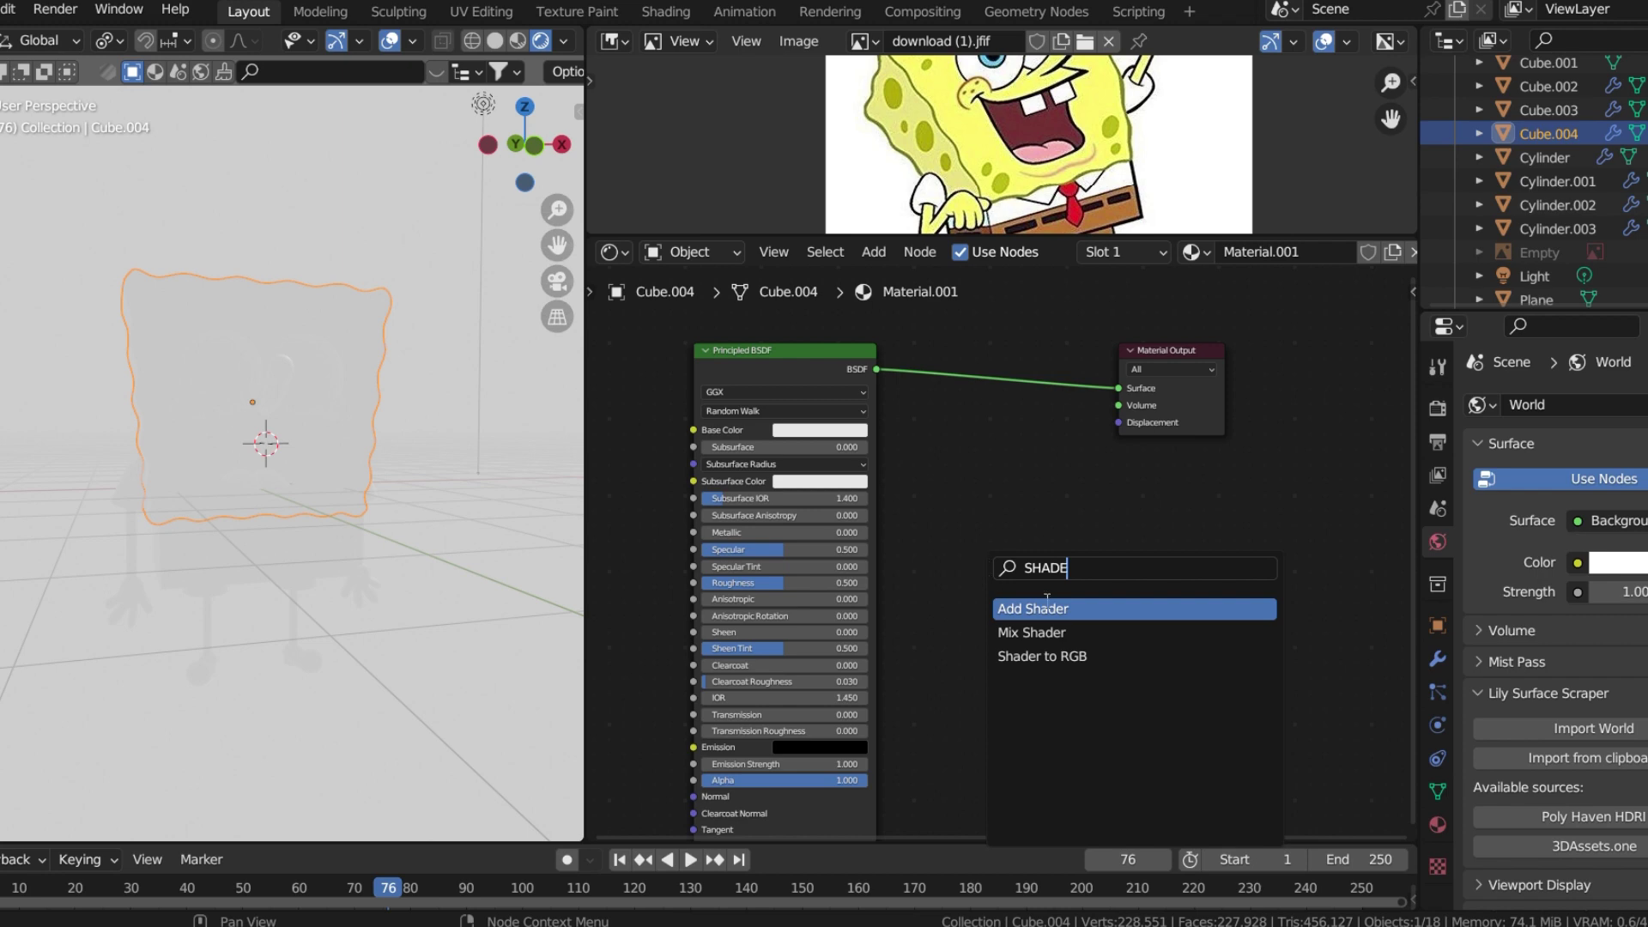
click(1071, 657)
click(986, 448)
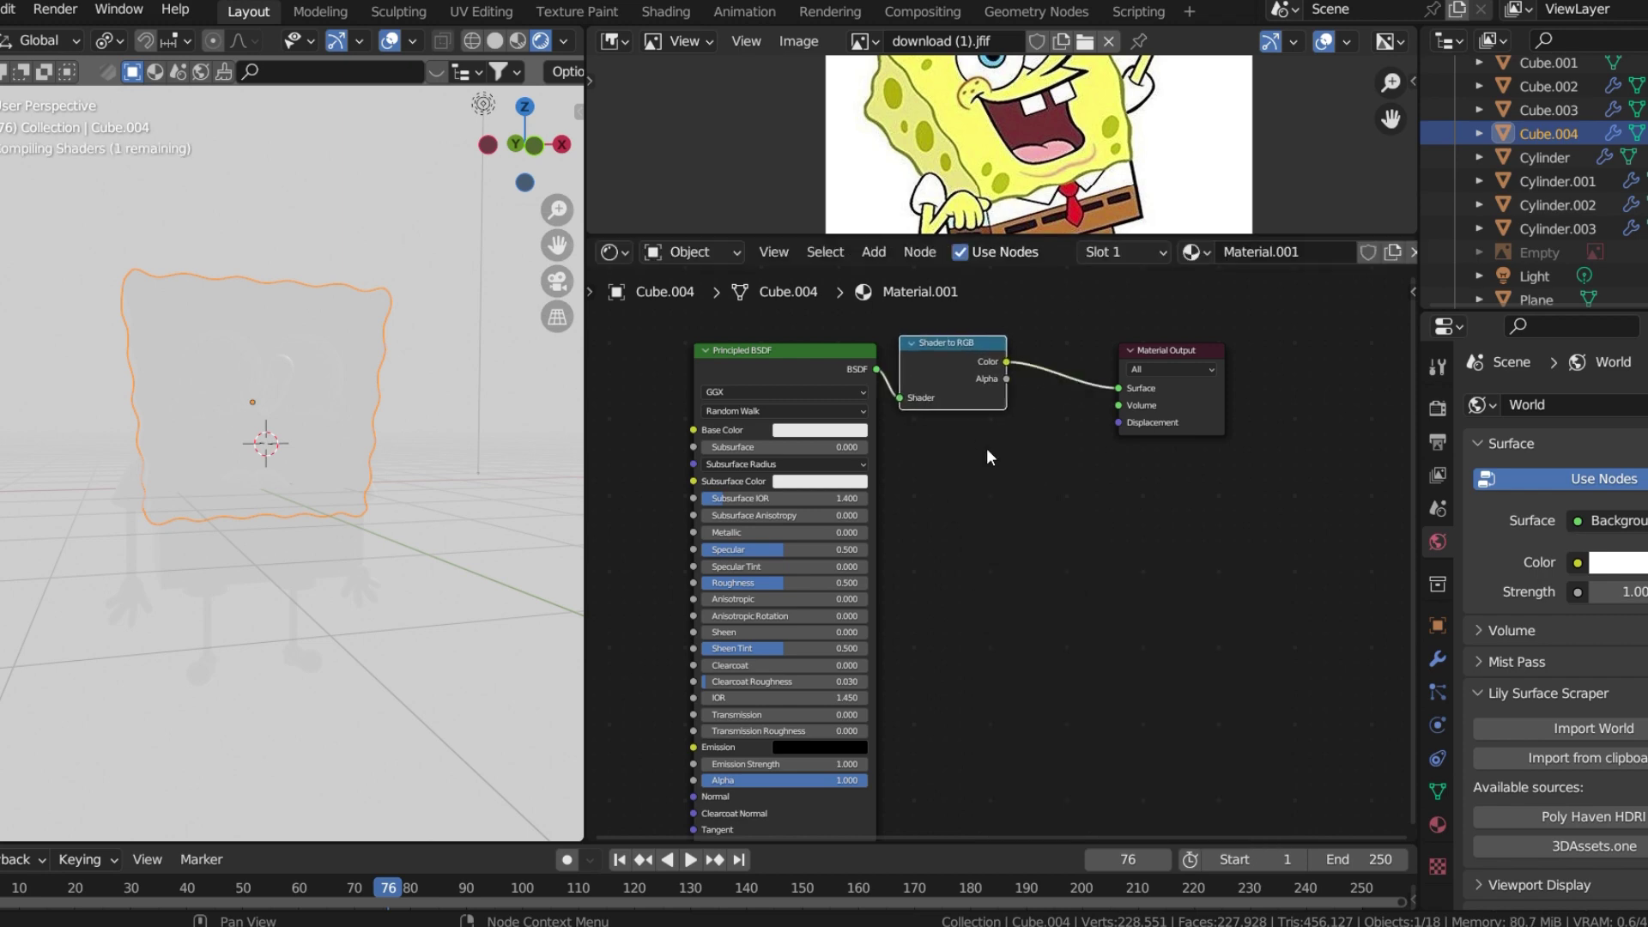
- Insert a Constant-interpolation ColorRamp and sample SpongeBob's yellow from the reference image
key(shift+a)
text(c)
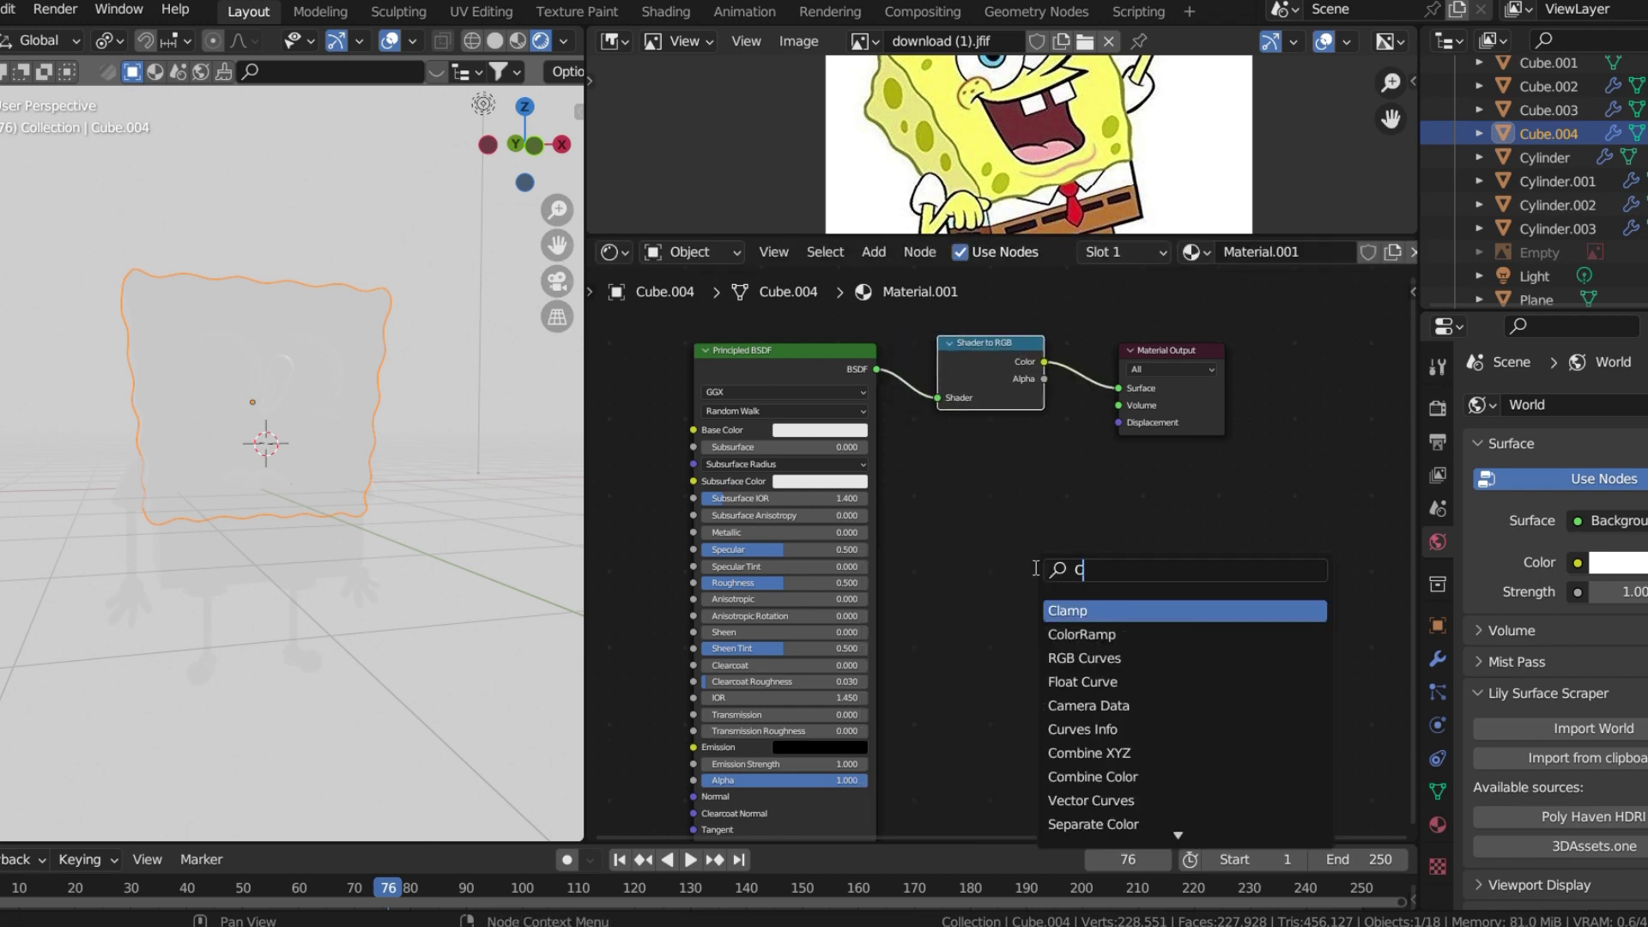
text(OL)
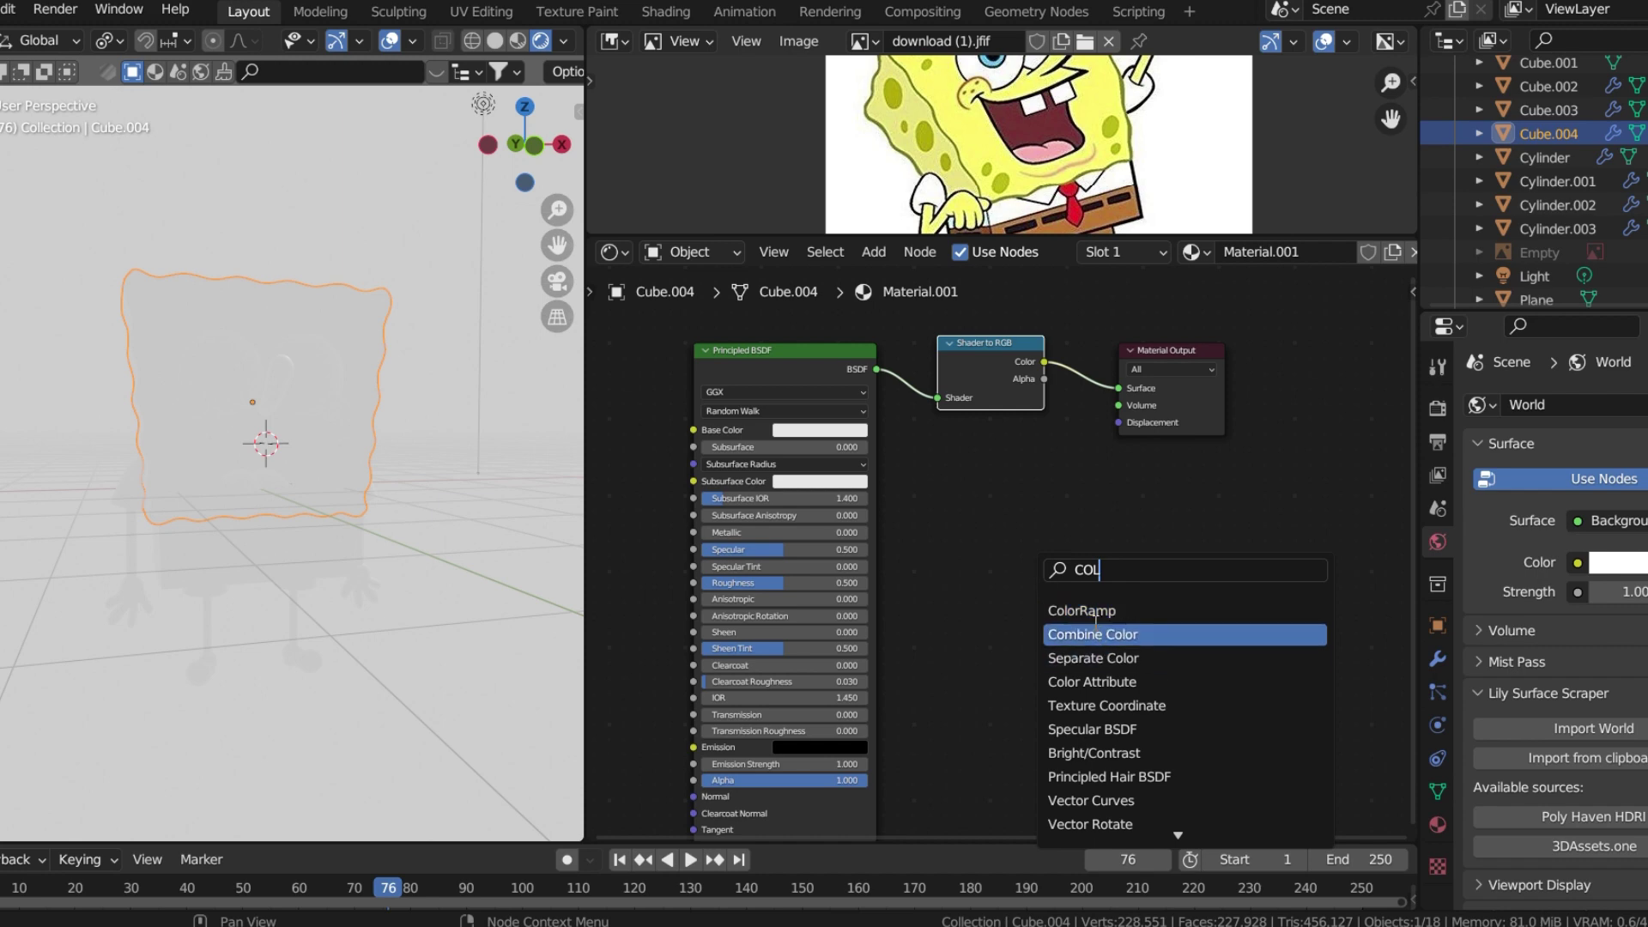
click(1099, 610)
click(1101, 399)
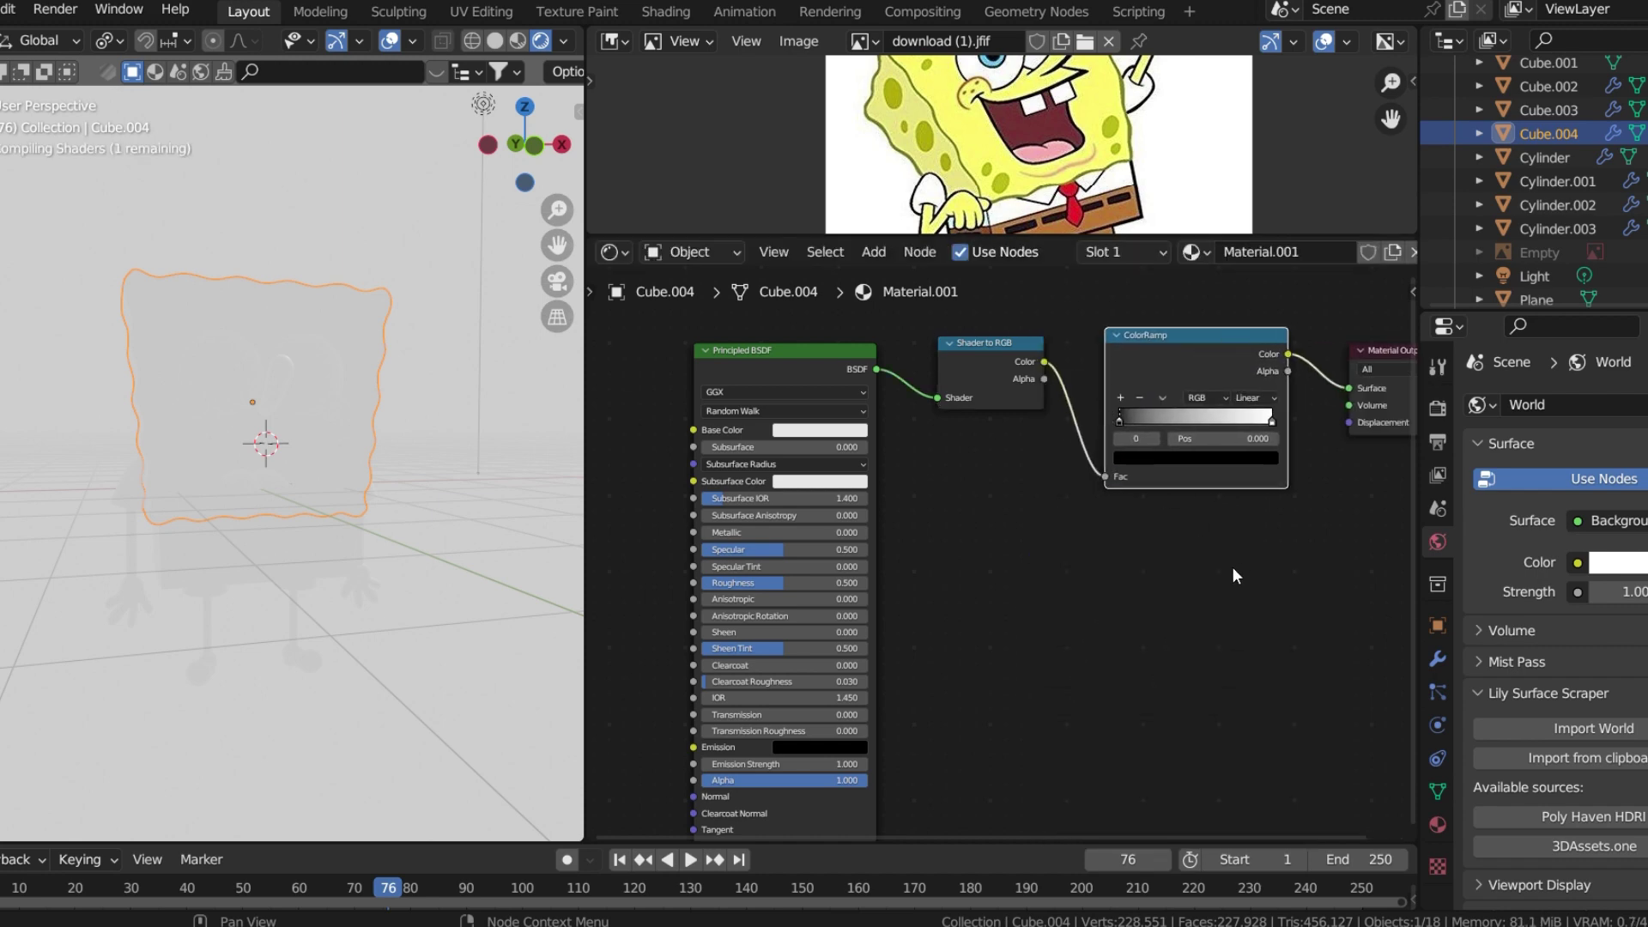
scroll(1174, 405, up, 2)
click(1173, 406)
click(1155, 510)
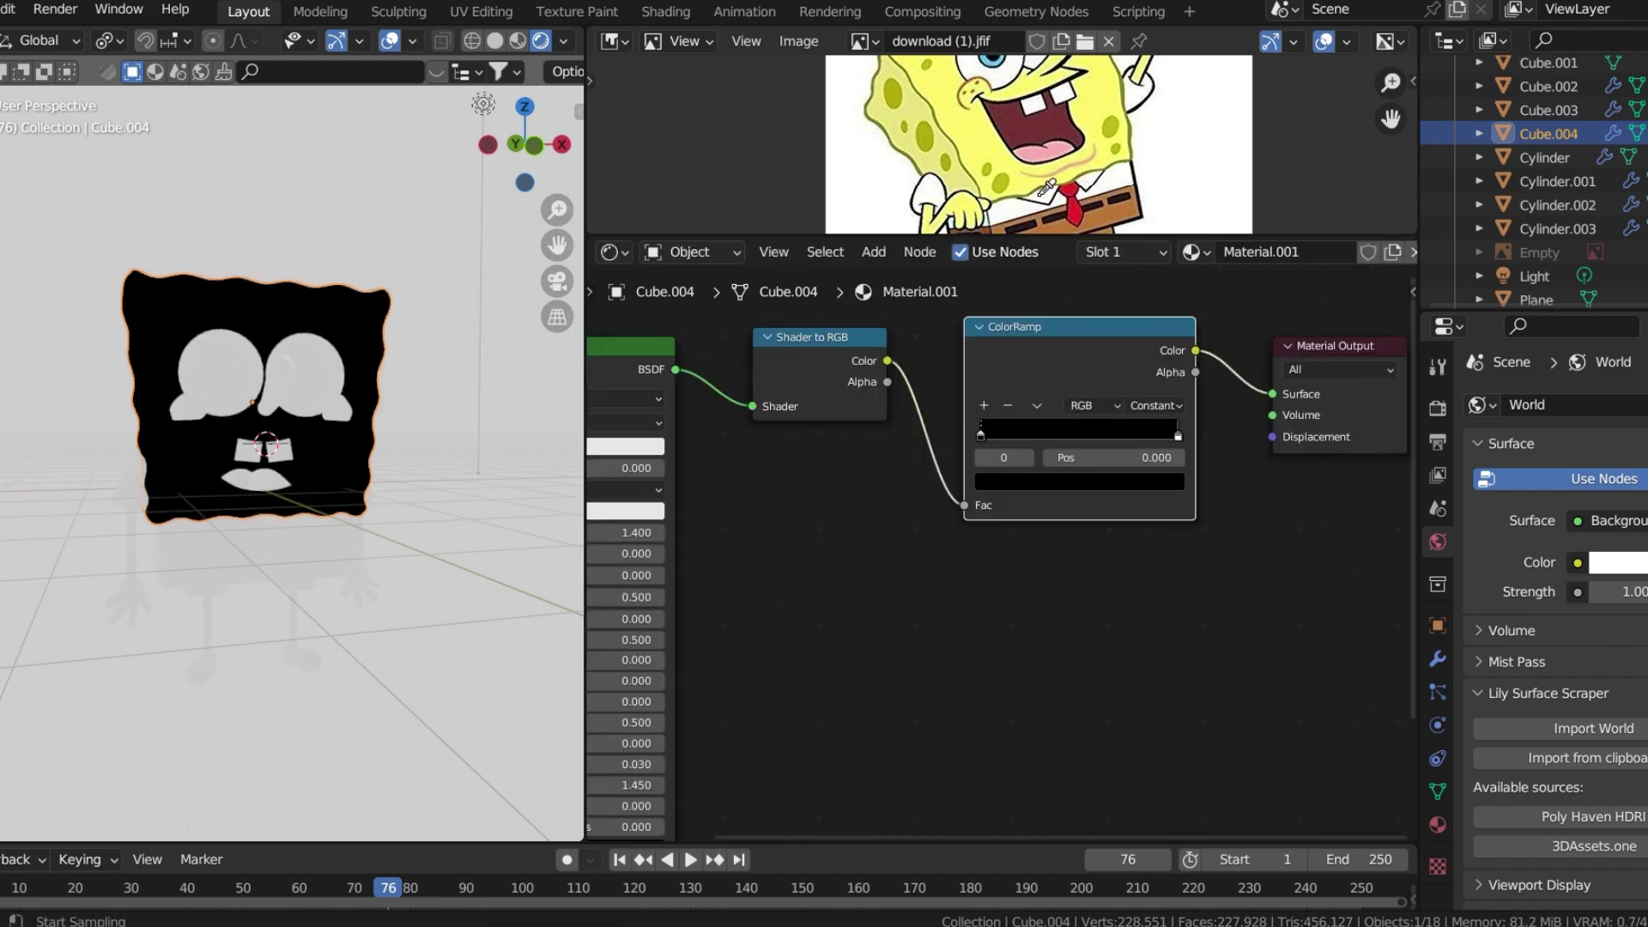
click(971, 132)
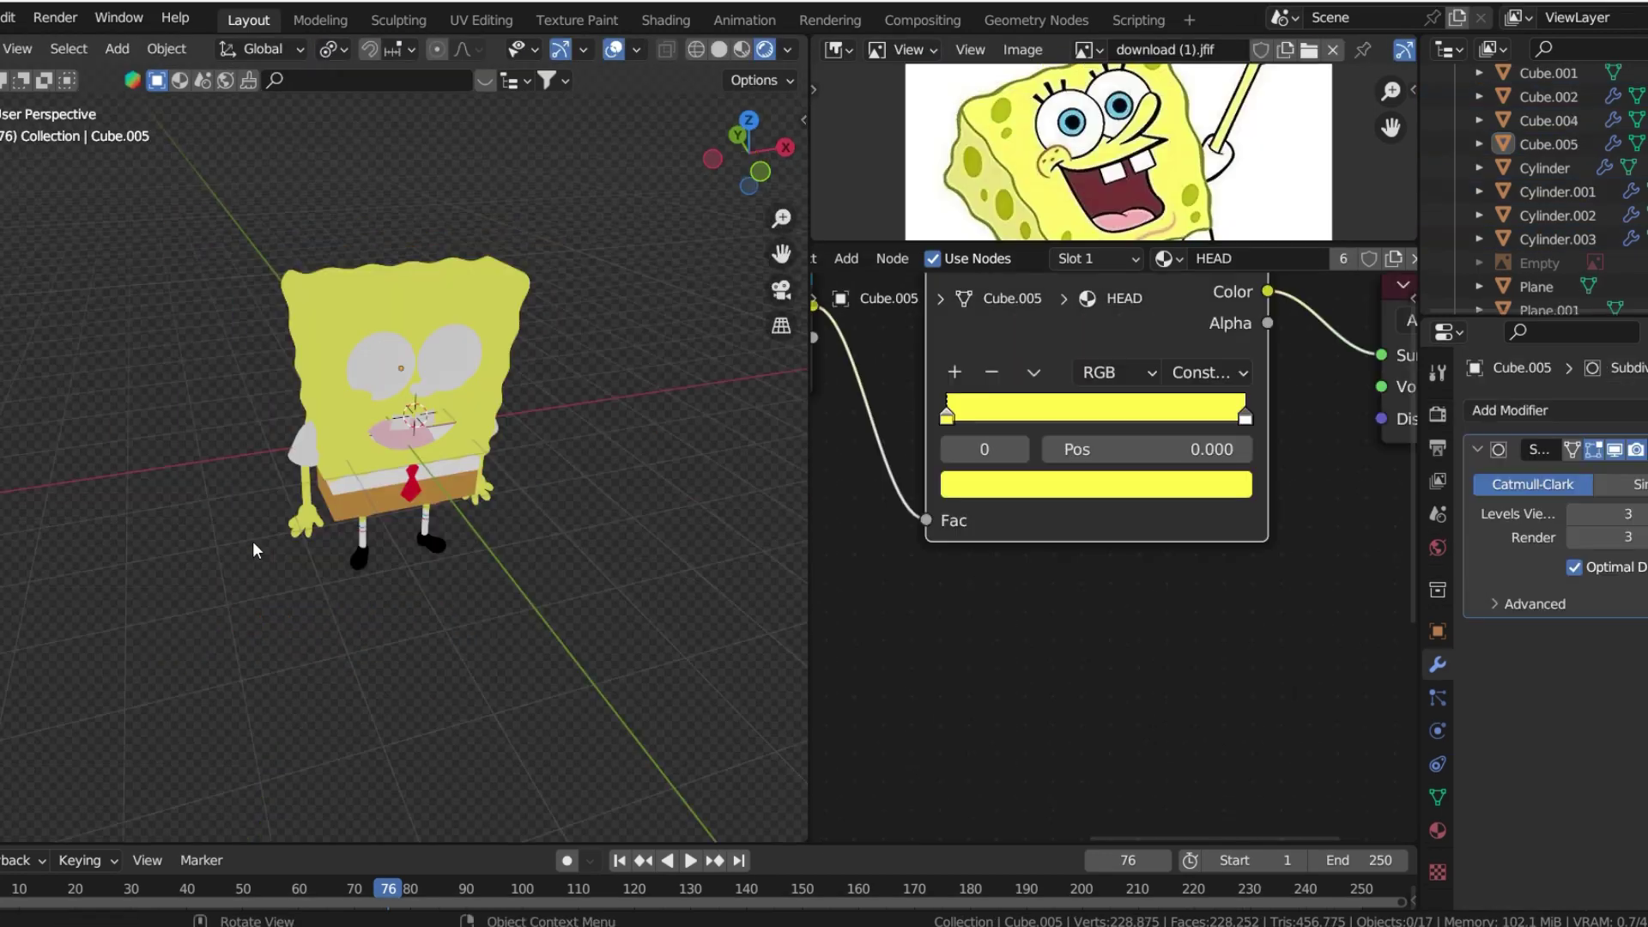
middle_drag(253, 541, 695, 483)
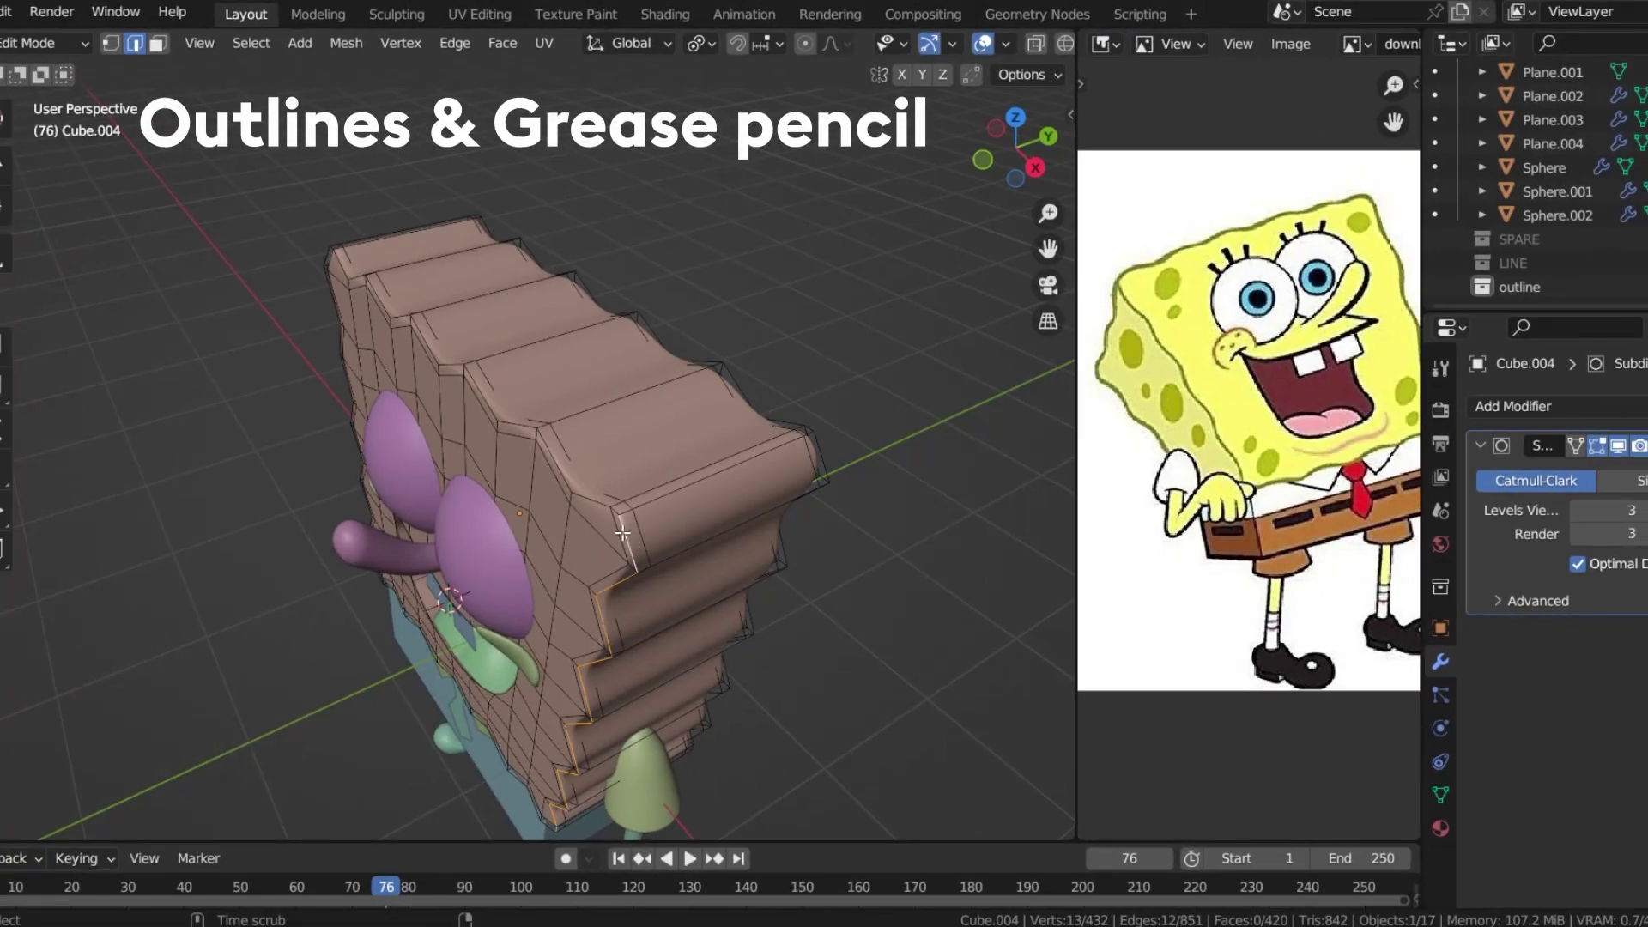
- Select several edge loops around the sponge head and mark them as Freestyle edges
alt+shift+click(589, 502)
middle_drag(515, 477, 587, 474)
alt+shift+click(648, 206)
alt+shift+click(307, 512)
alt+shift+click(369, 498)
key(ctrl+e)
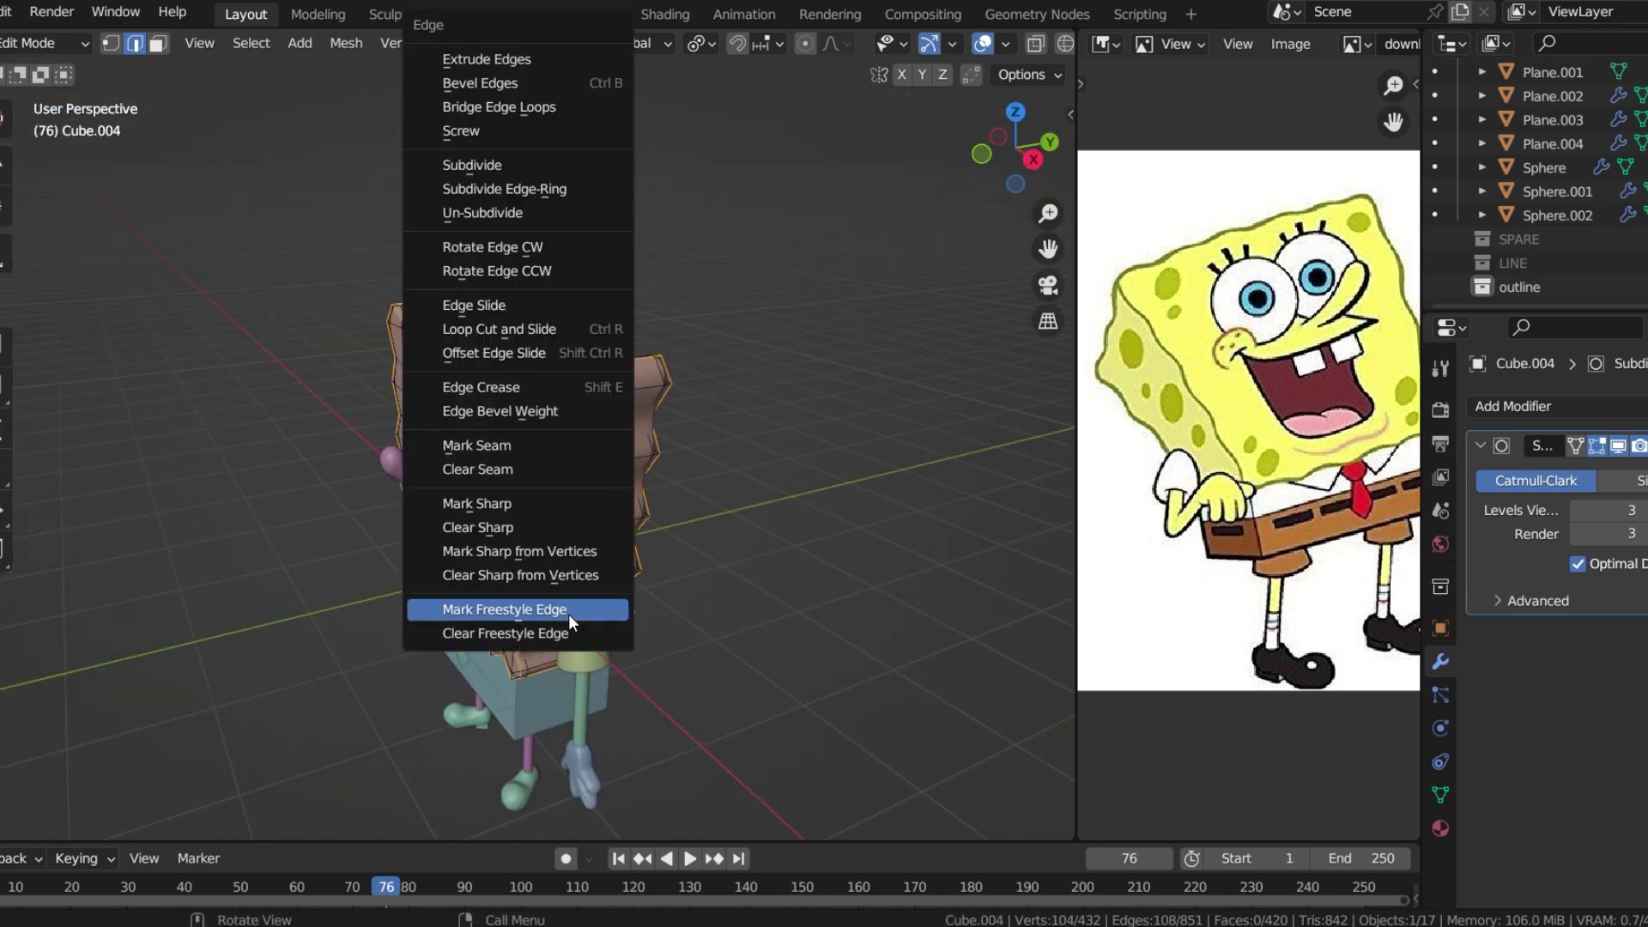
click(568, 615)
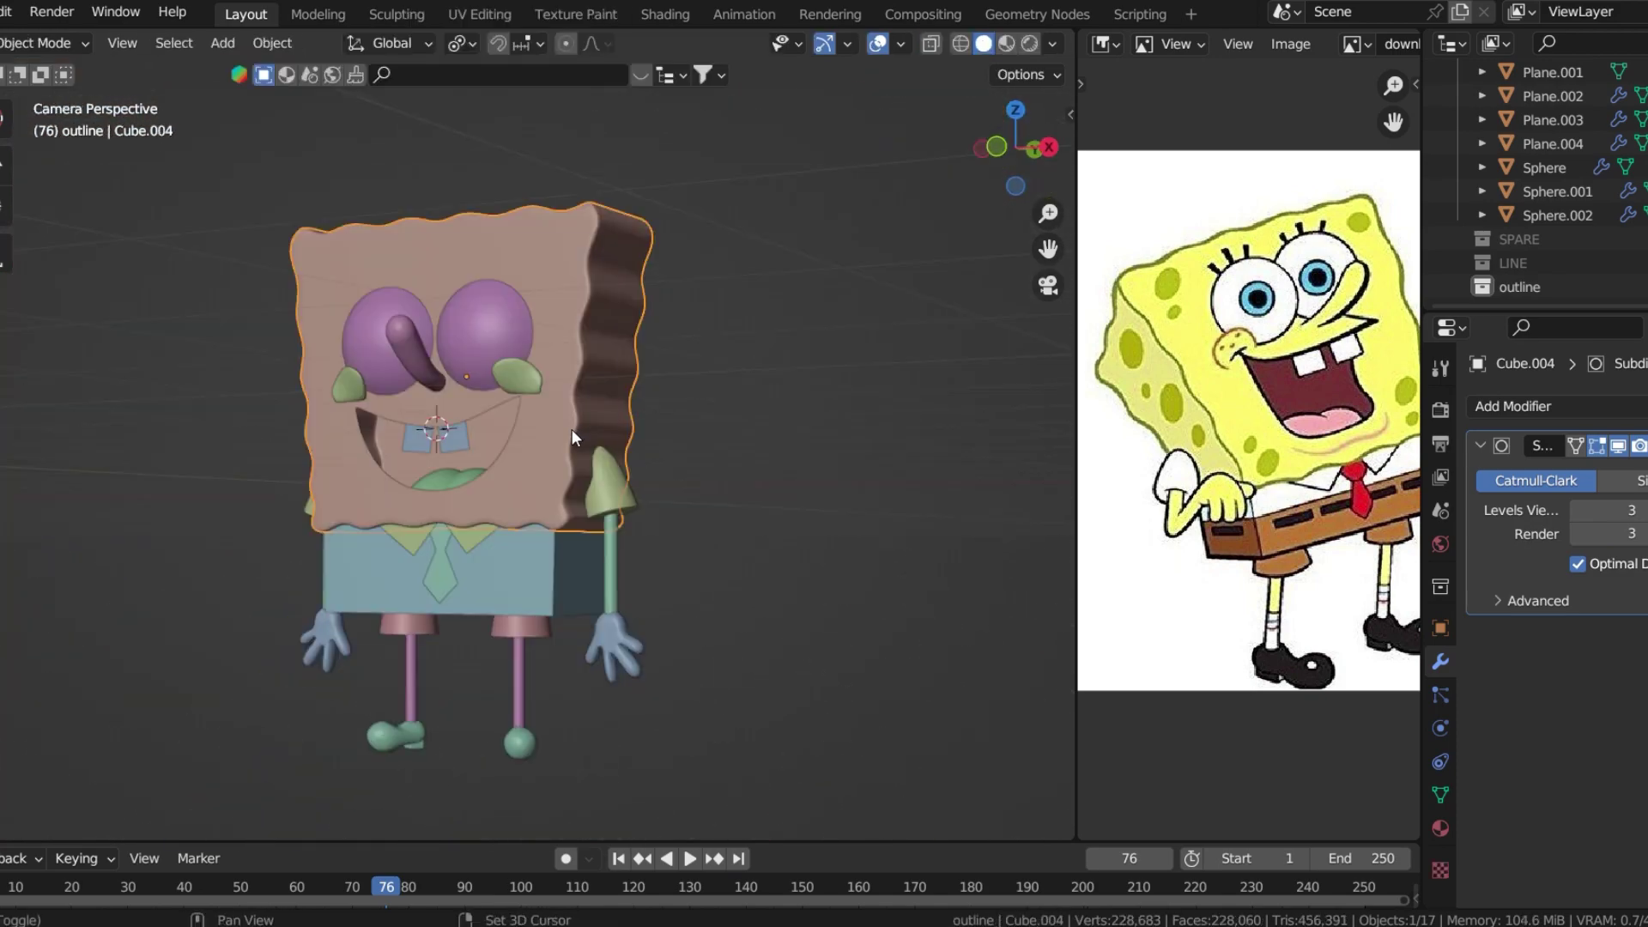
key(shift+a)
- Add an Object Line Art for the head, view it Rendered, and eyedrop an olive stroke colour
mouse_move(578, 430)
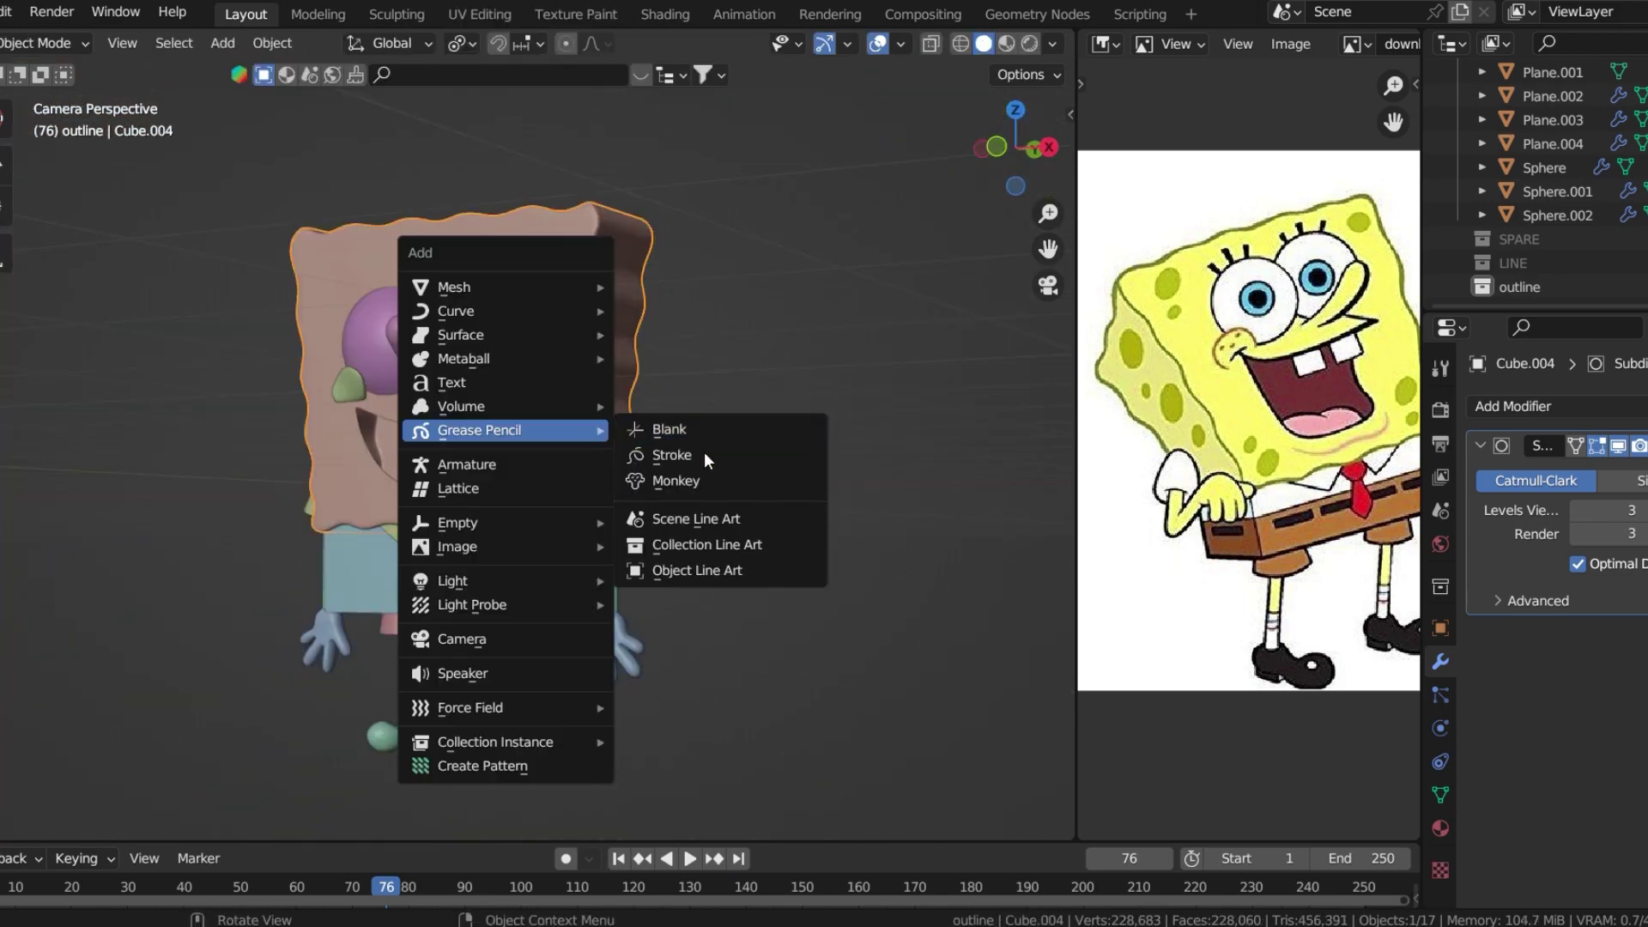
click(698, 570)
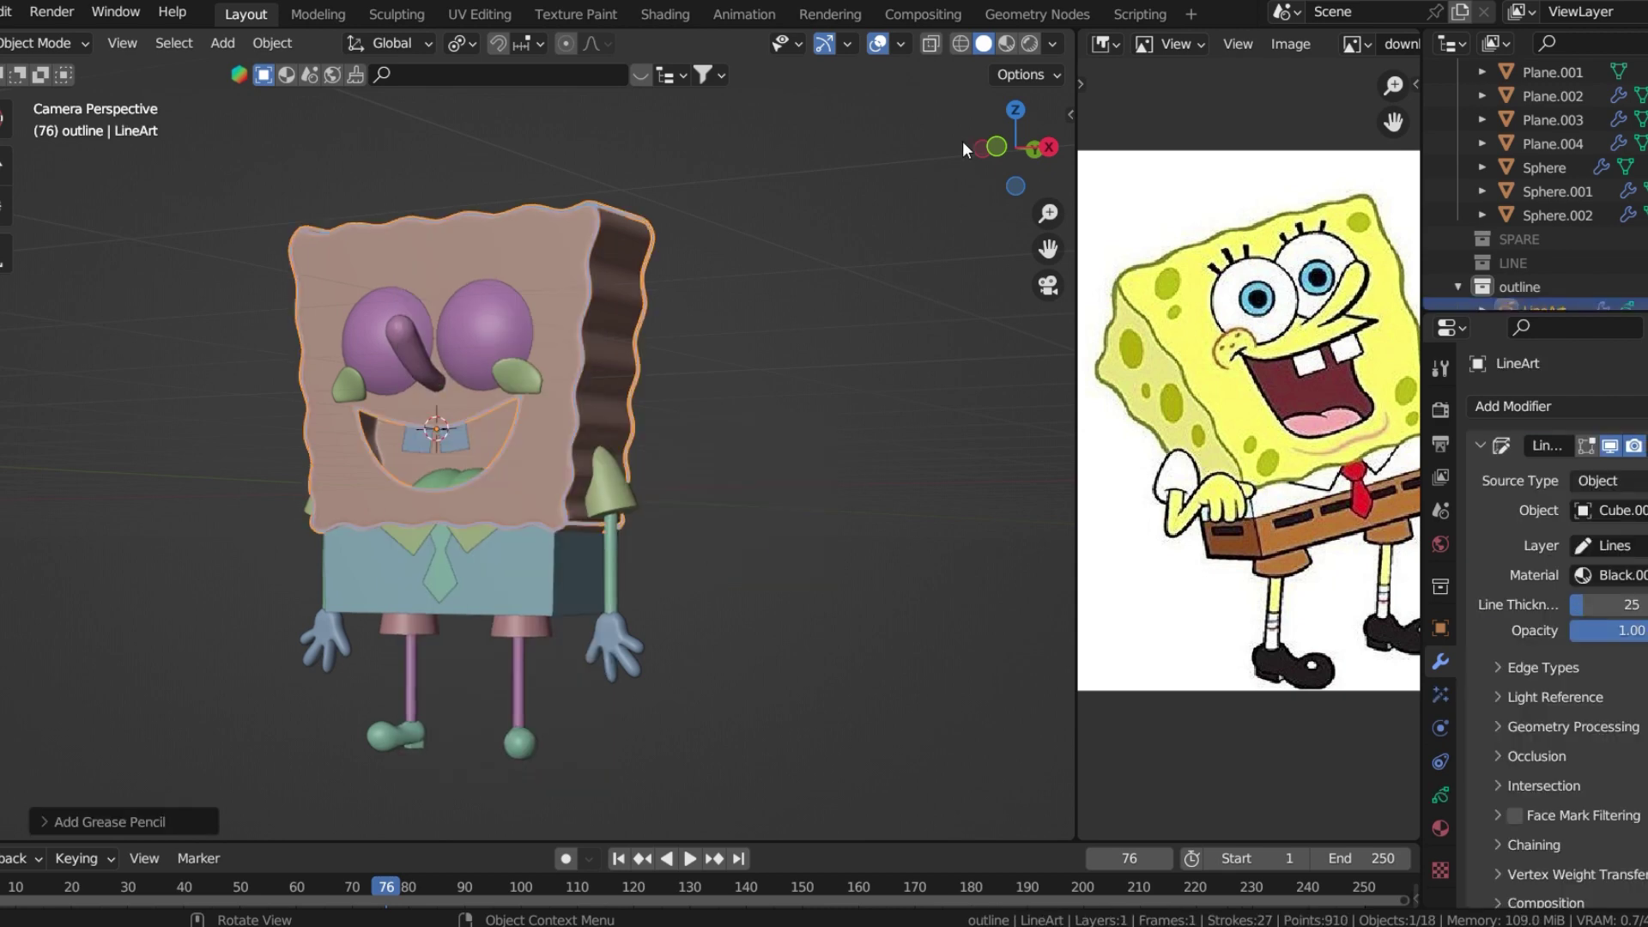
click(1028, 44)
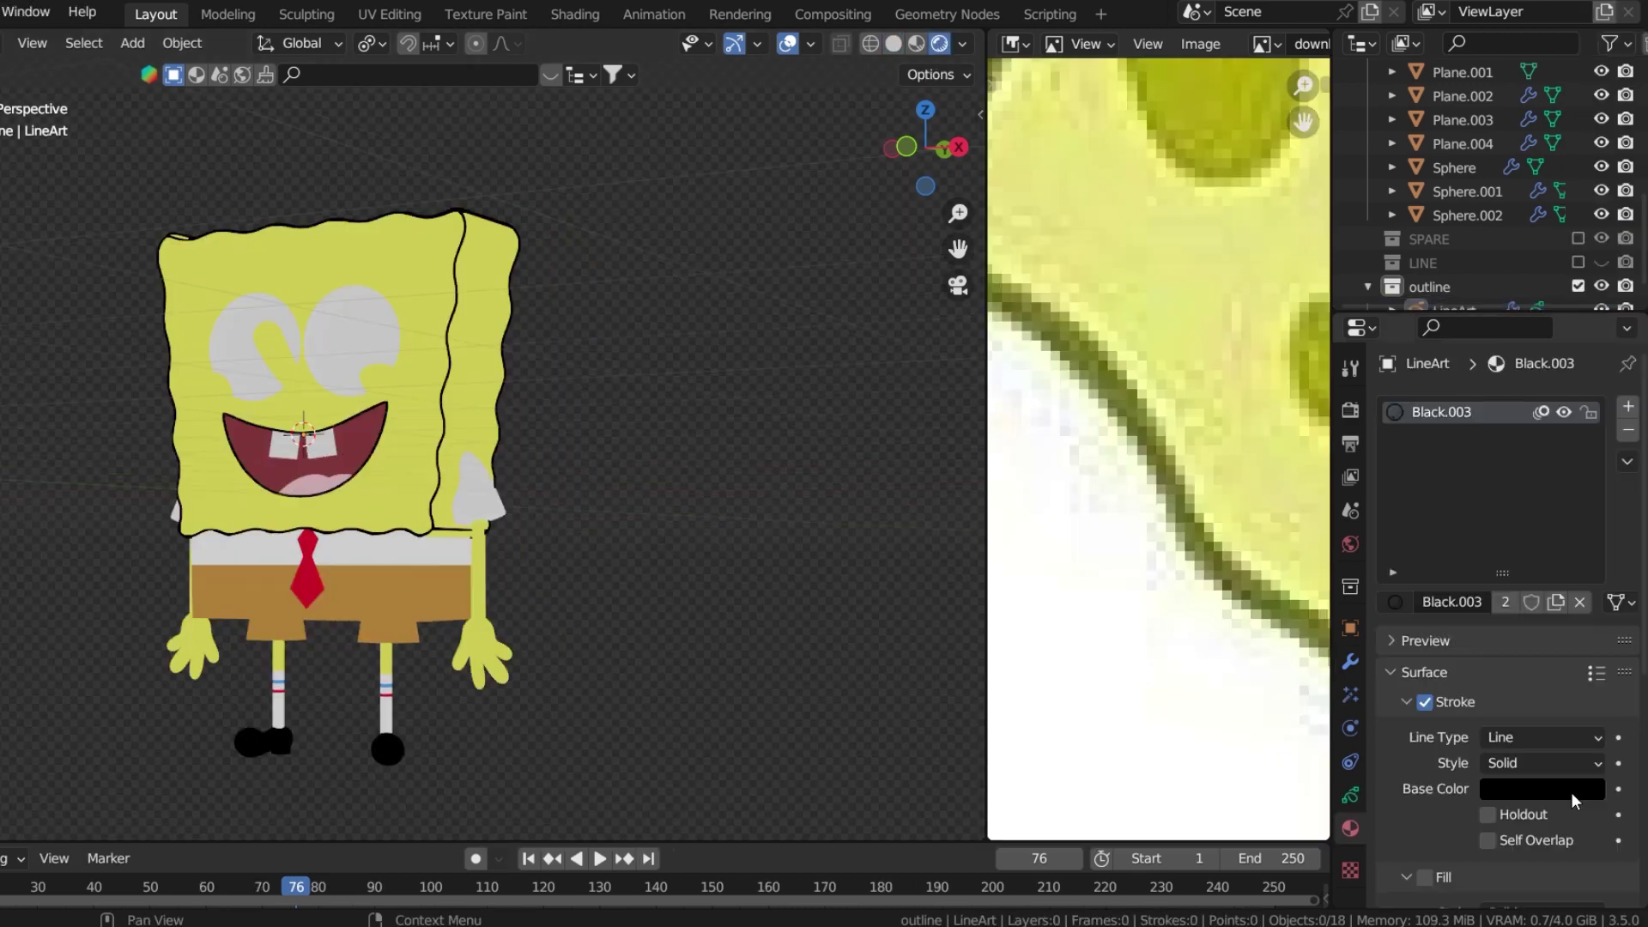
click(1543, 789)
click(1203, 533)
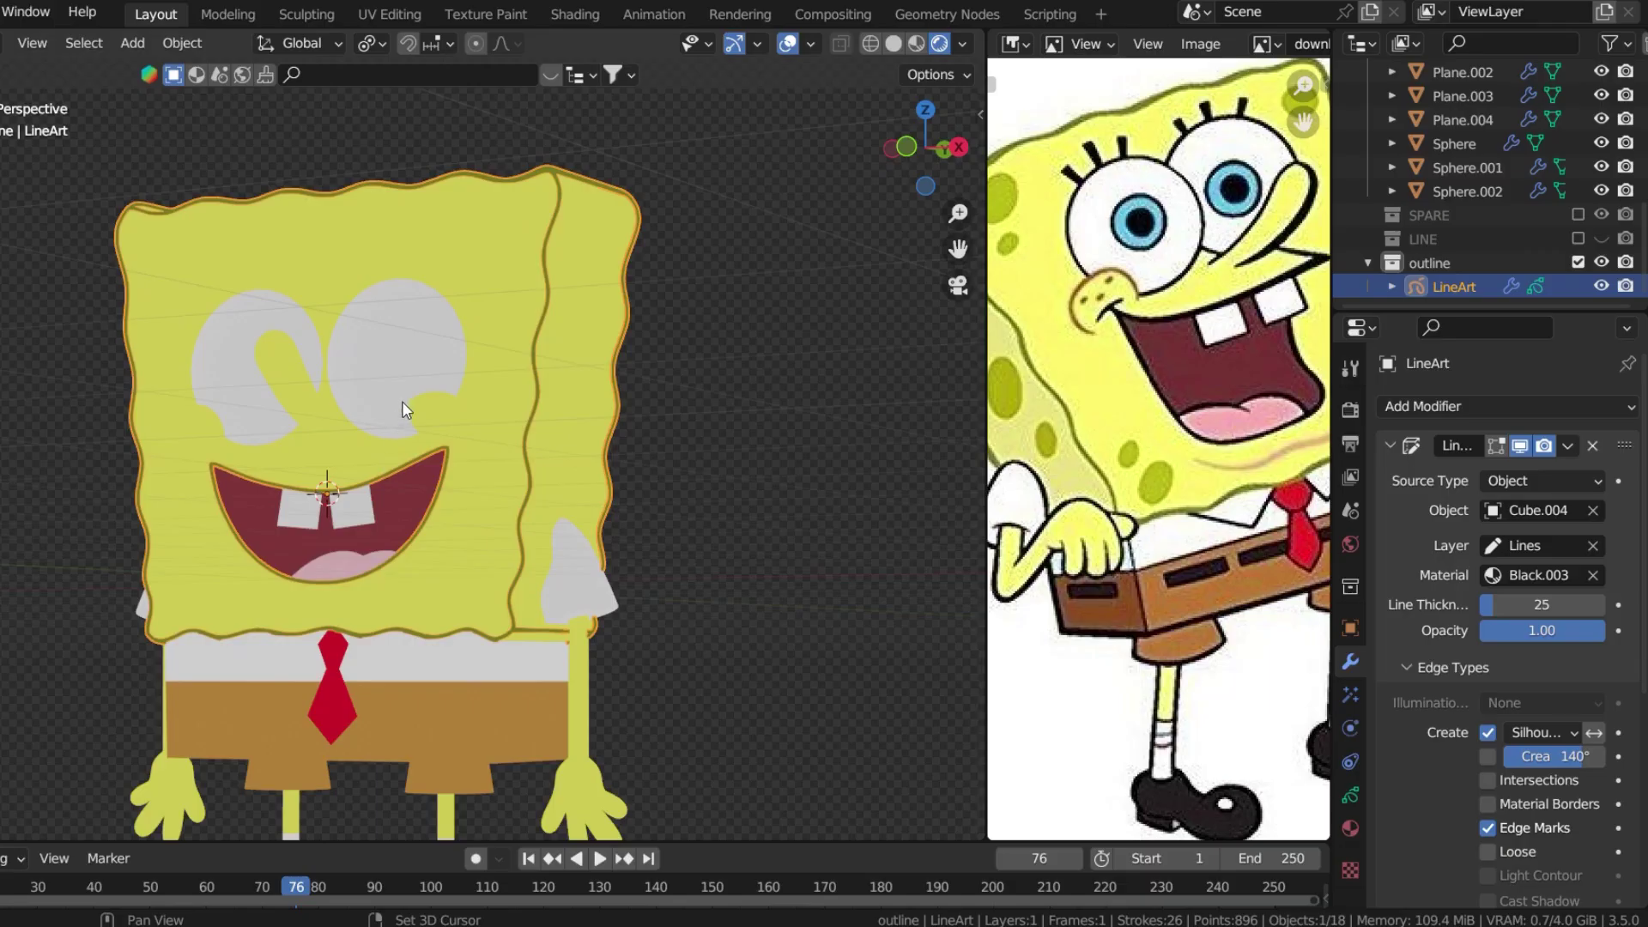
- Duplicate the line-art object and apply its Line Art modifier as editable strokes
right_click(407, 407)
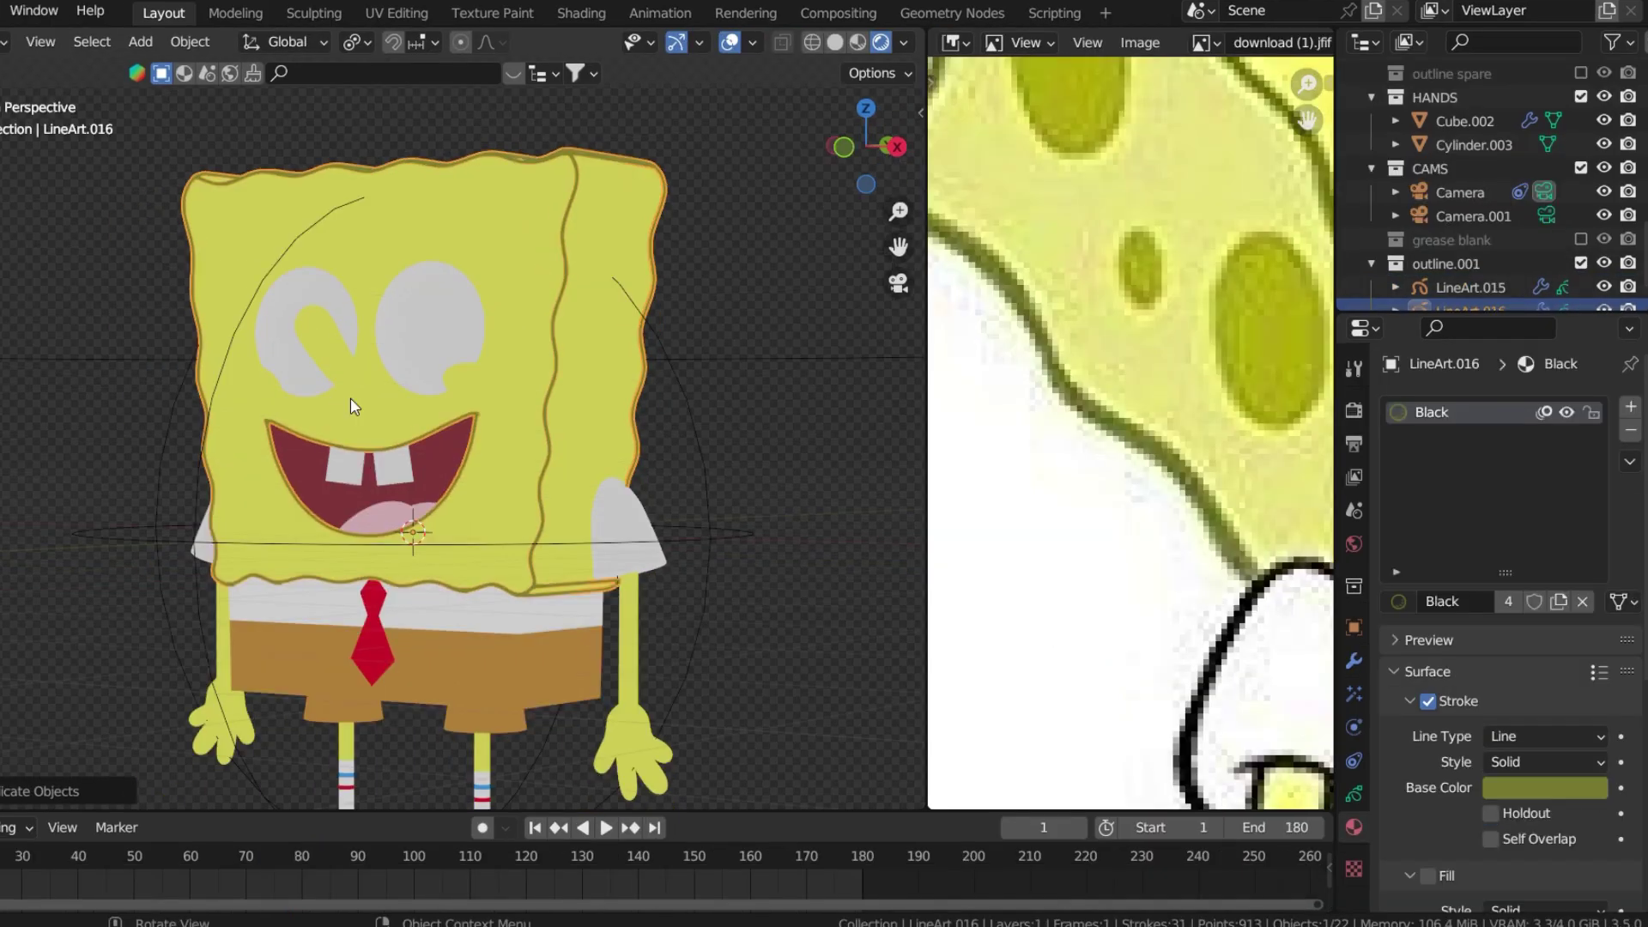
scroll(1604, 288, down, 1)
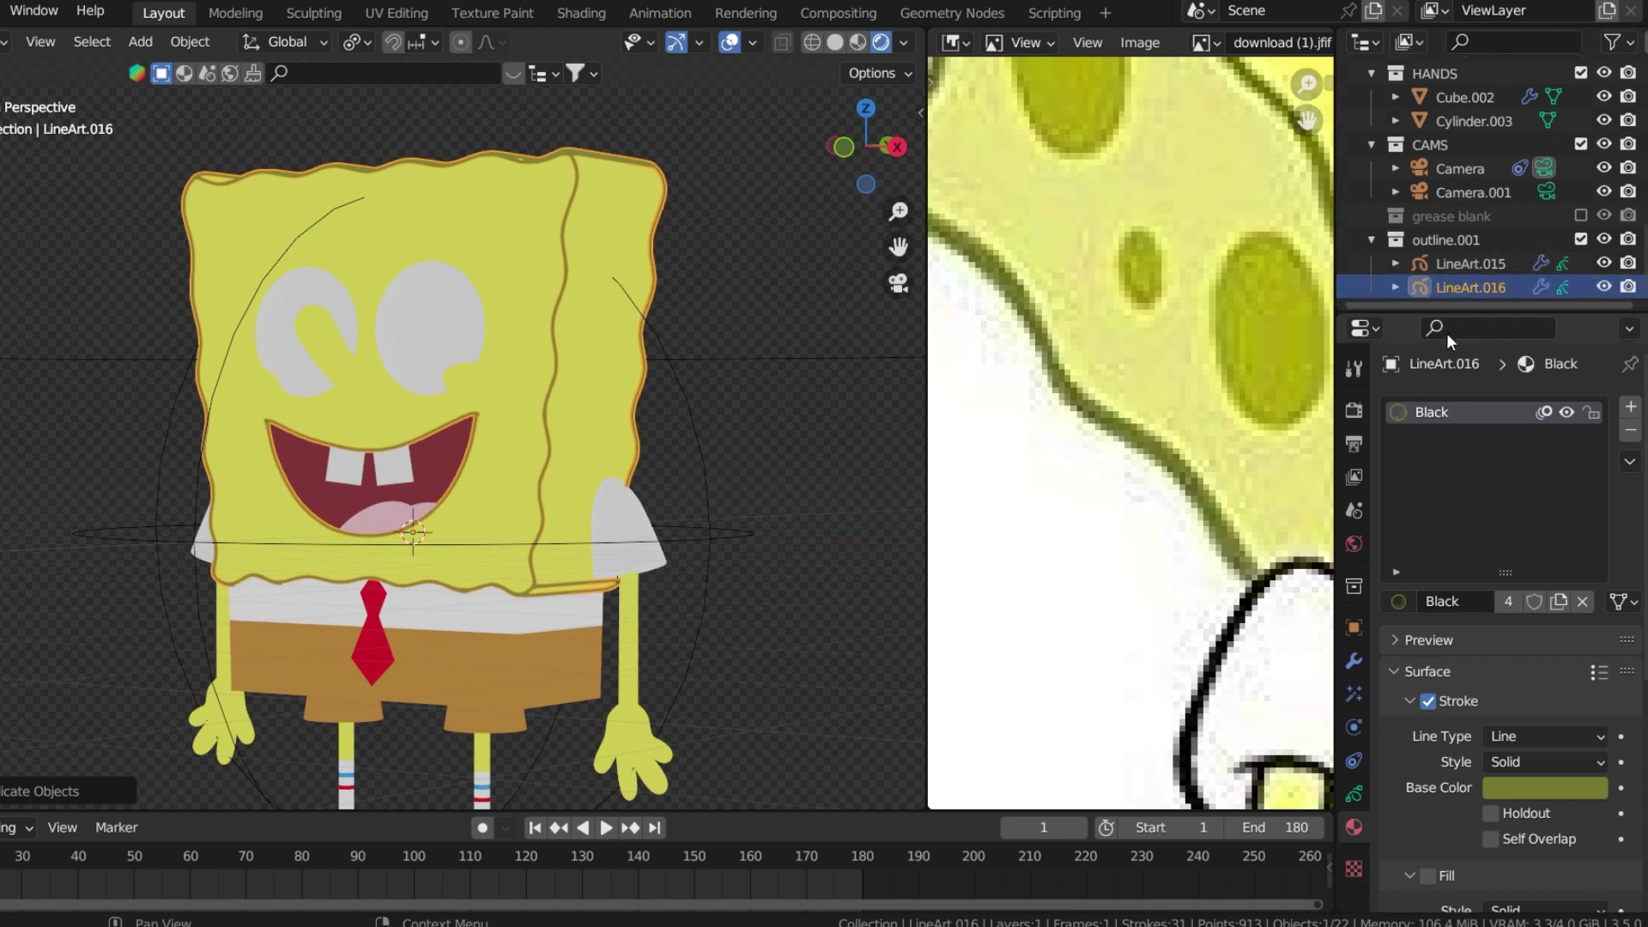
click(1356, 659)
click(1569, 445)
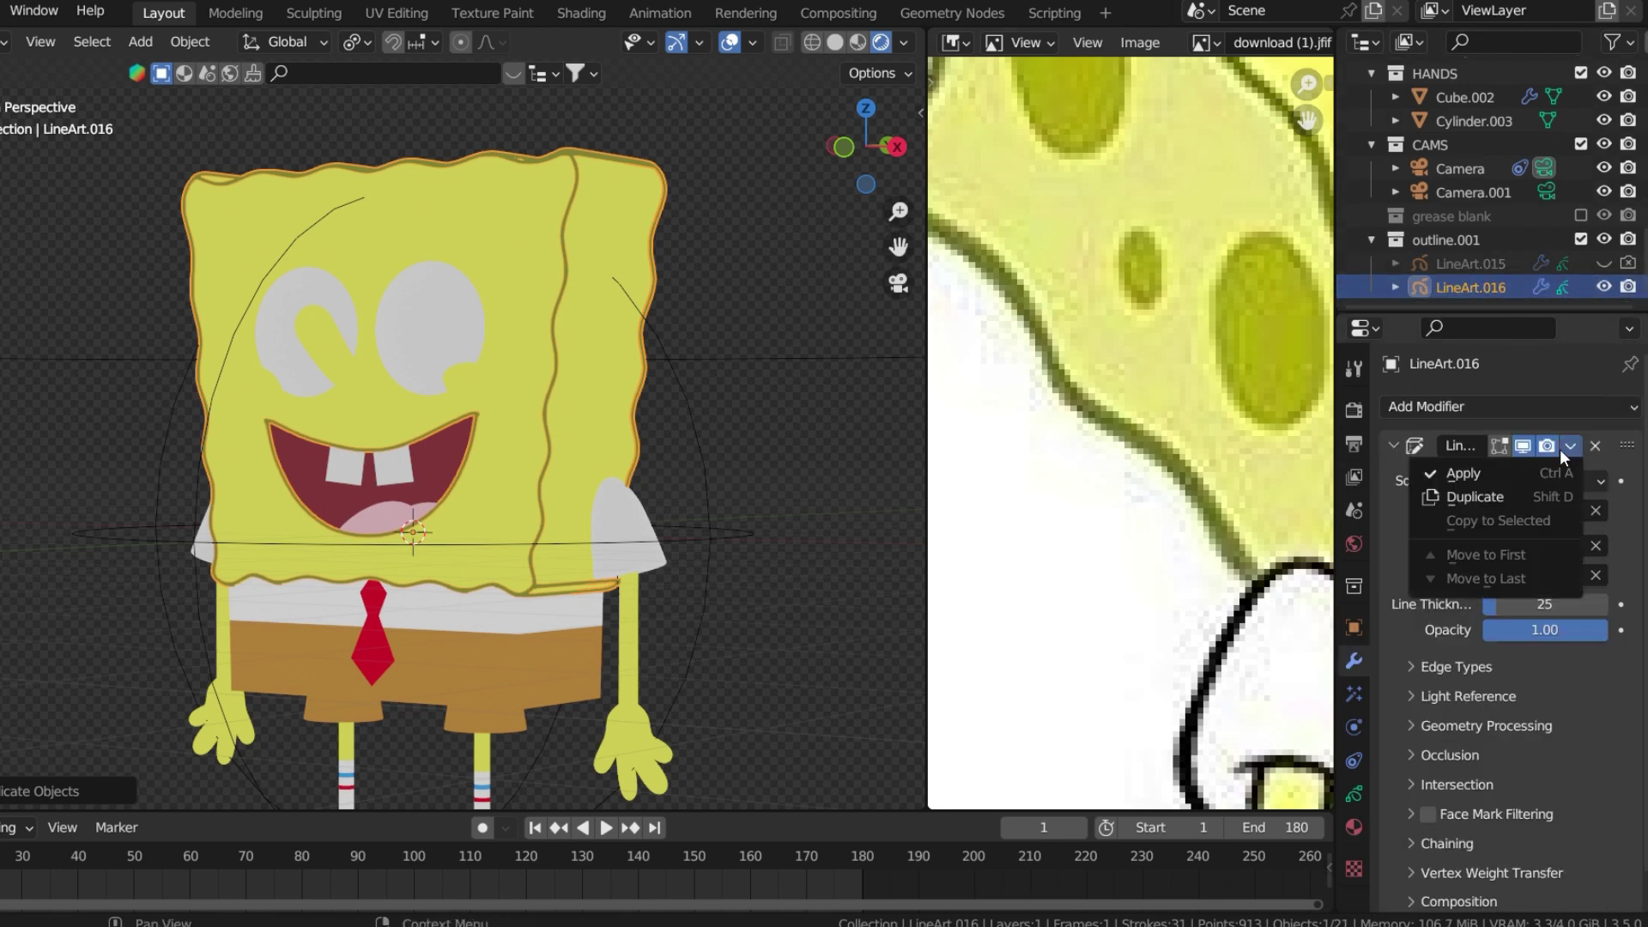
click(1507, 474)
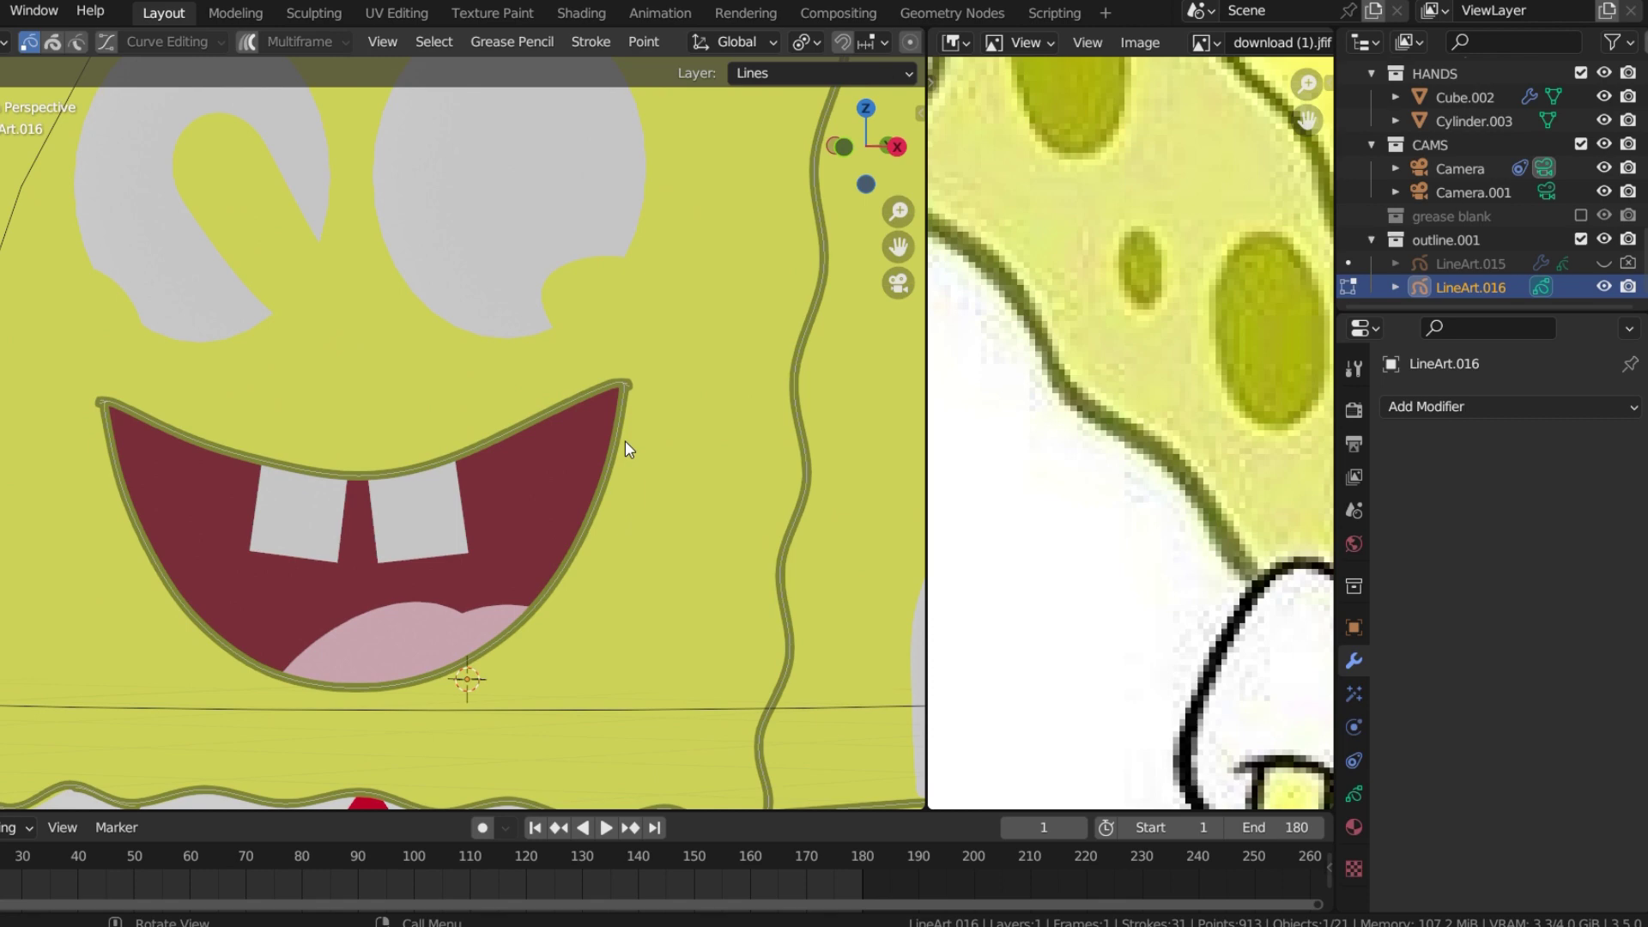
- Separate the mouth stroke points into their own object and delete the leftover original
click(625, 441)
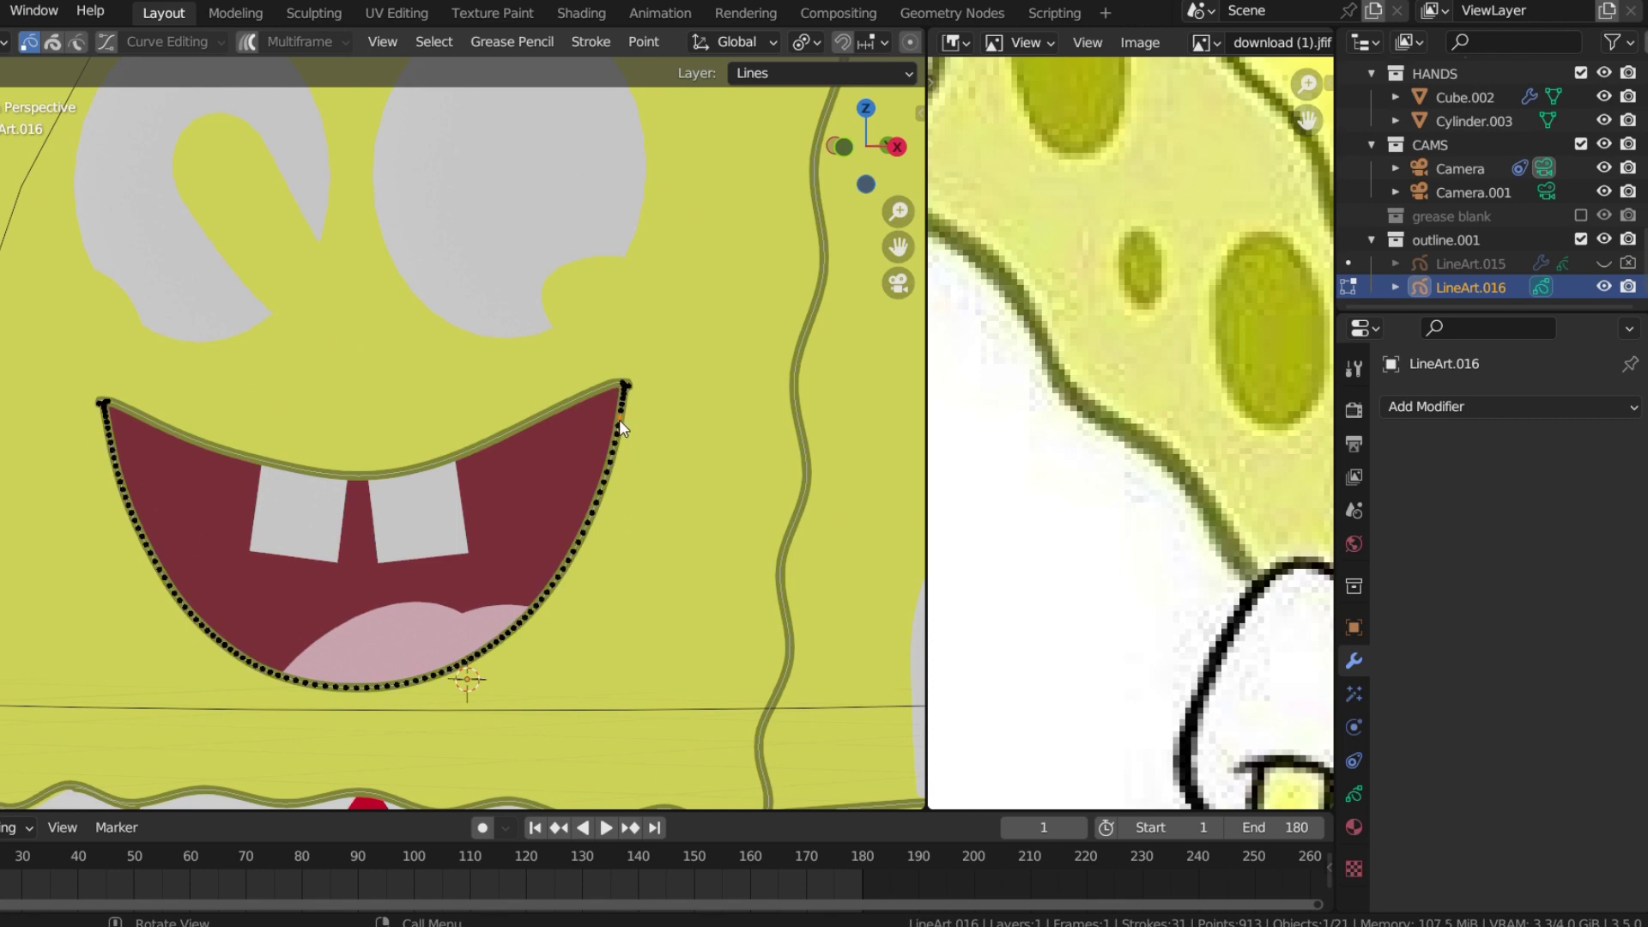
scroll(574, 429, up, 4)
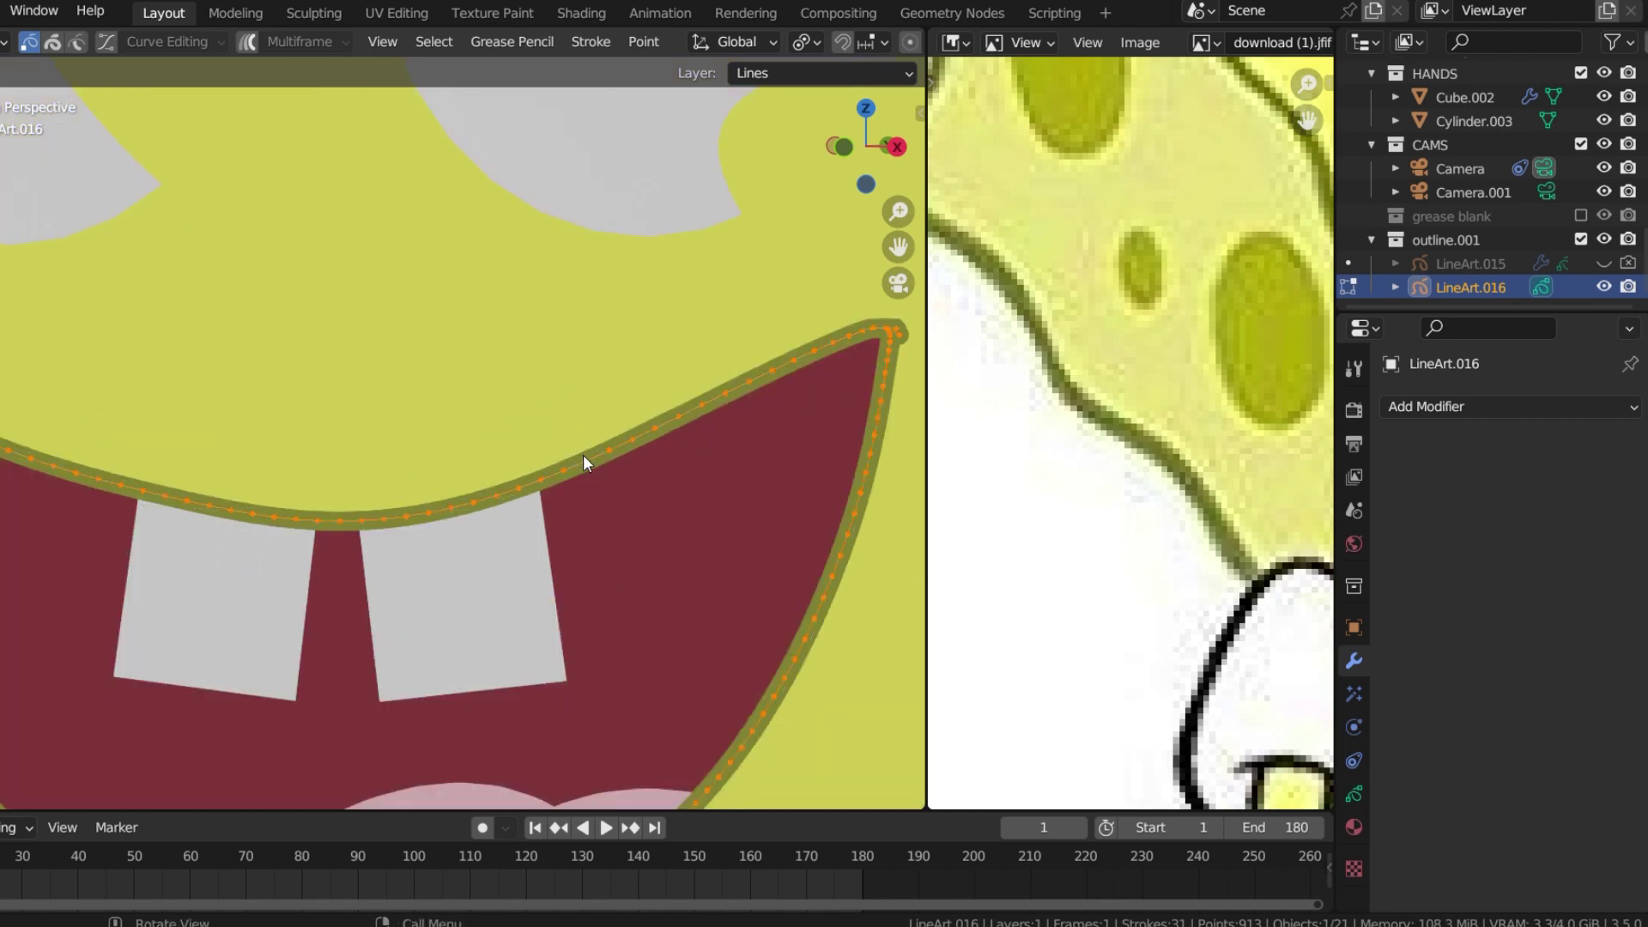
key(p)
click(583, 456)
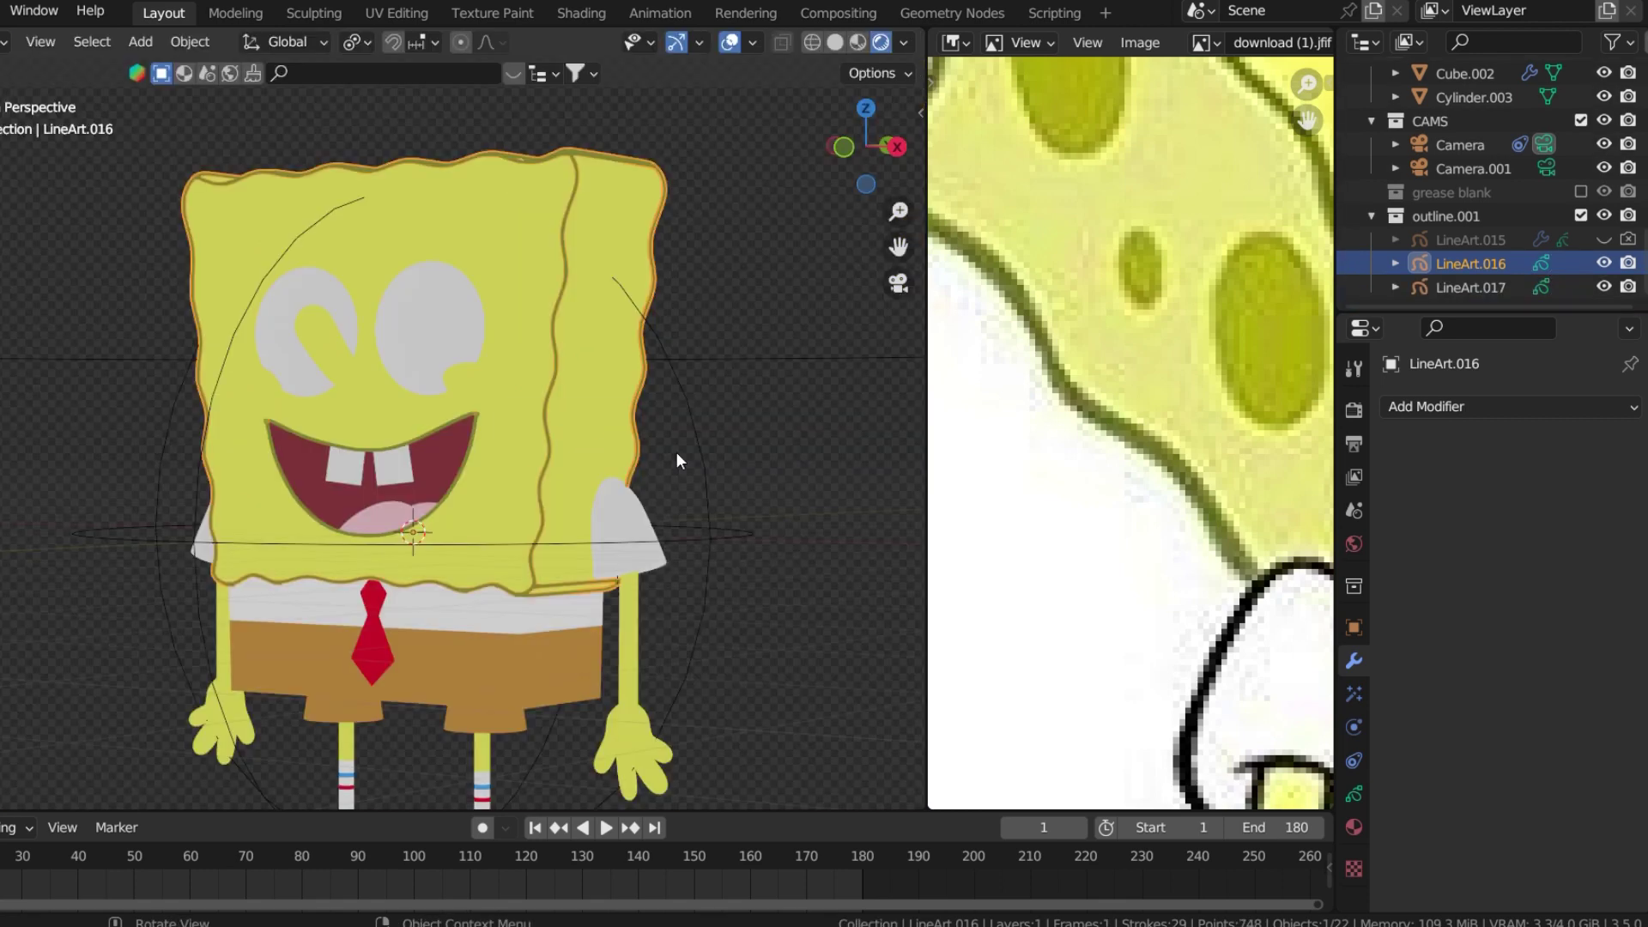
key(x)
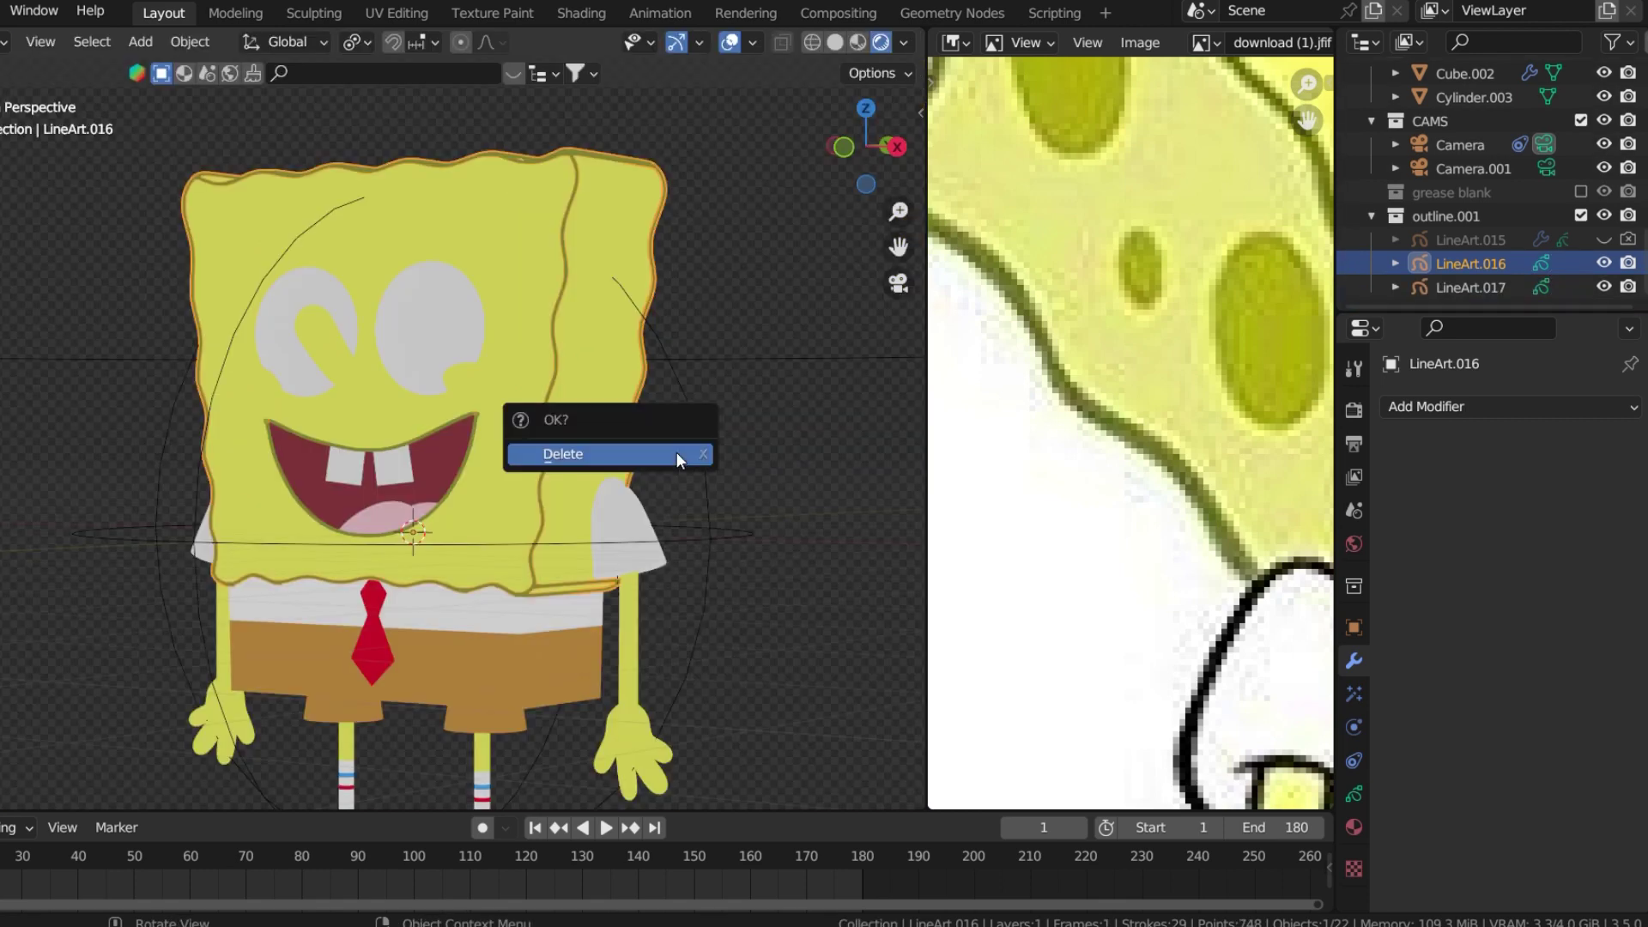
click(677, 451)
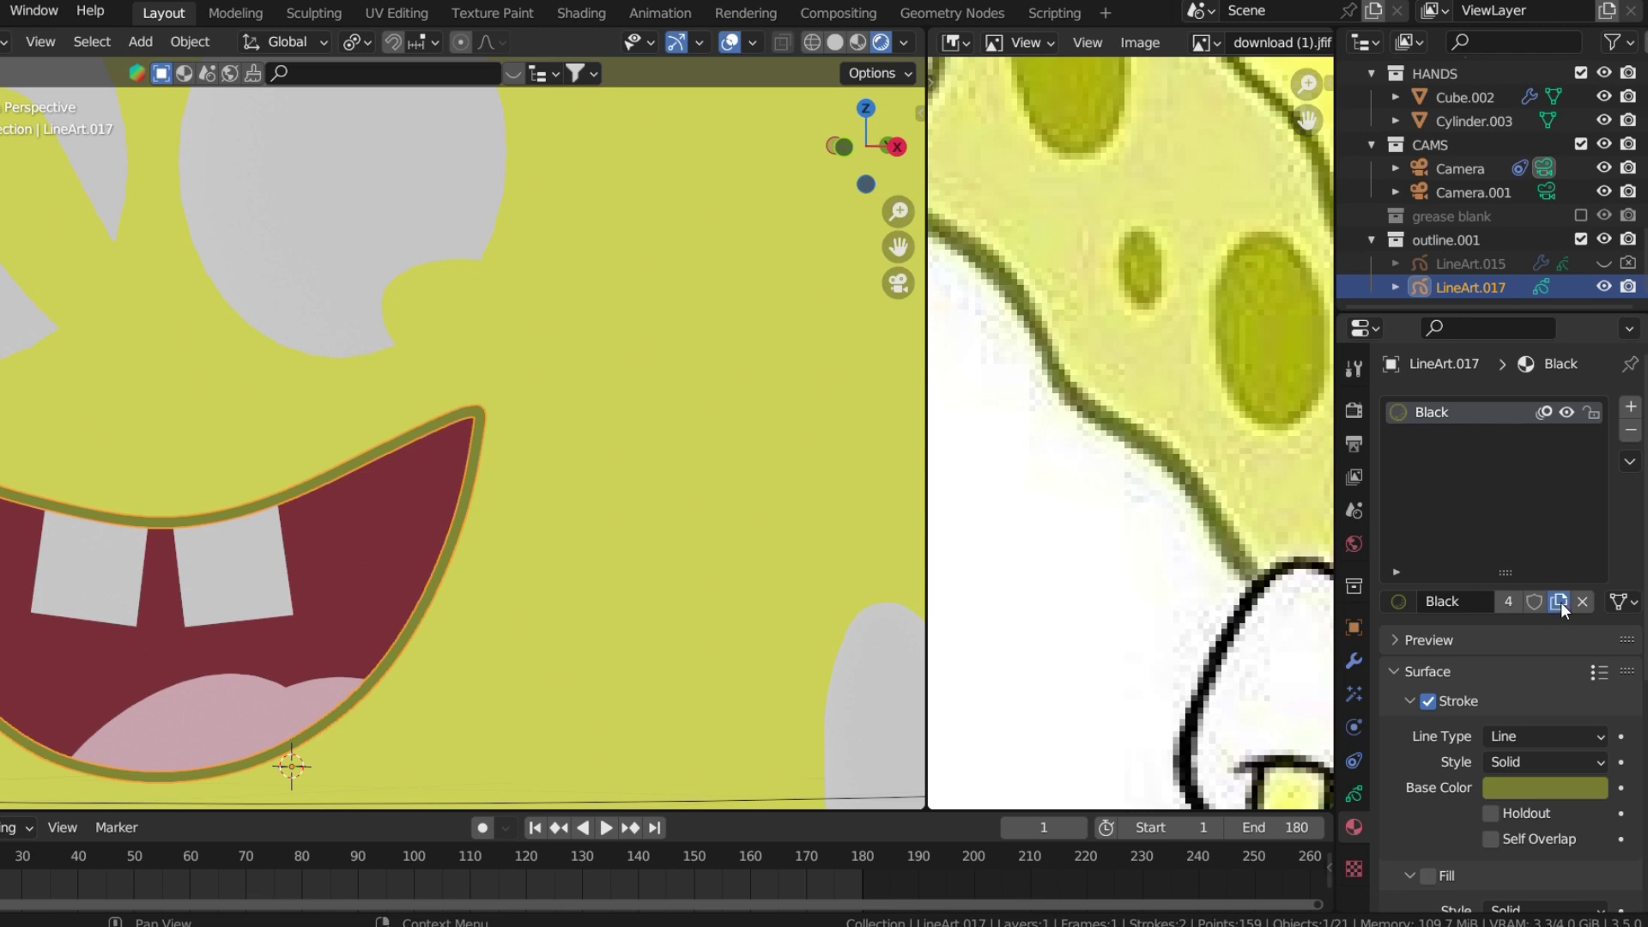
- Make a copy of the outline material and set its base colour to black
click(1561, 601)
click(1547, 786)
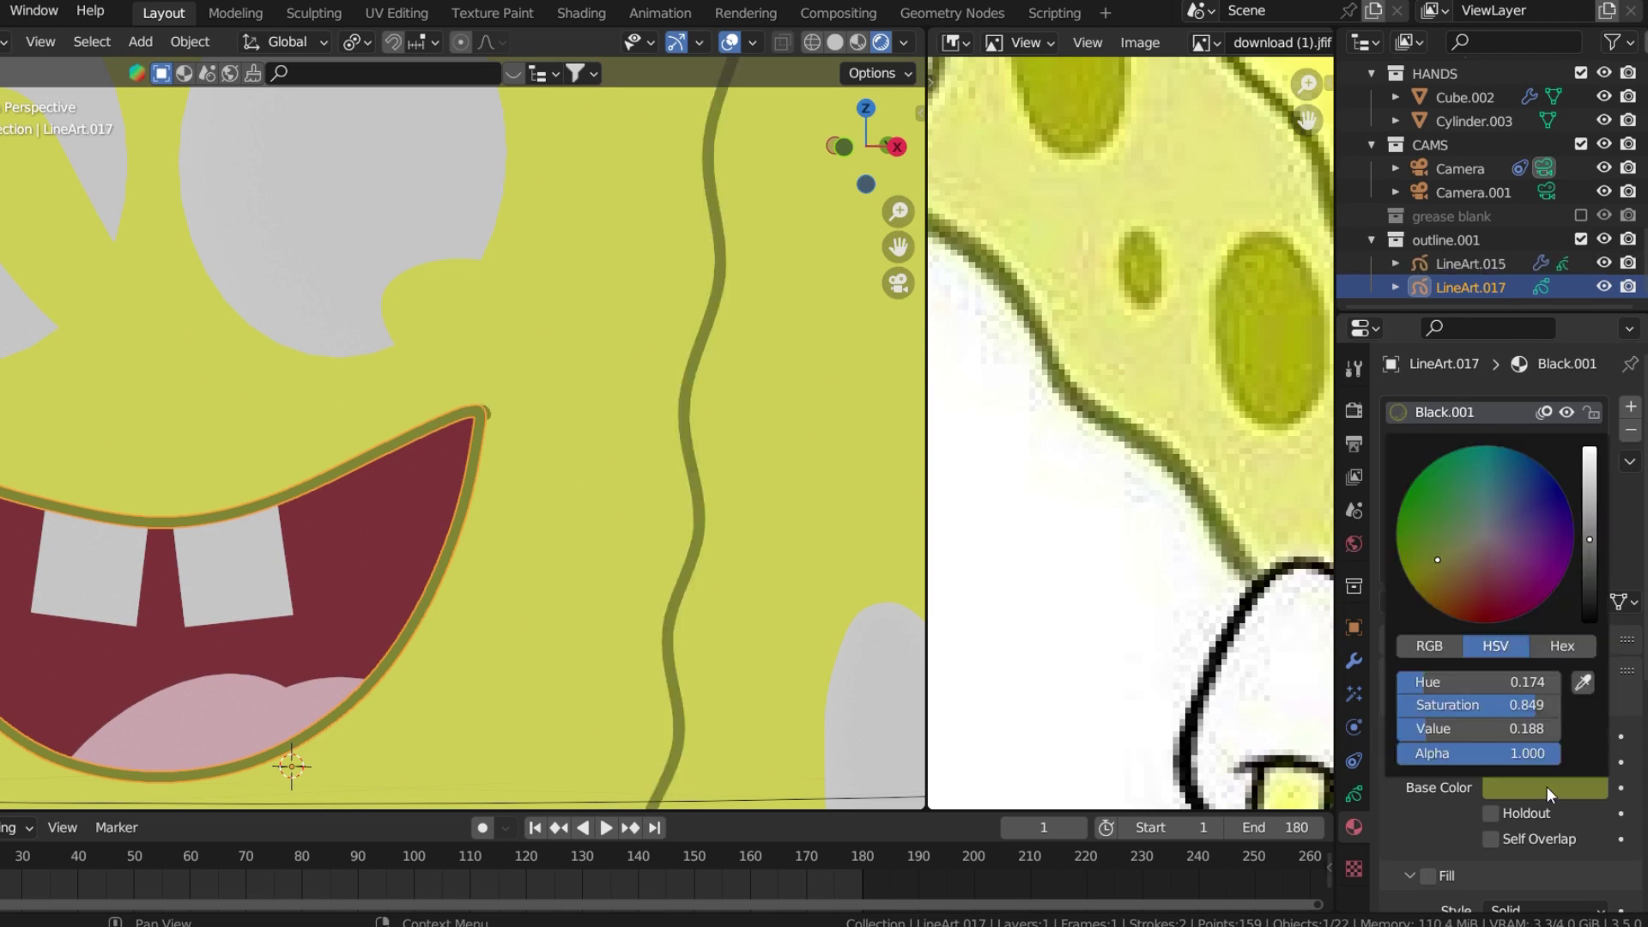
drag(1590, 539, 1589, 618)
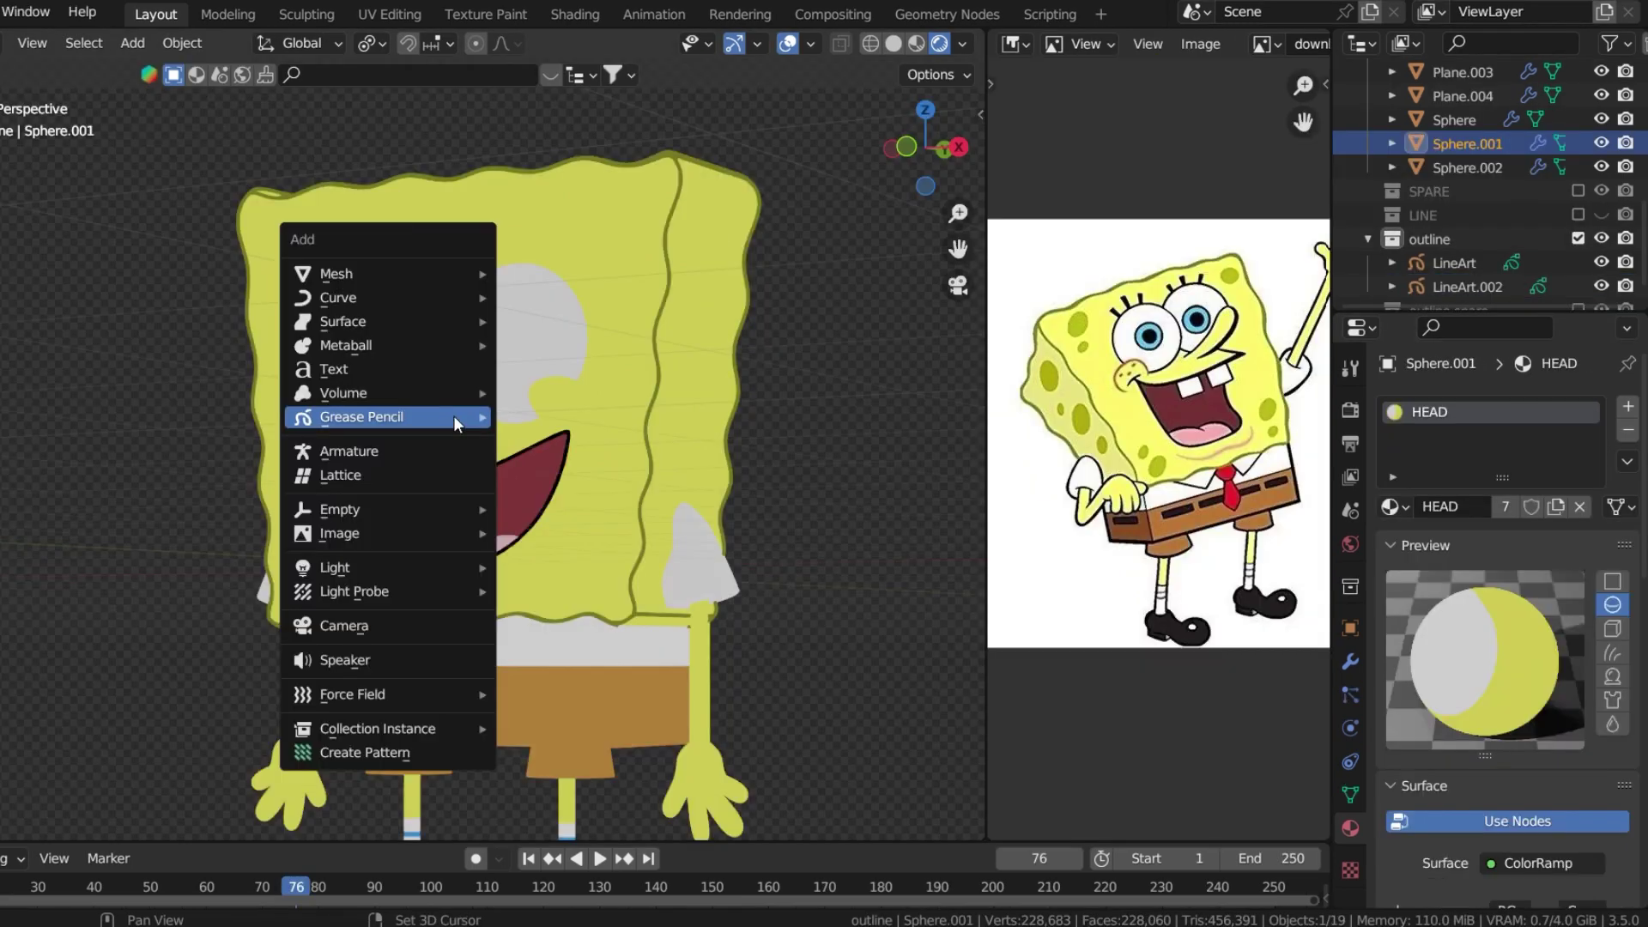
mouse_move(453, 415)
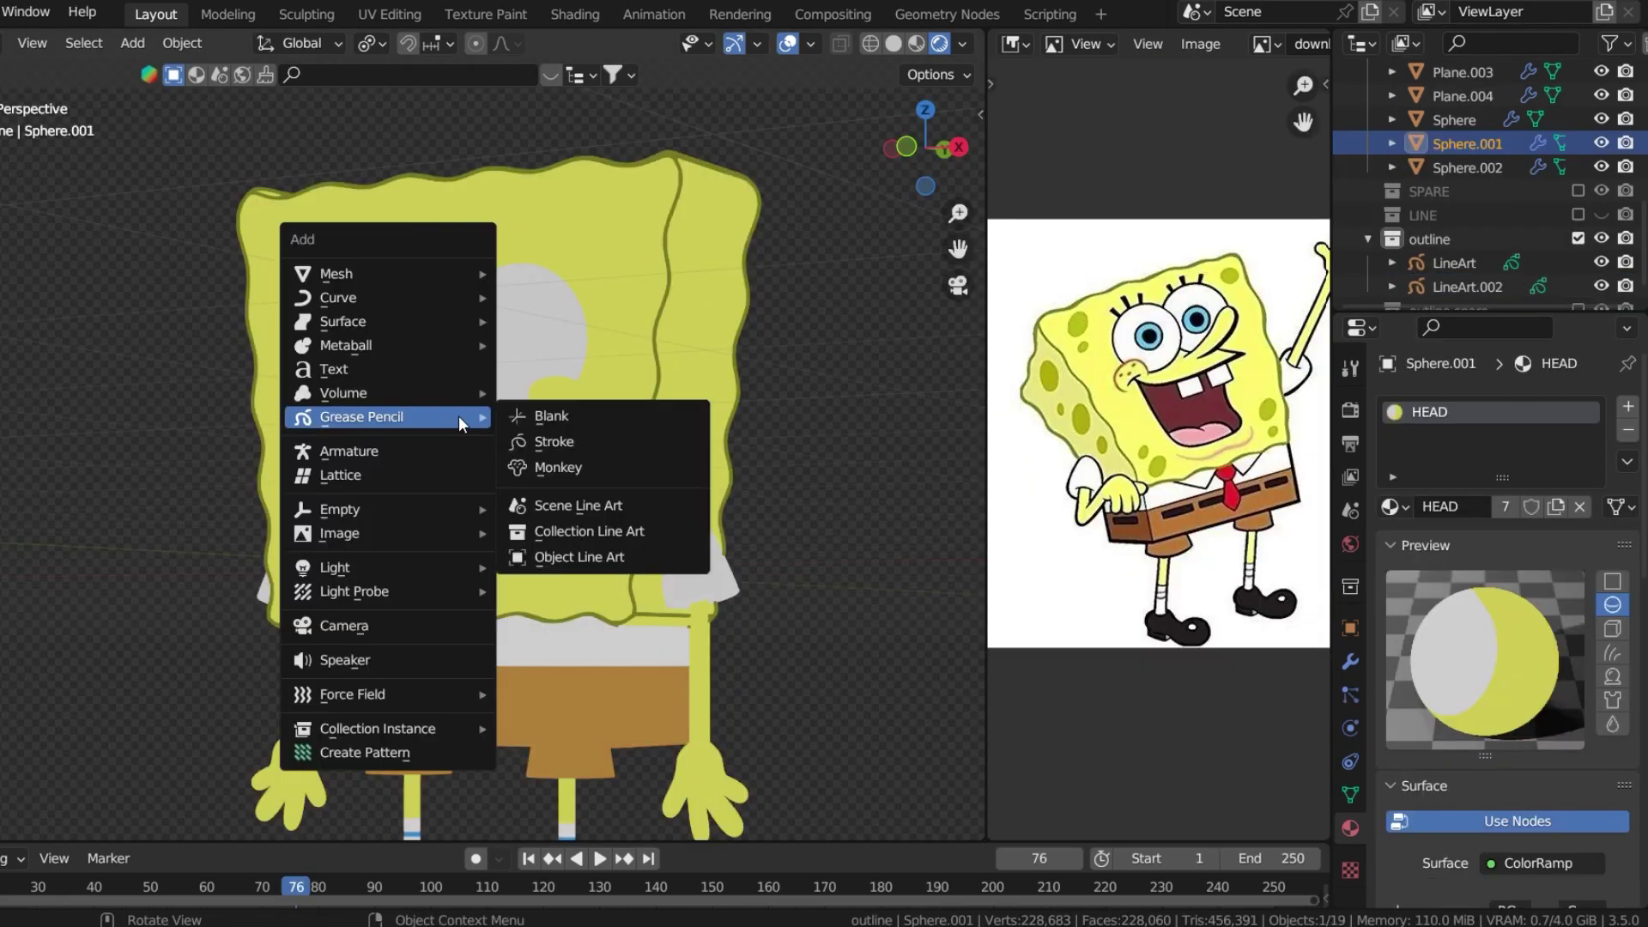
- Add Object Line Art outlines for the teeth, the cheeks and the shorts
click(585, 560)
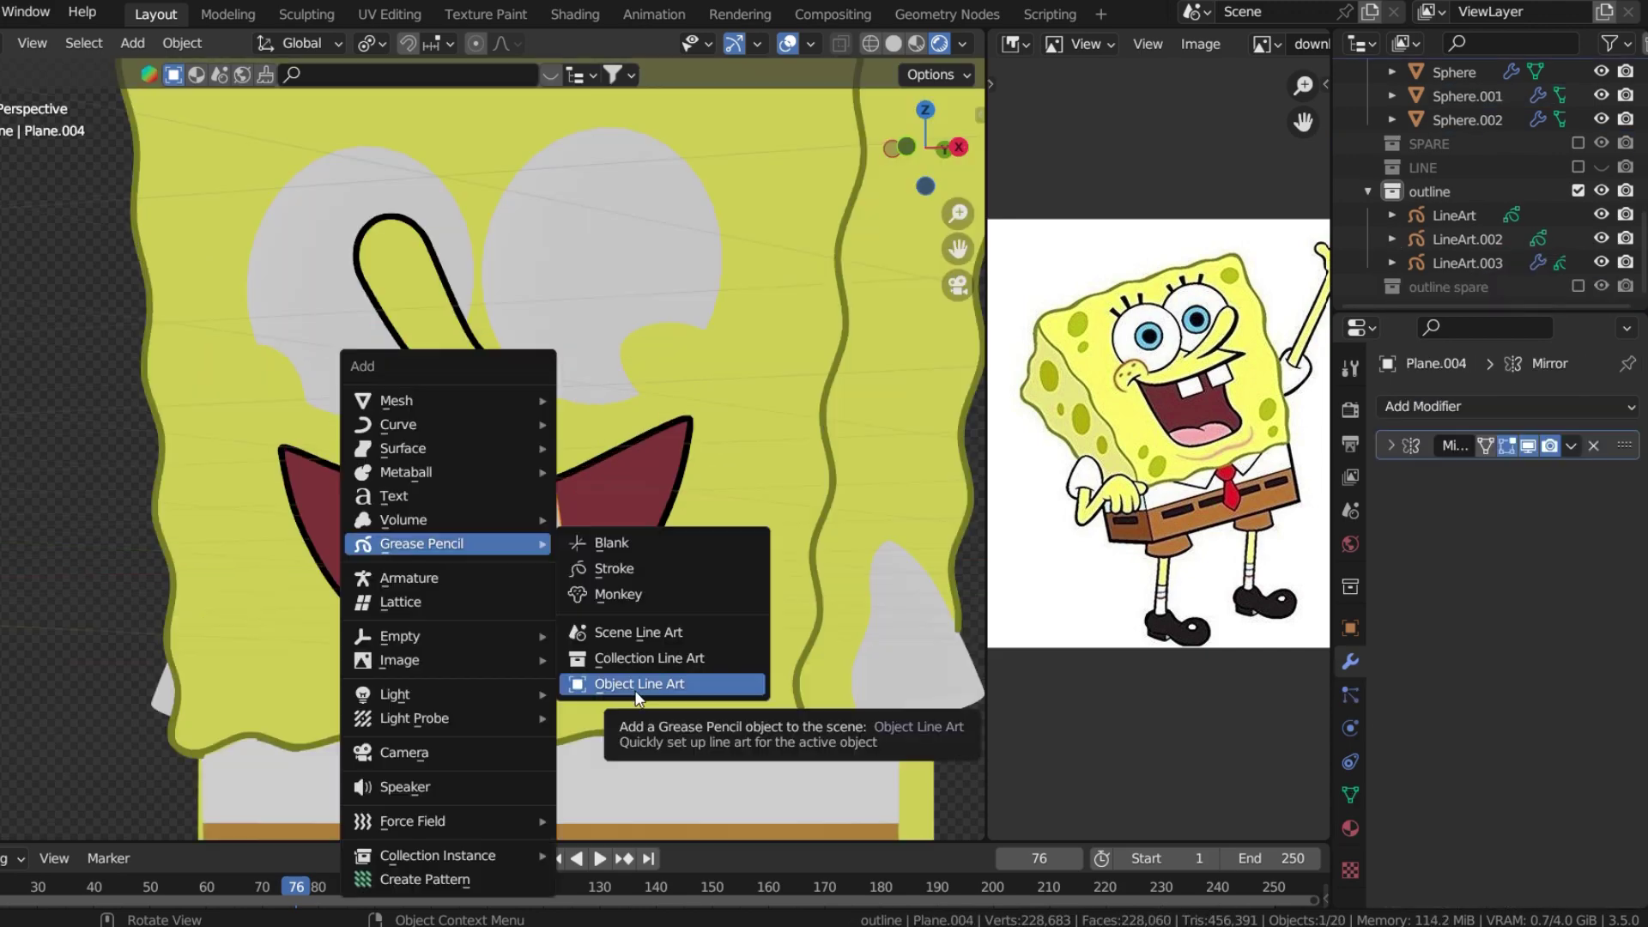
click(638, 684)
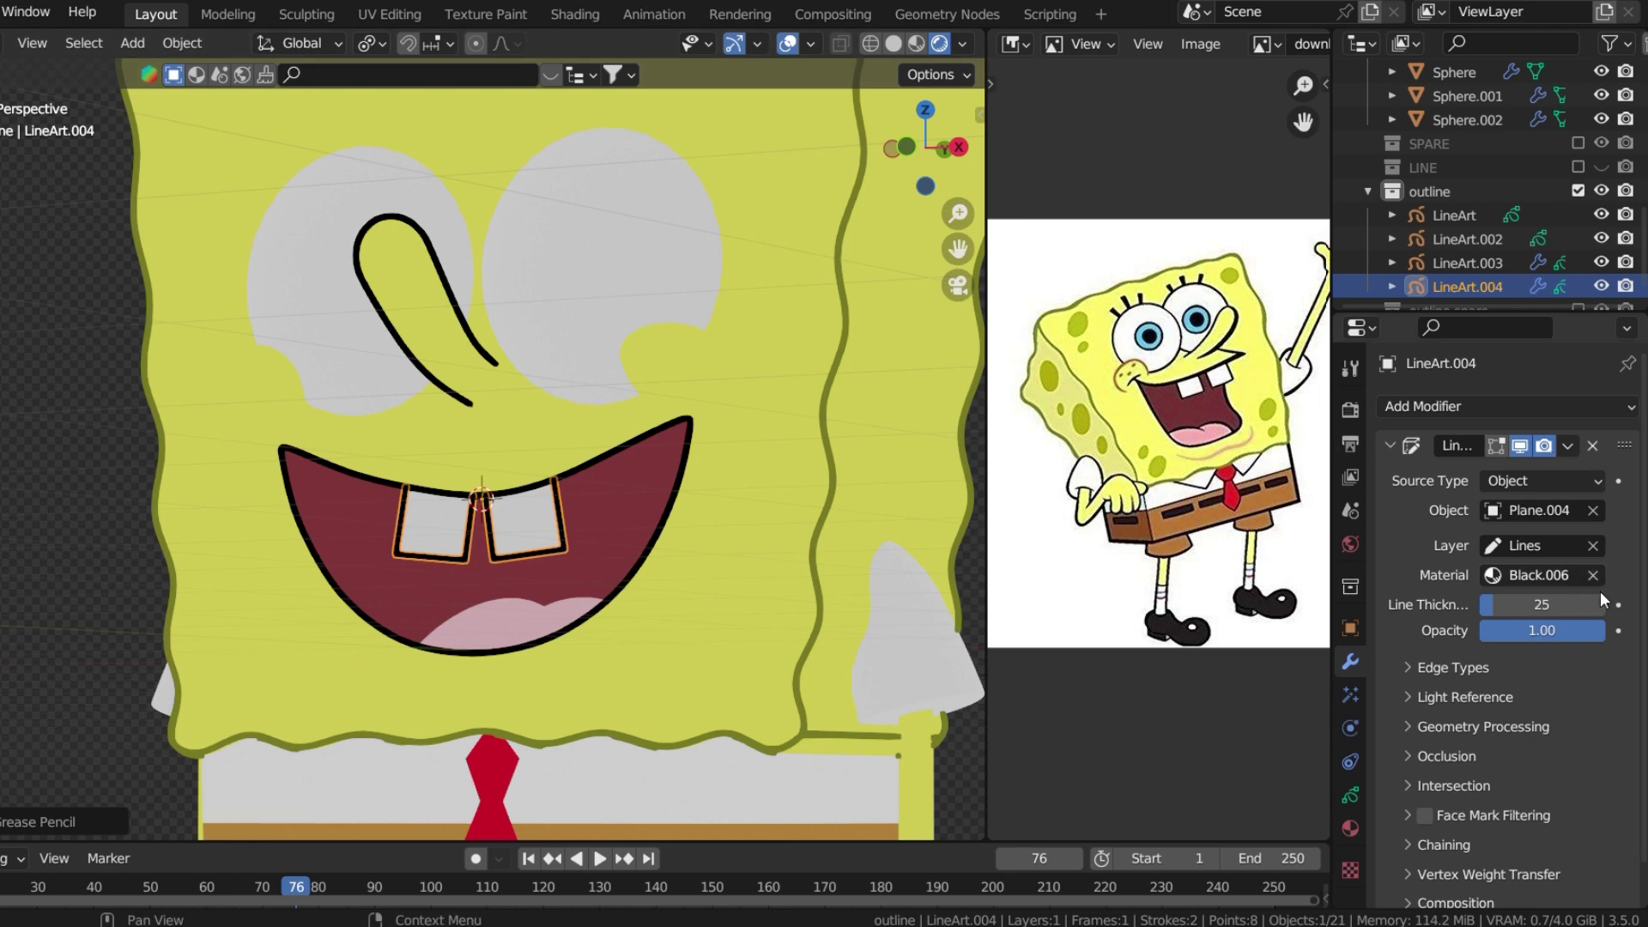
click(429, 569)
key(shift+a)
click(626, 709)
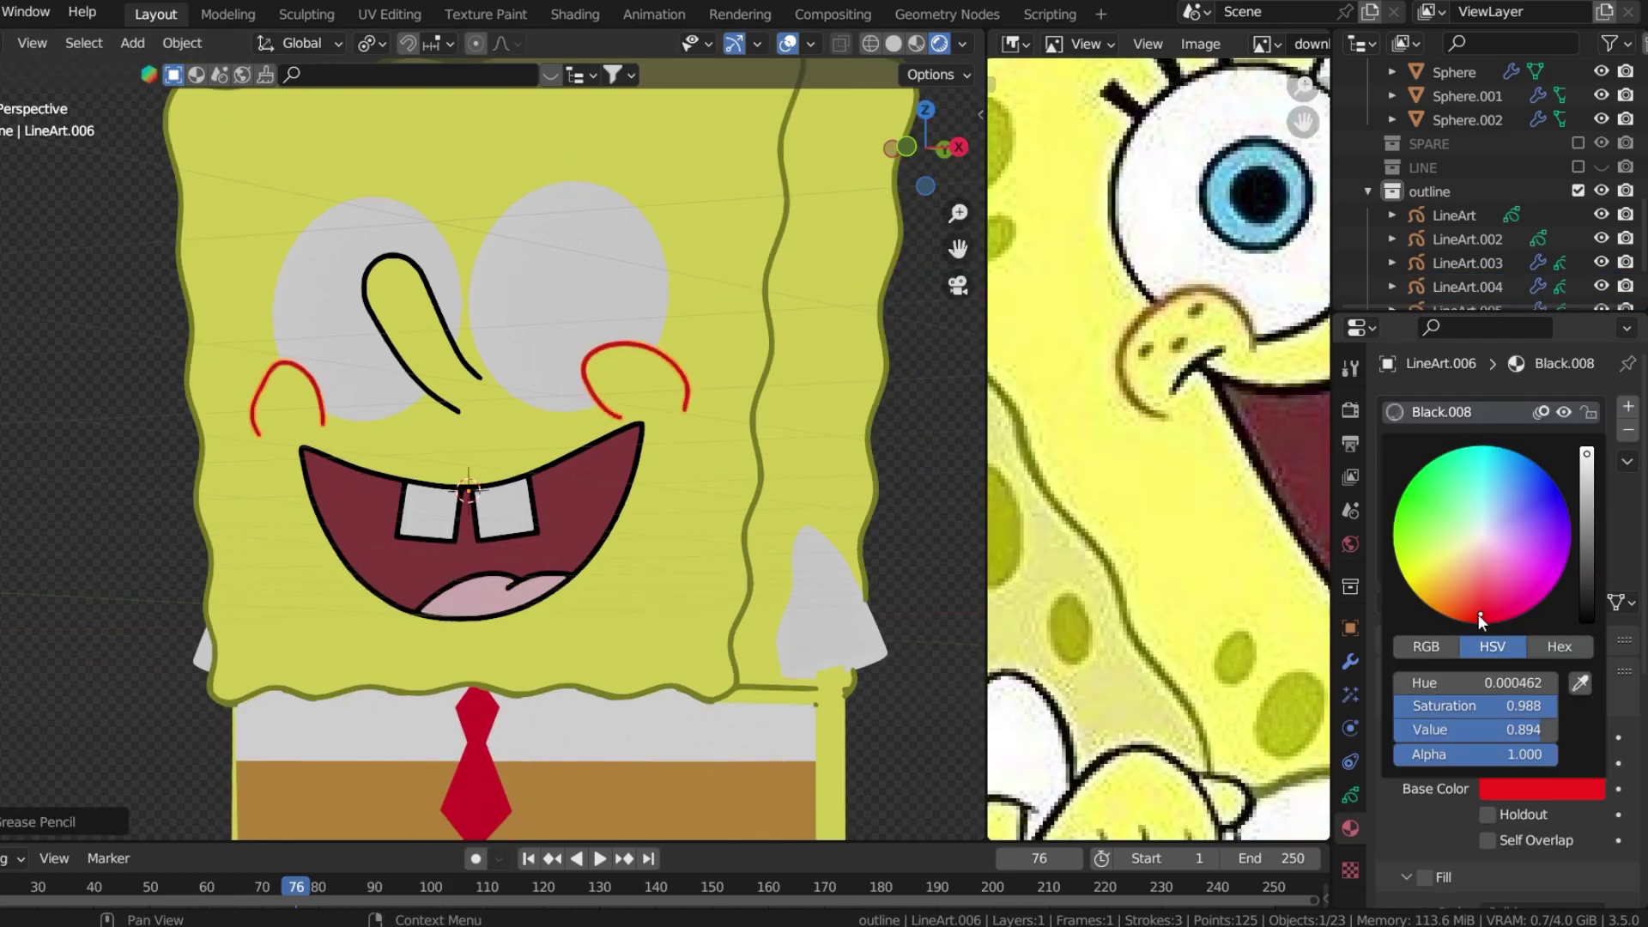
scroll(74, 515, down, 5)
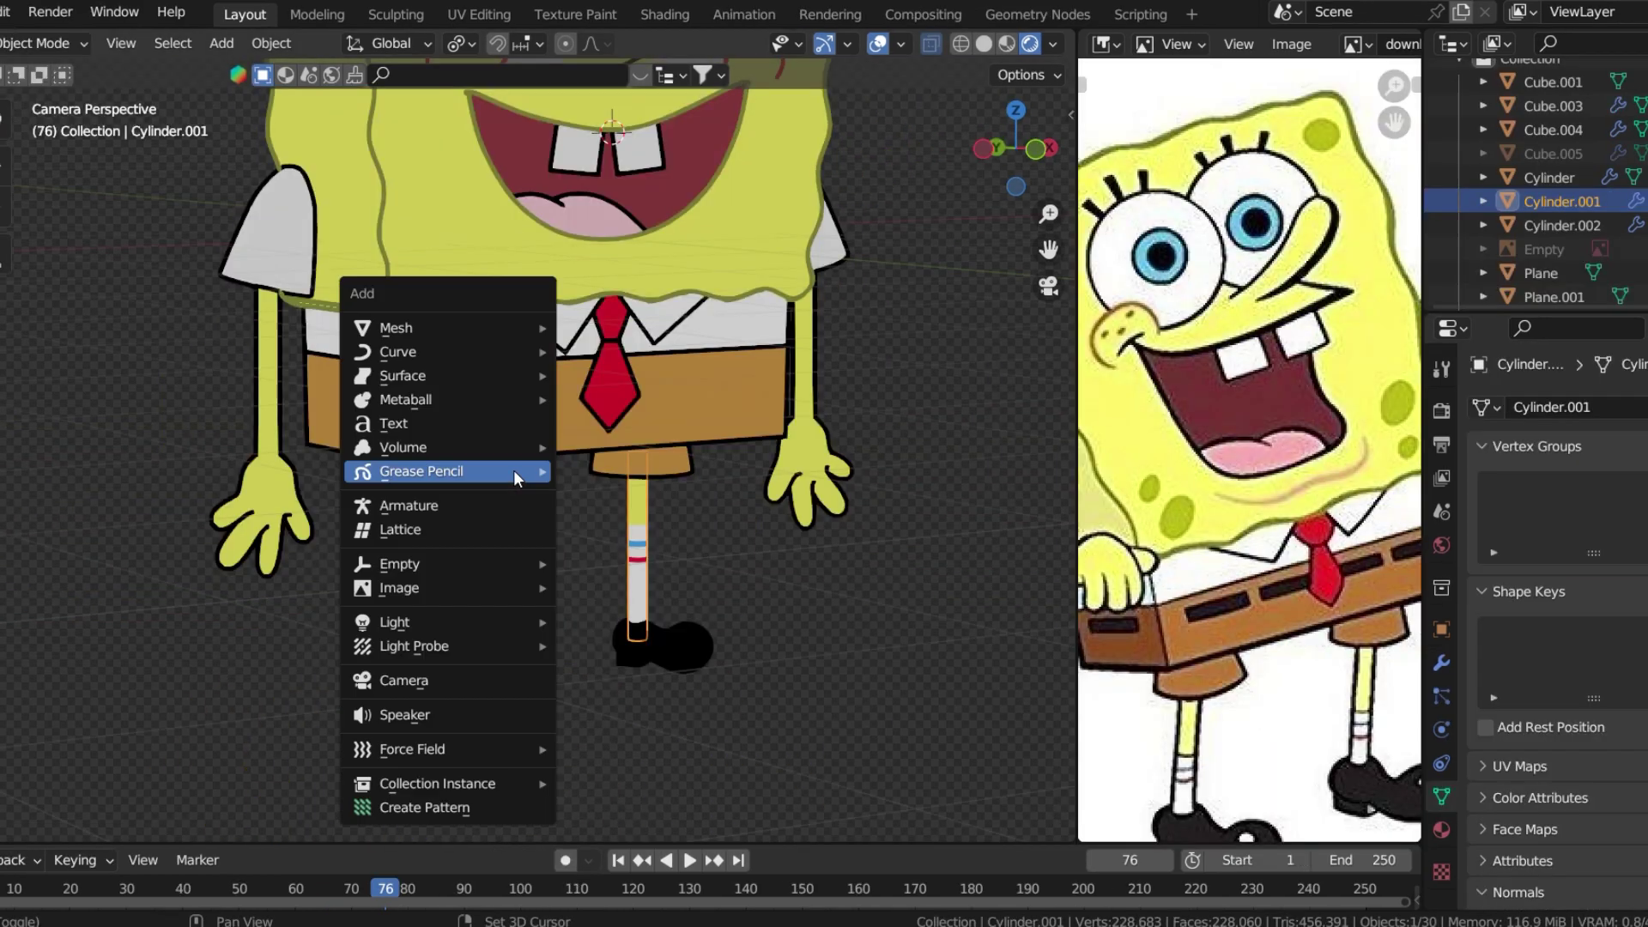
mouse_move(513, 471)
click(703, 615)
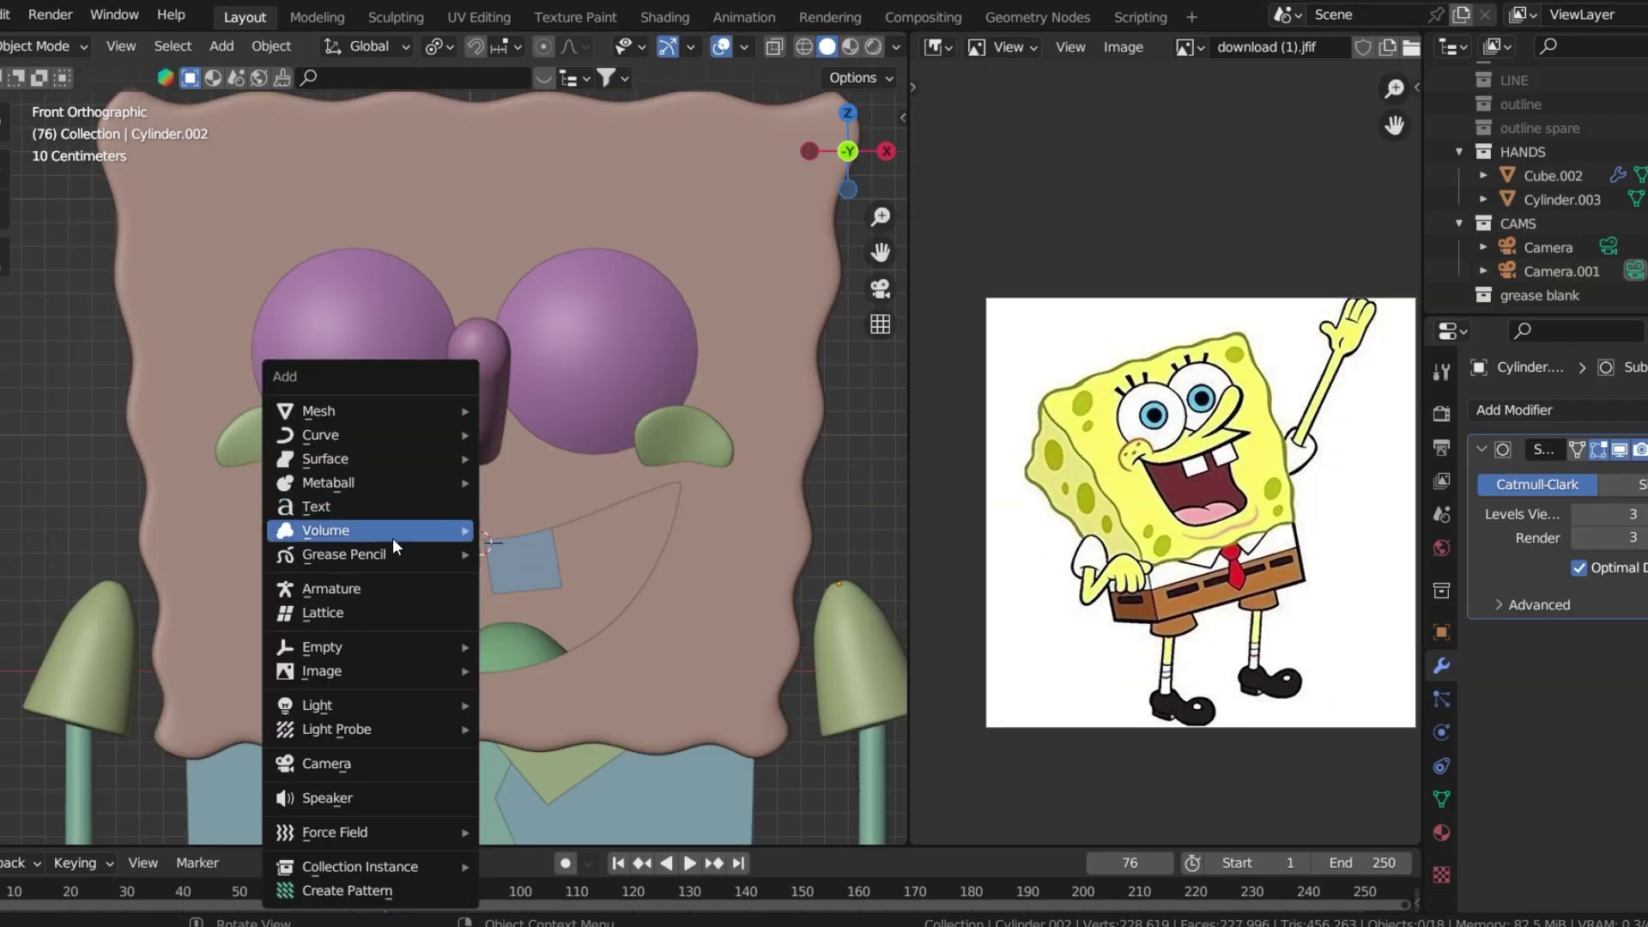
- Add a blank grease pencil object in Draw Mode with Surface stroke placement and 0.15 offset
mouse_move(385, 559)
click(520, 553)
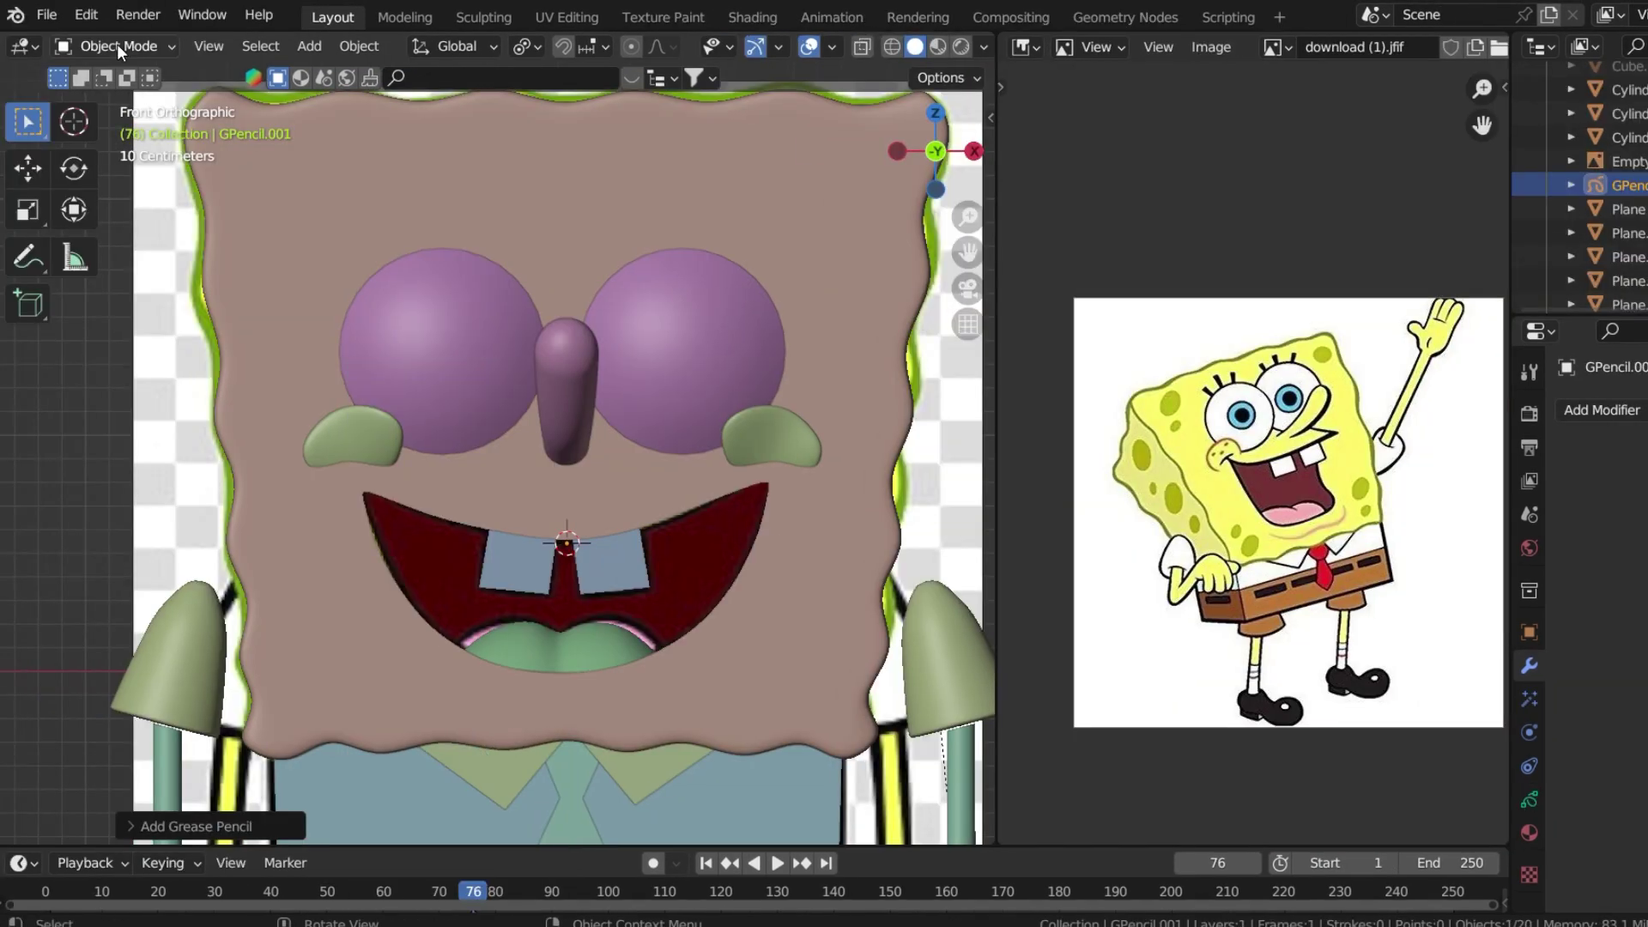
click(29, 45)
click(112, 151)
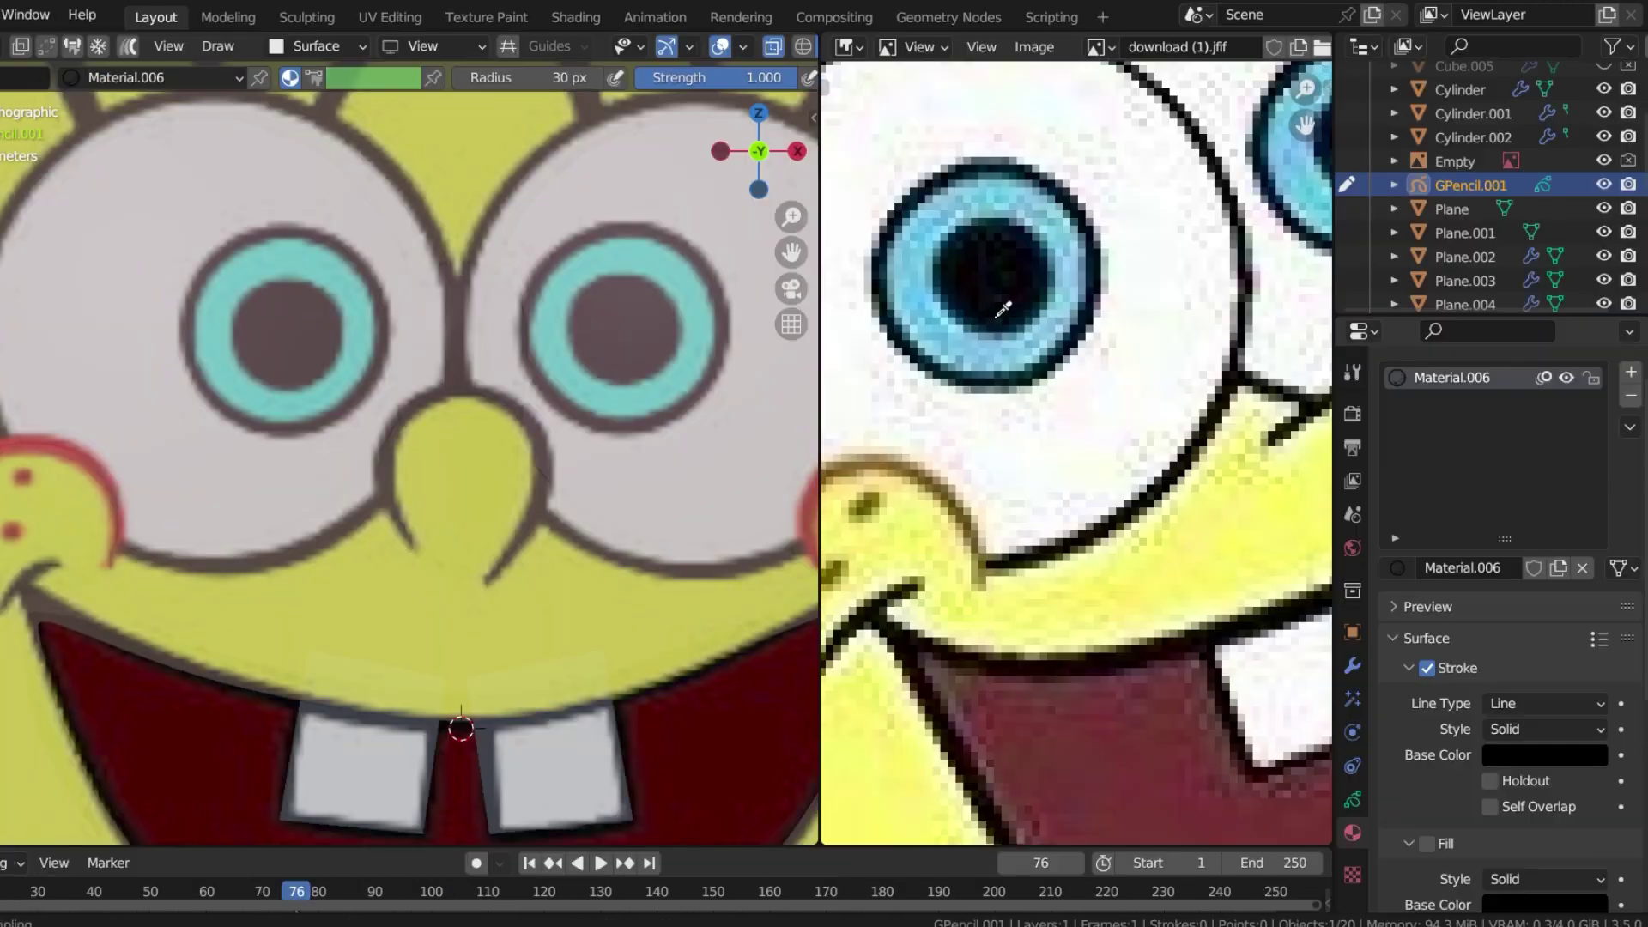
click(350, 47)
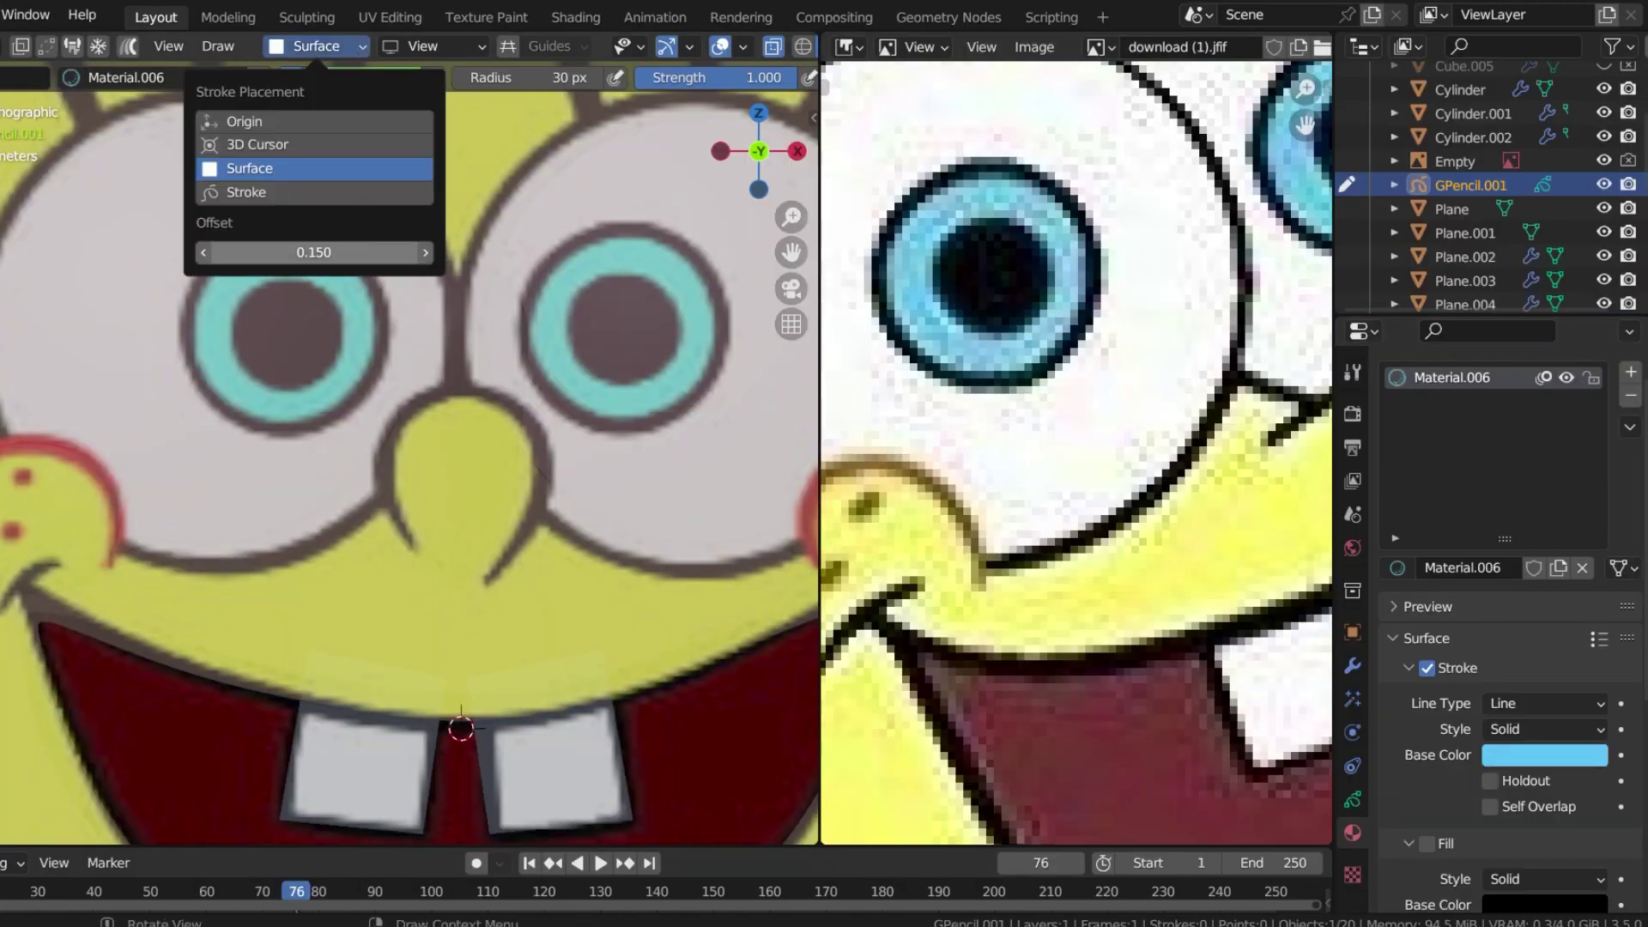
click(345, 252)
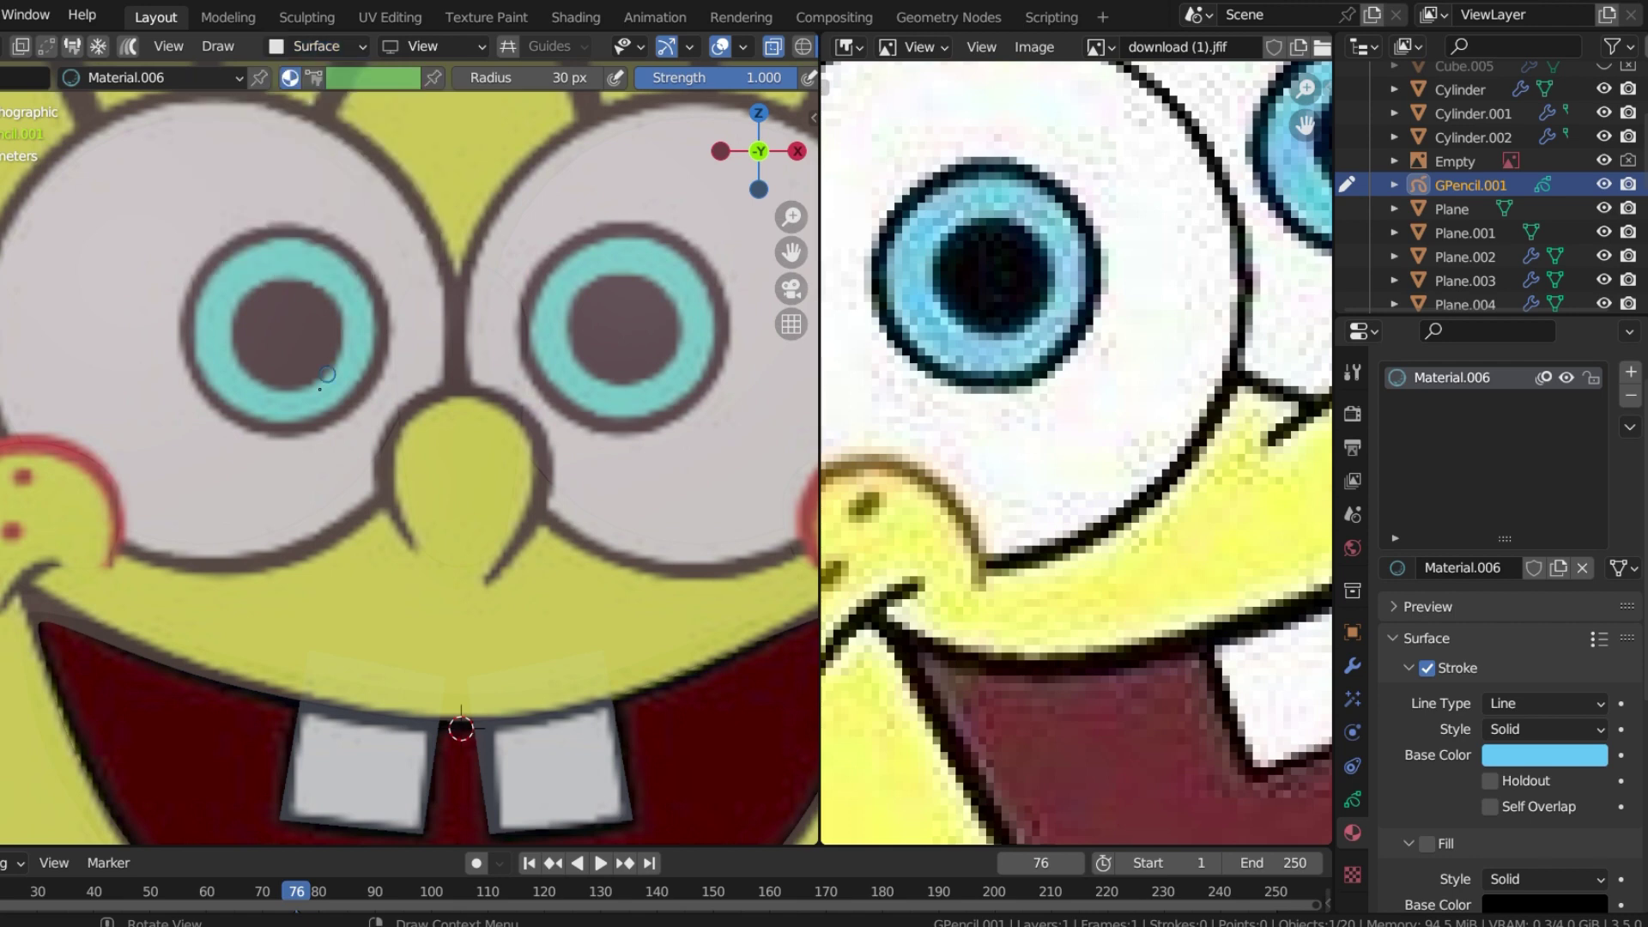
- Draw the eye irises and pupils, plus a freckle dot on the cheek
drag(241, 281, 234, 314)
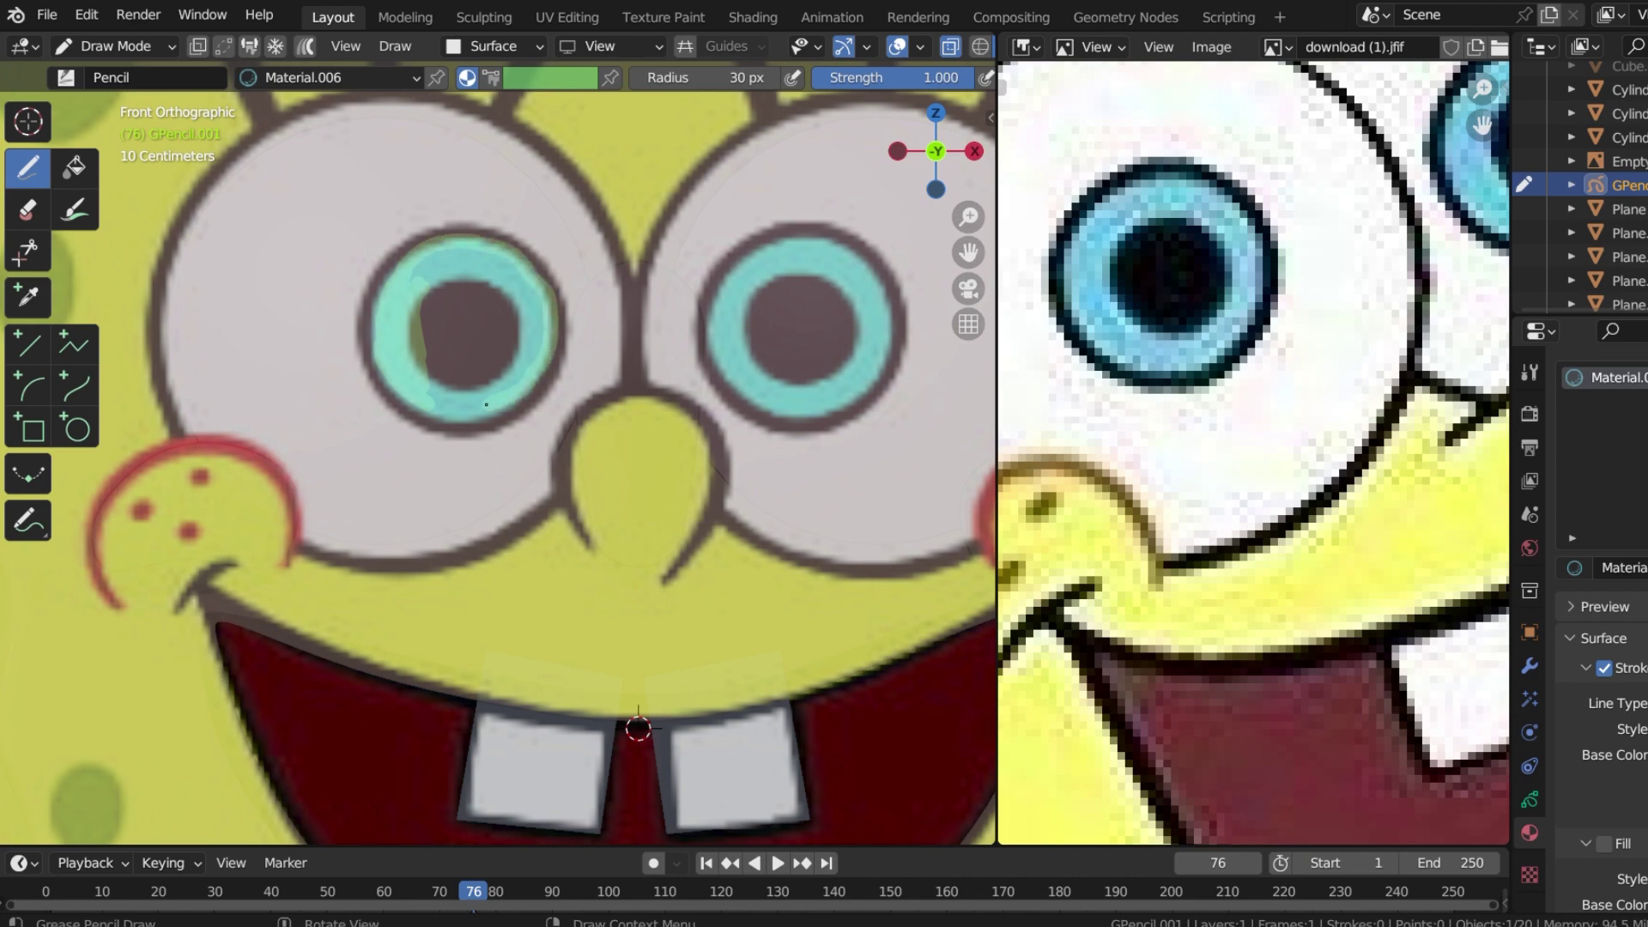
mouse_move(512, 397)
mouse_down()
mouse_move(437, 390)
mouse_move(423, 285)
mouse_move(469, 356)
mouse_move(524, 375)
mouse_up()
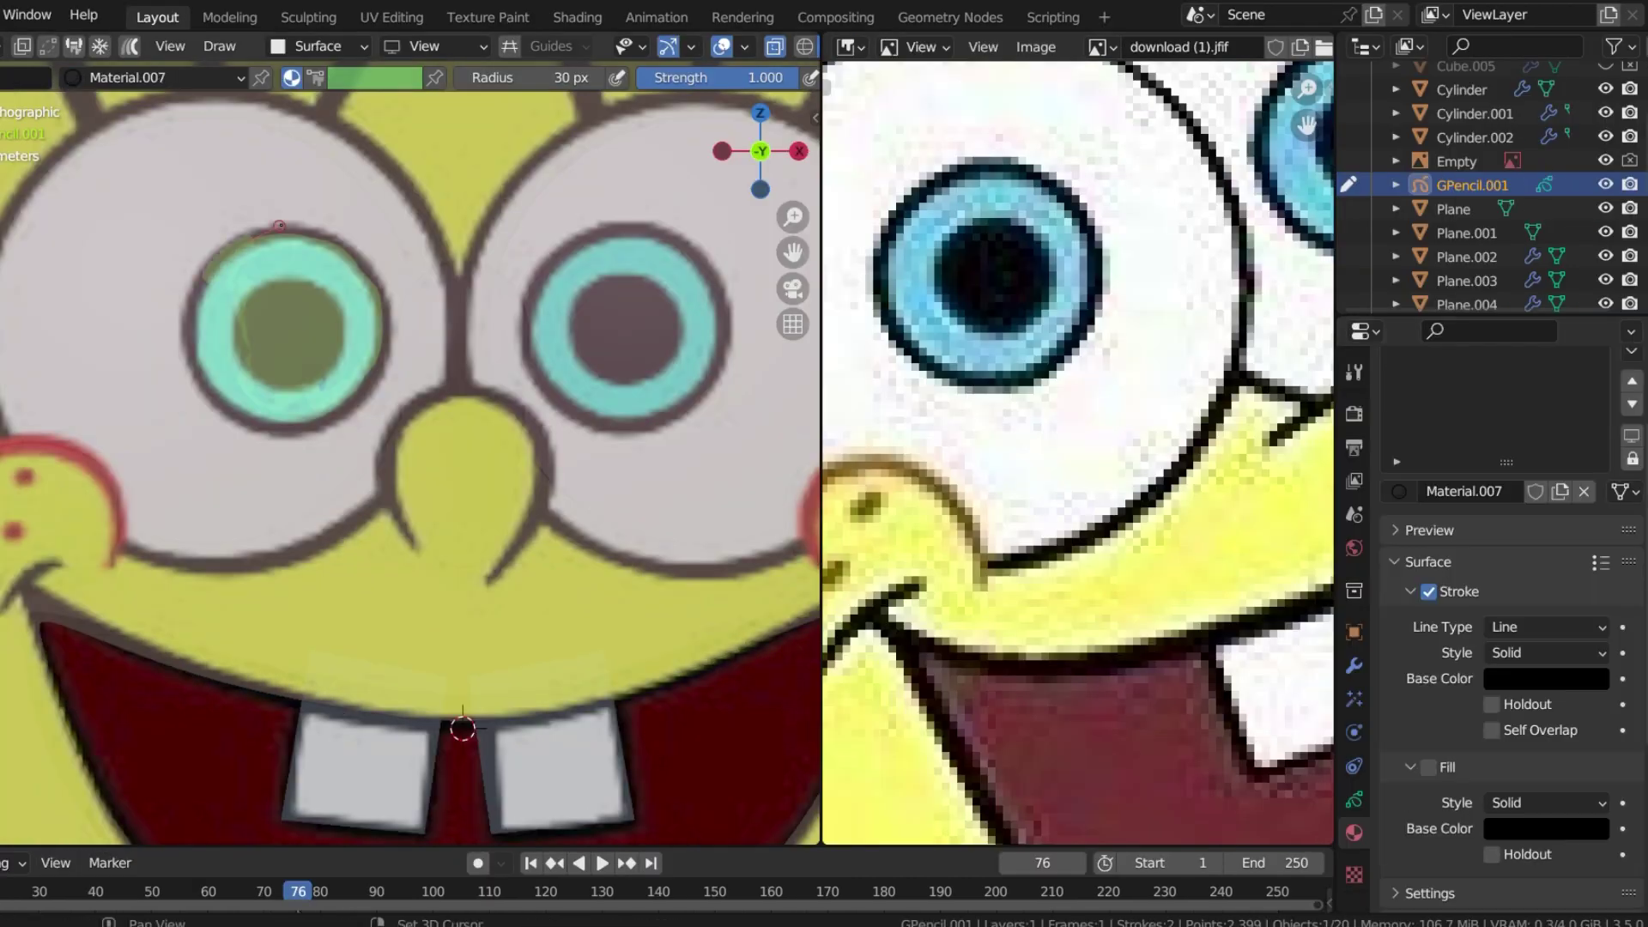
mouse_move(425, 230)
mouse_down()
mouse_move(528, 419)
mouse_move(376, 274)
mouse_up()
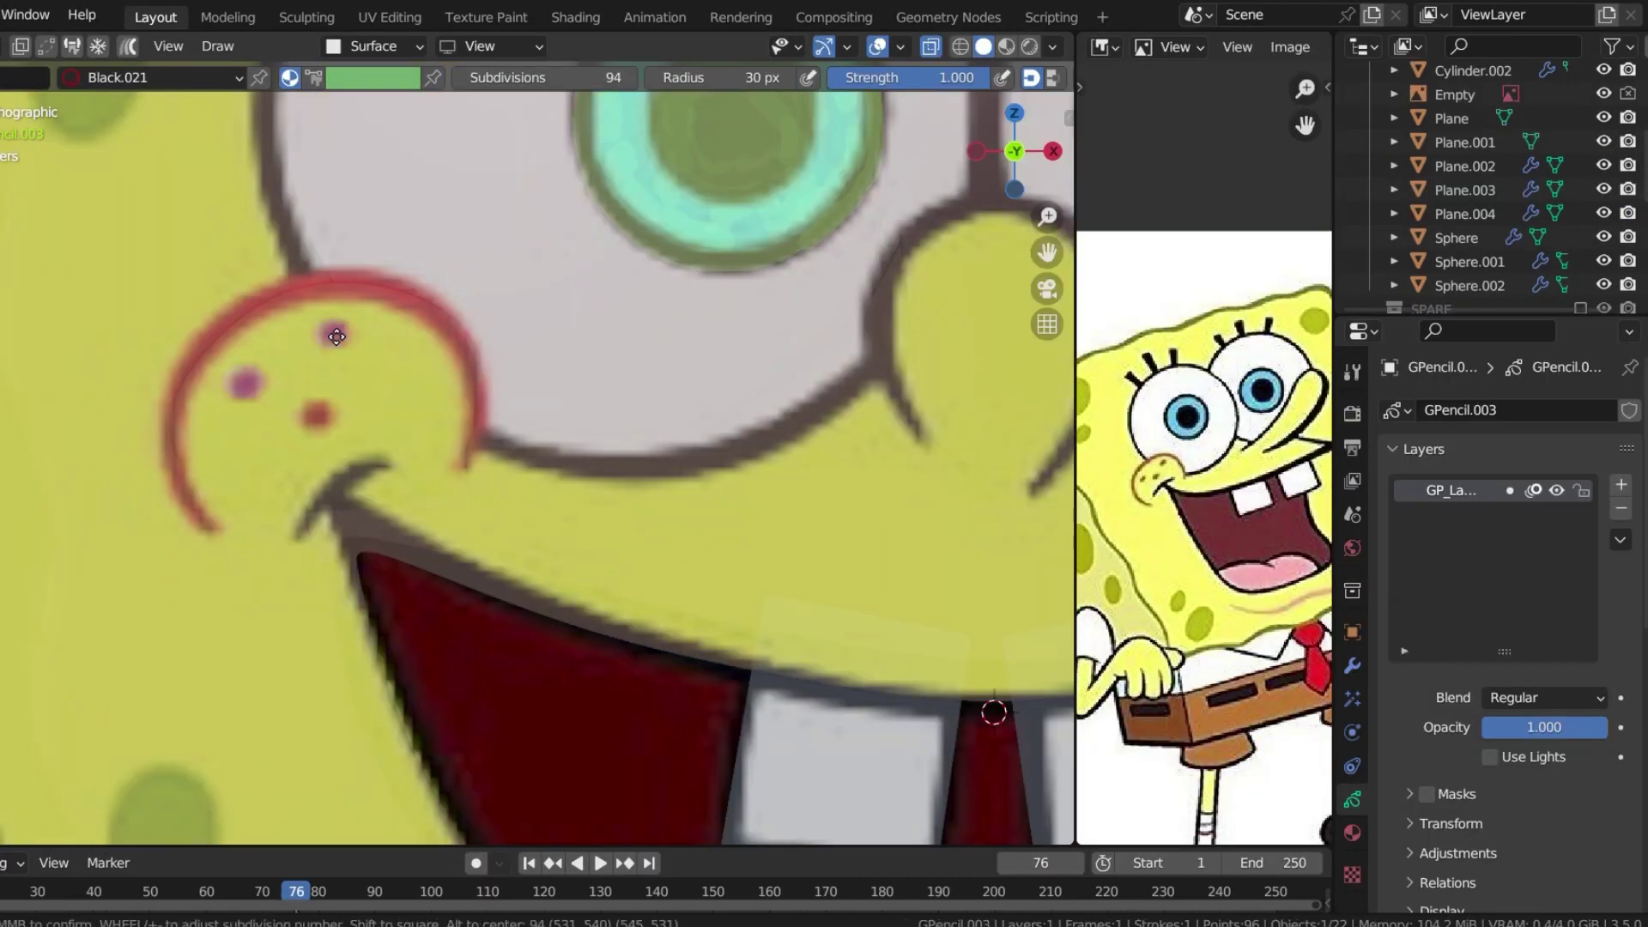
drag(314, 412, 324, 418)
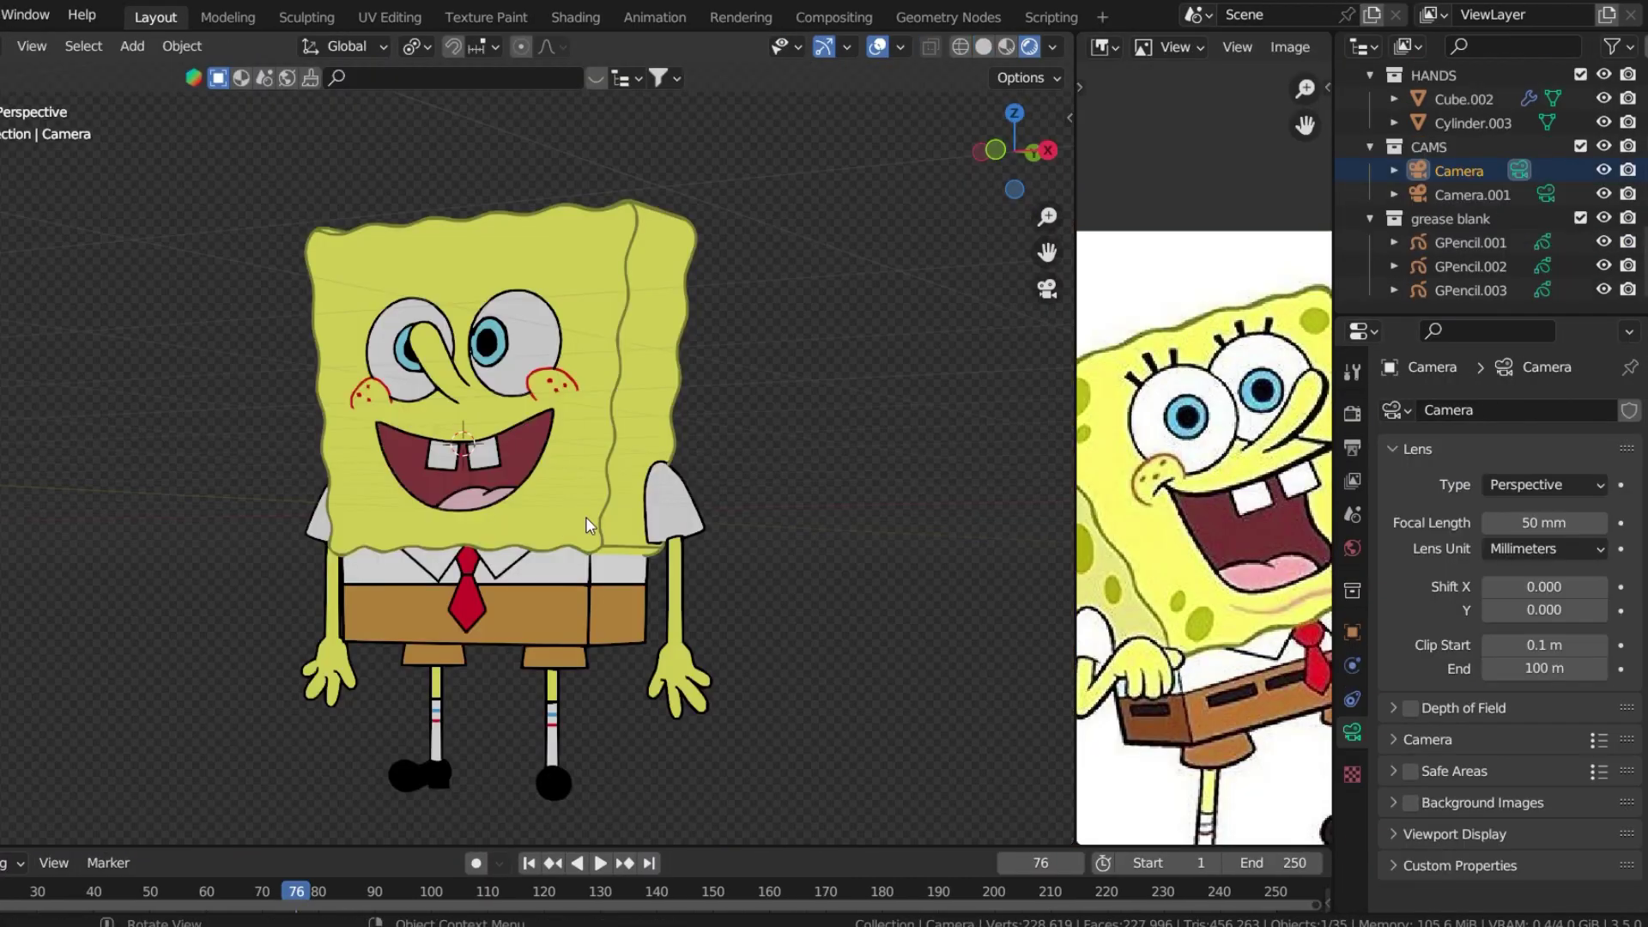
- From the camera view, add another blank grease pencil and draw filled boxes over the belt holes
key(KP_0)
key(Home)
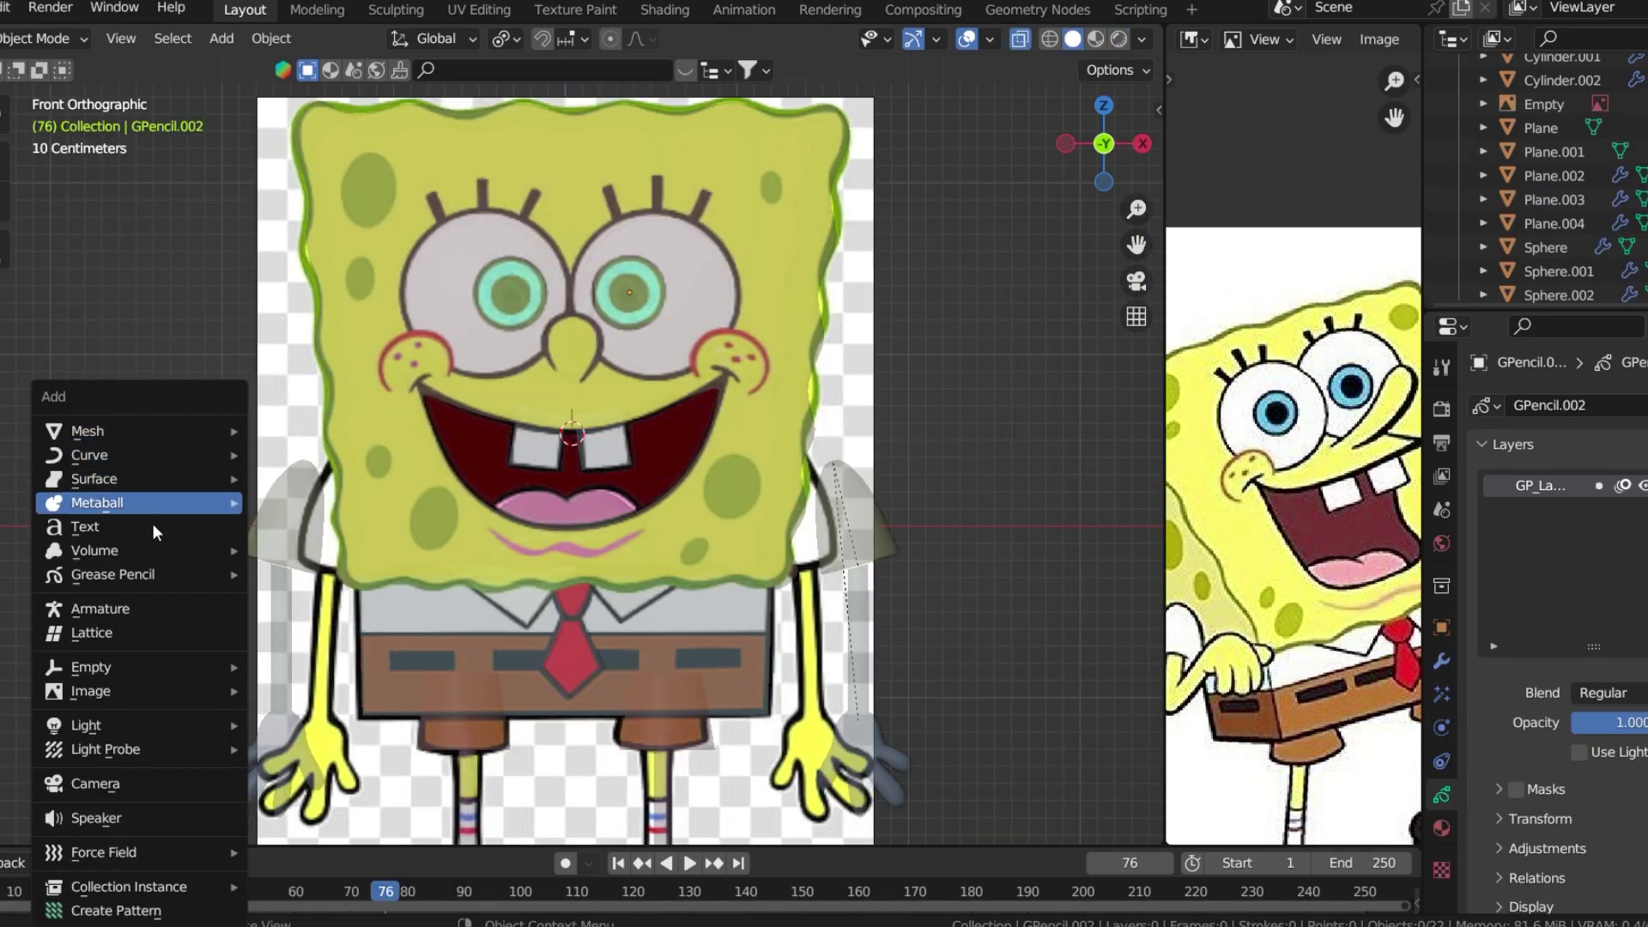
mouse_move(150, 577)
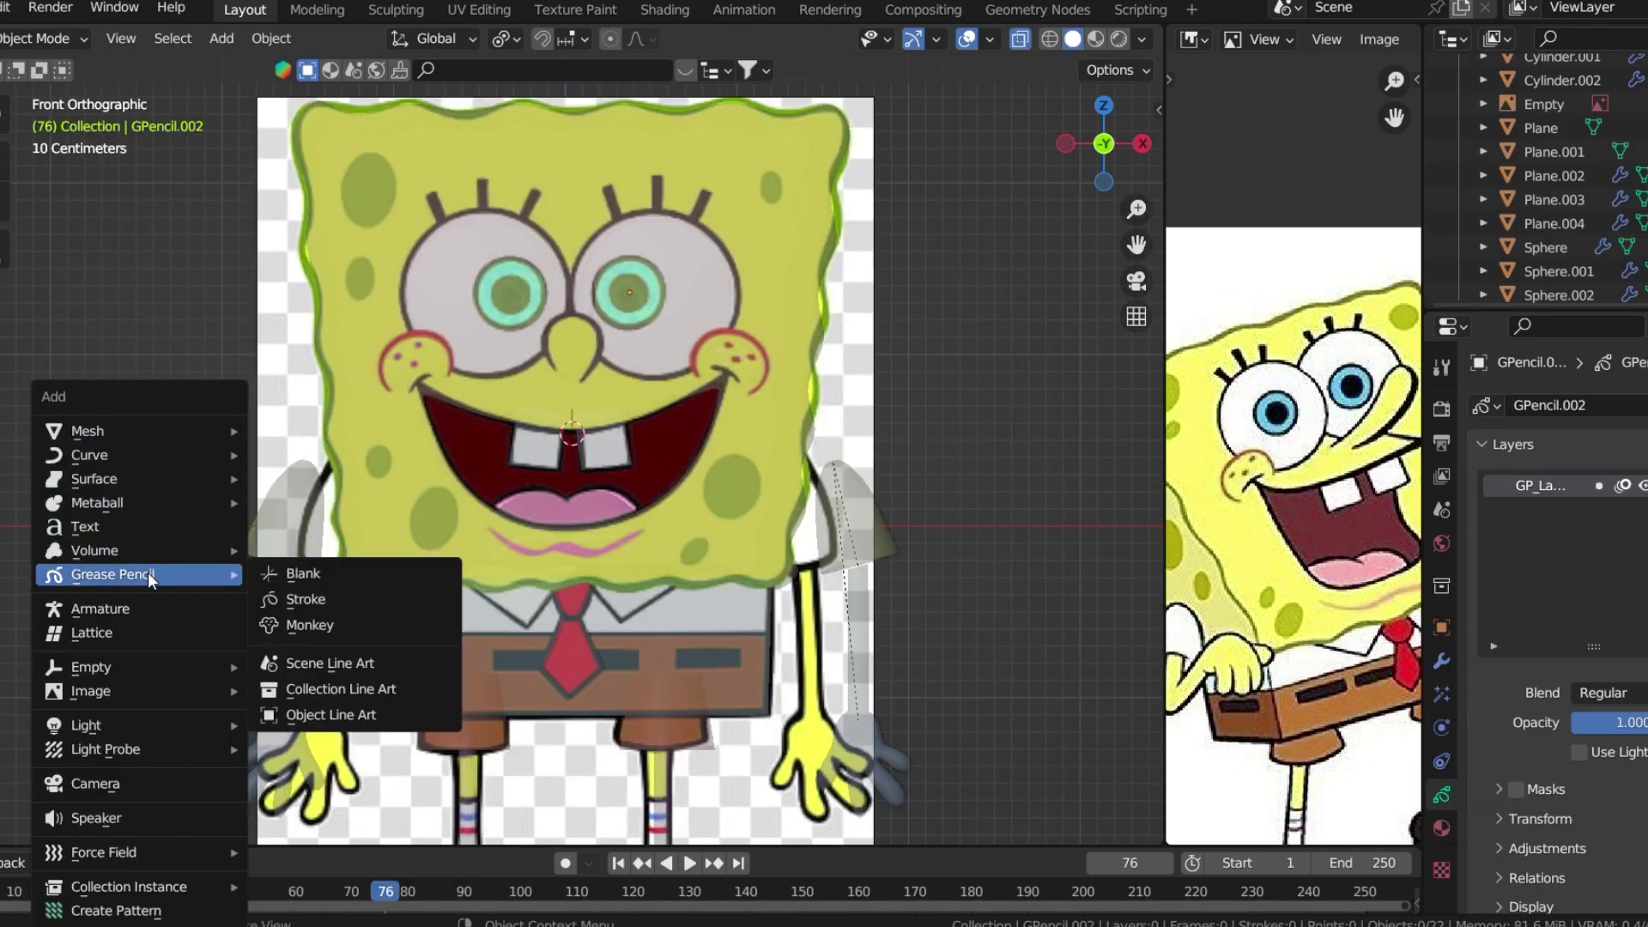
click(303, 574)
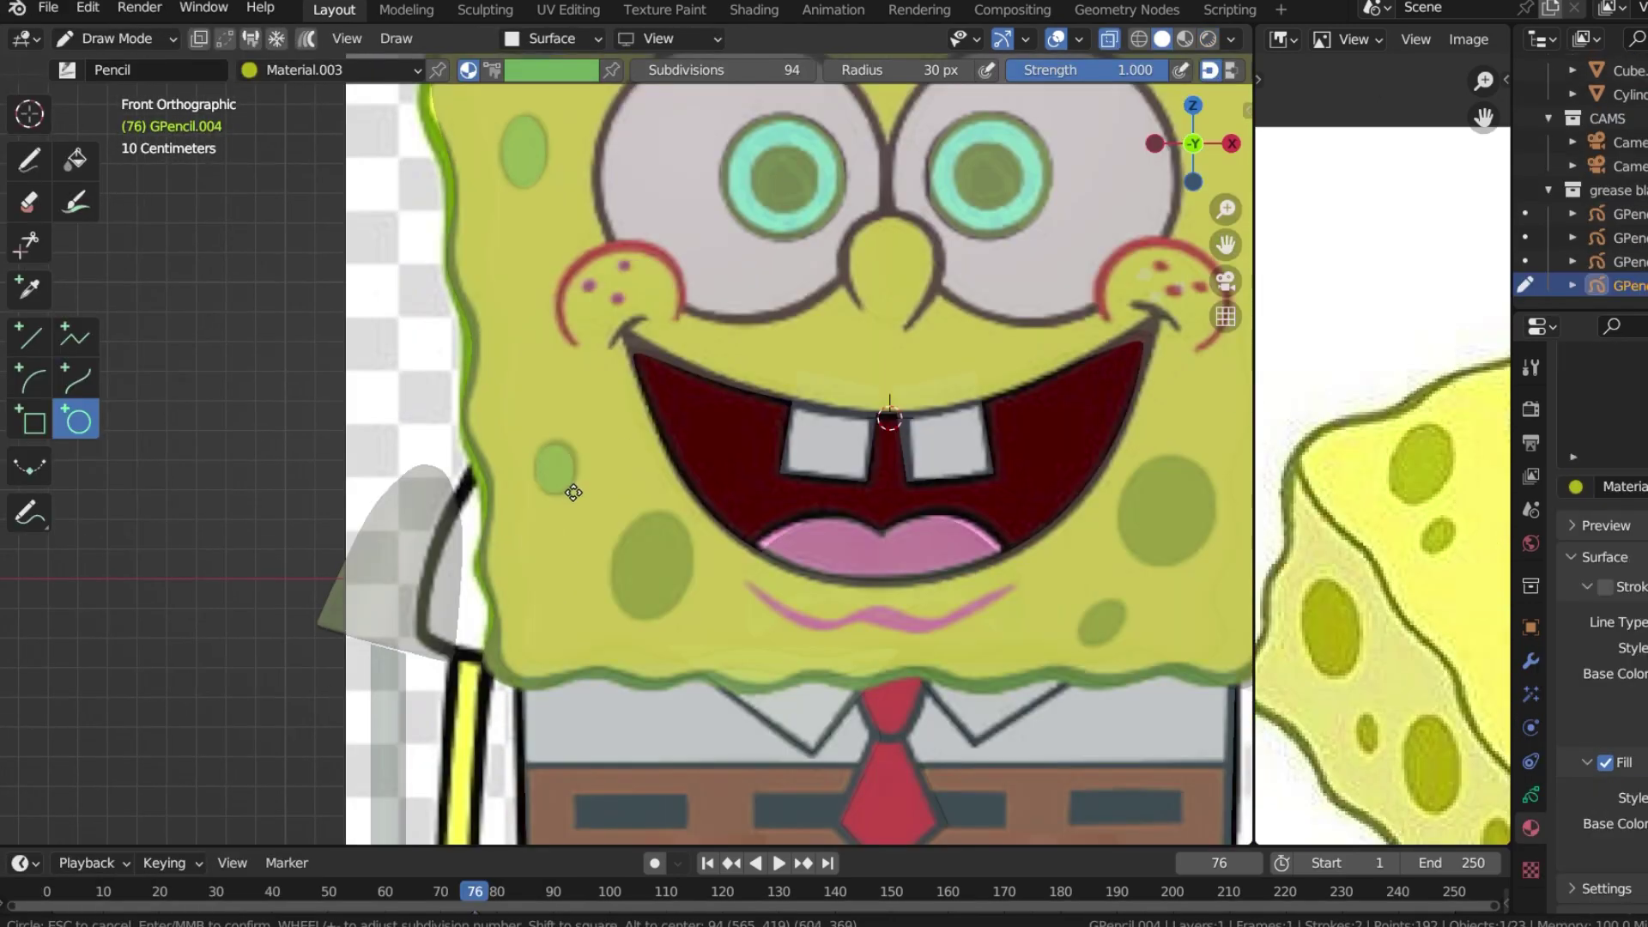
scroll(255, 630, up, 3)
drag(225, 613, 351, 649)
drag(431, 610, 723, 649)
drag(797, 607, 927, 644)
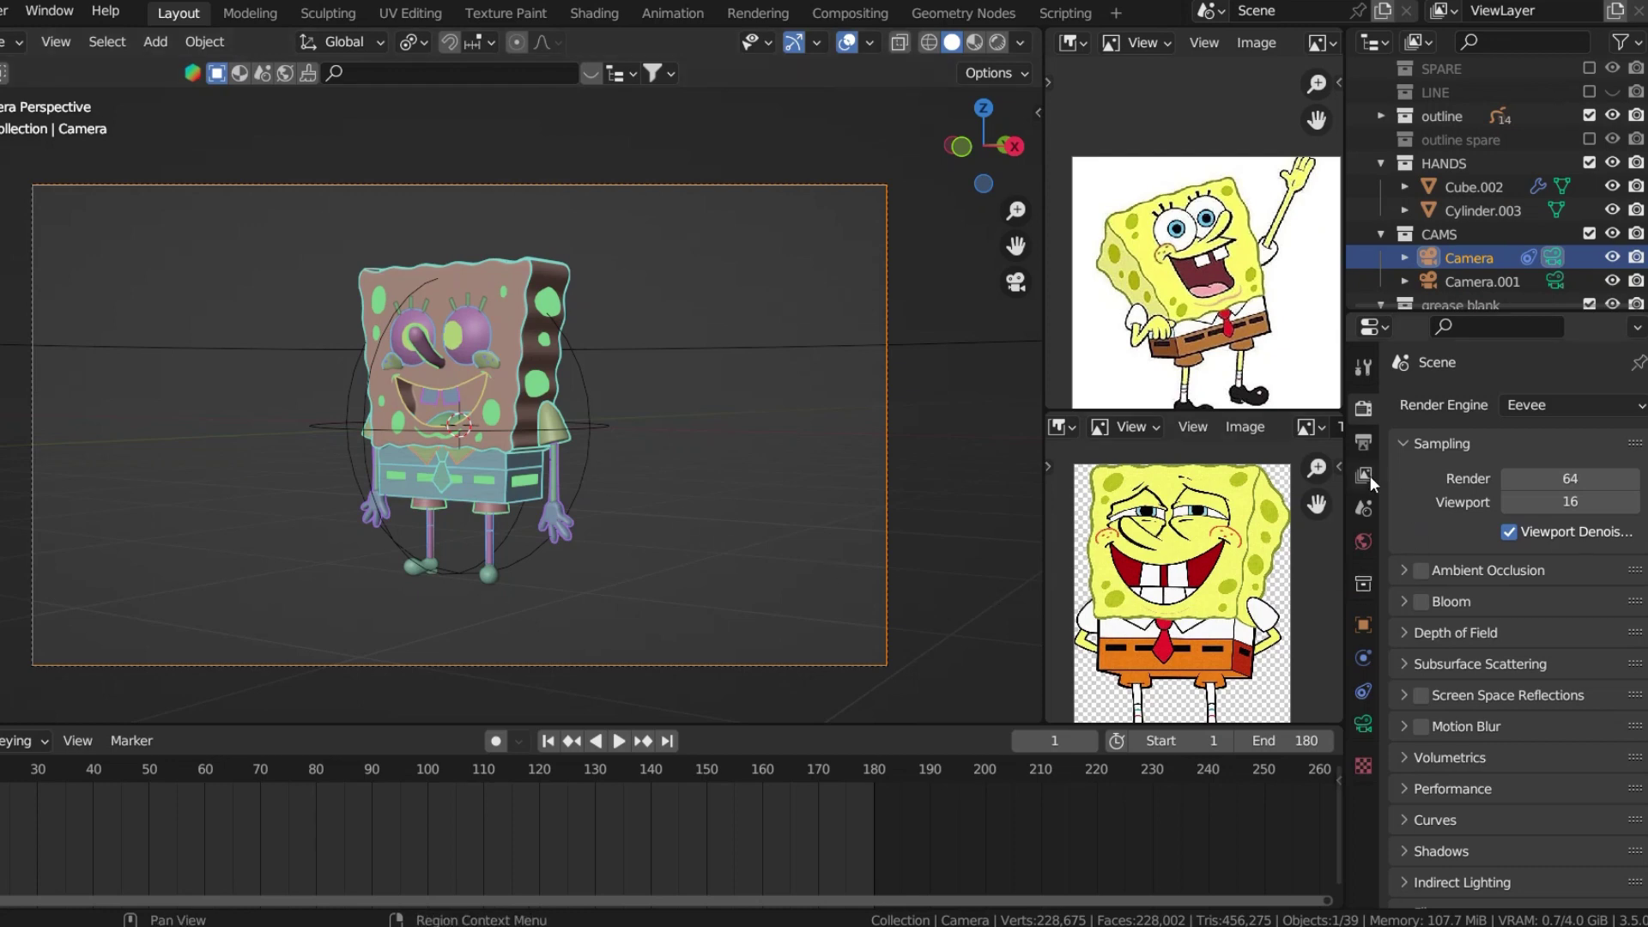
- Tick the Z pass under Passes > Data in the View Layer properties
click(1367, 476)
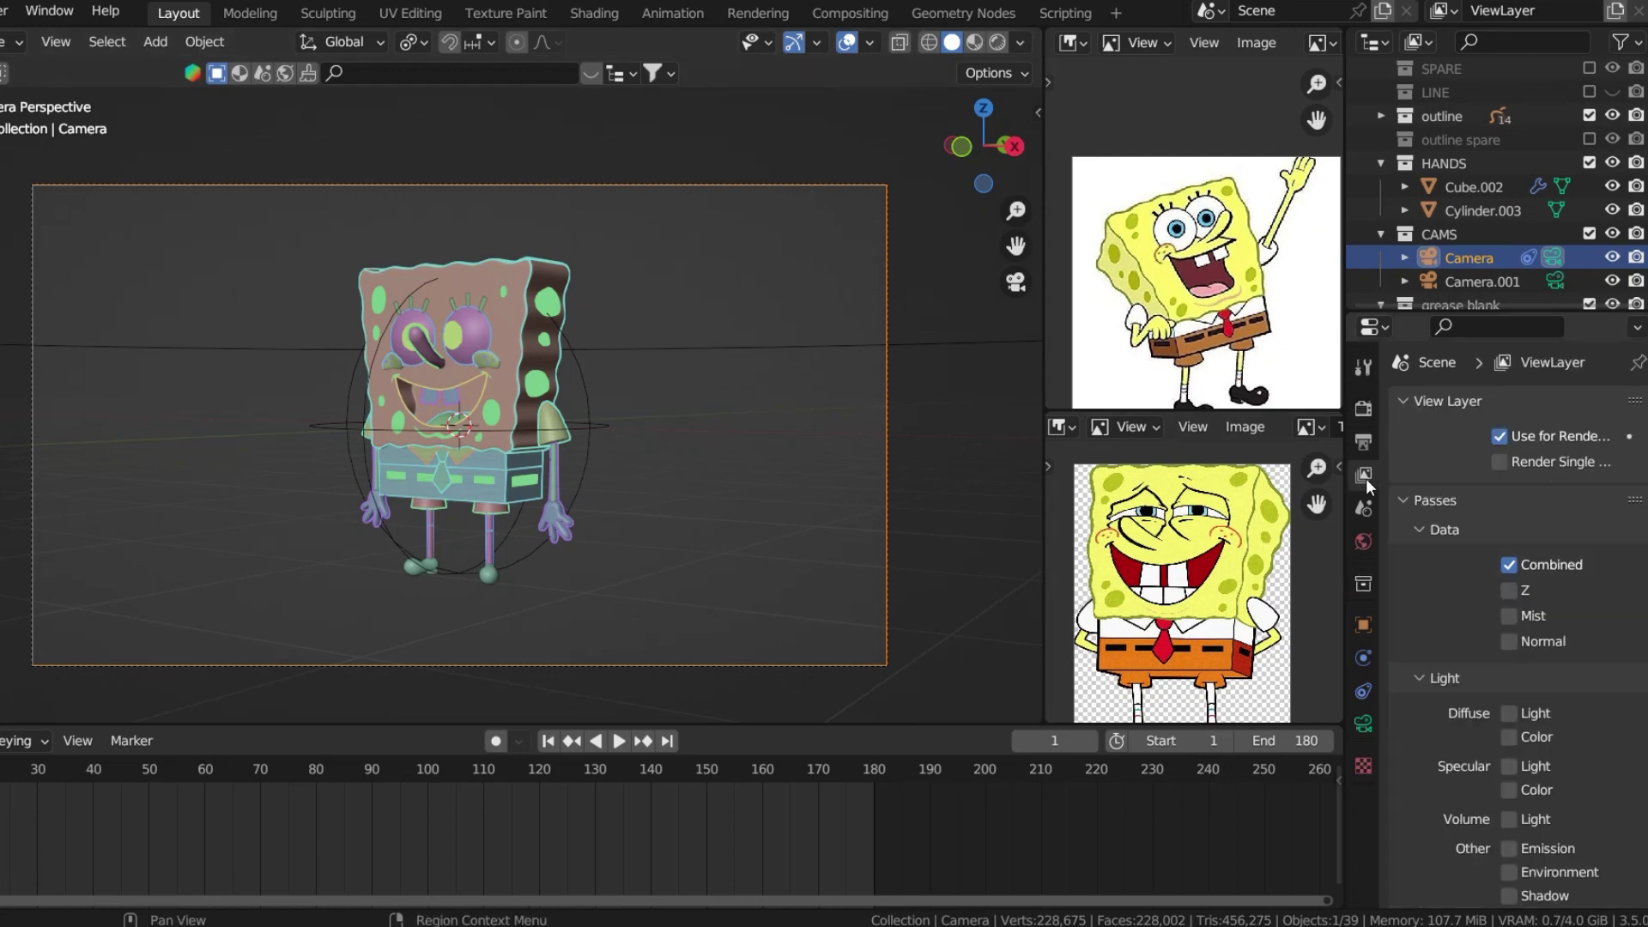
click(1508, 591)
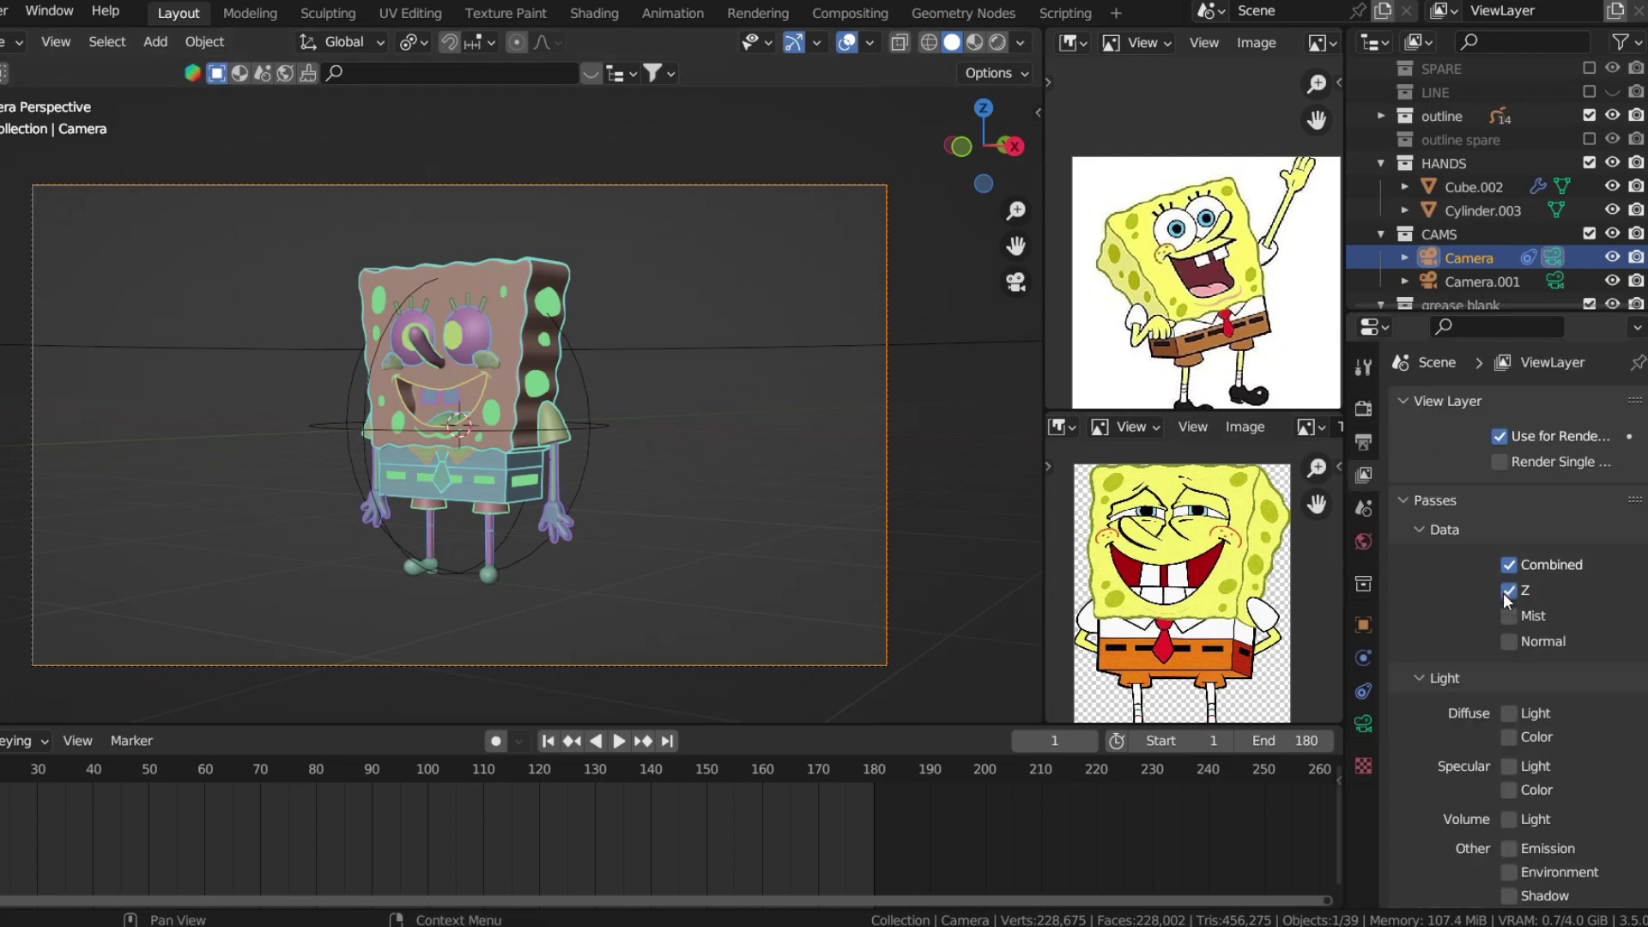